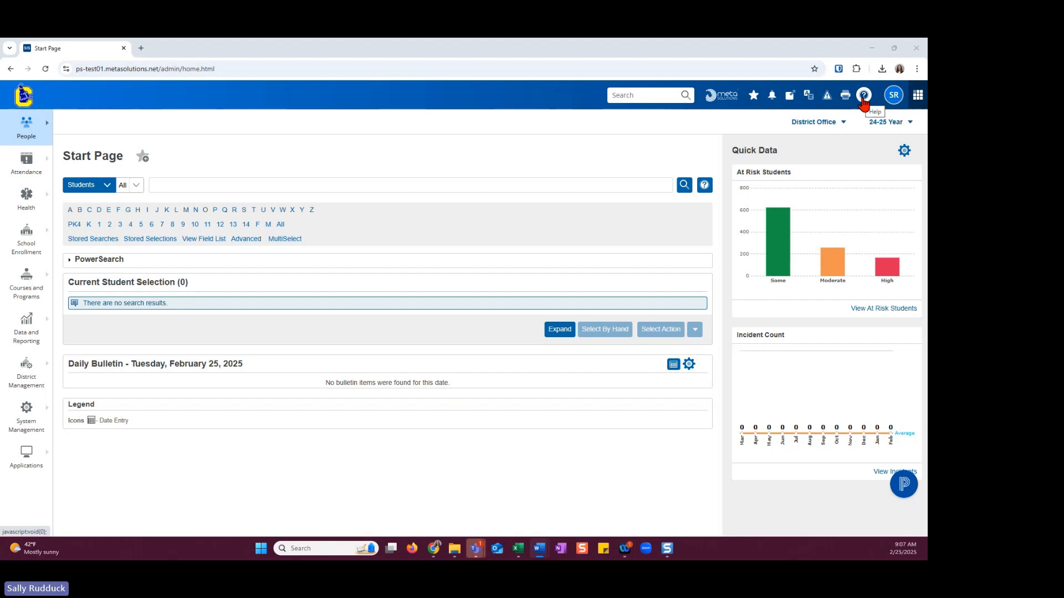
Open the META Documentation library from the PowerSchool help options and search its documents for "oidc"
click(863, 98)
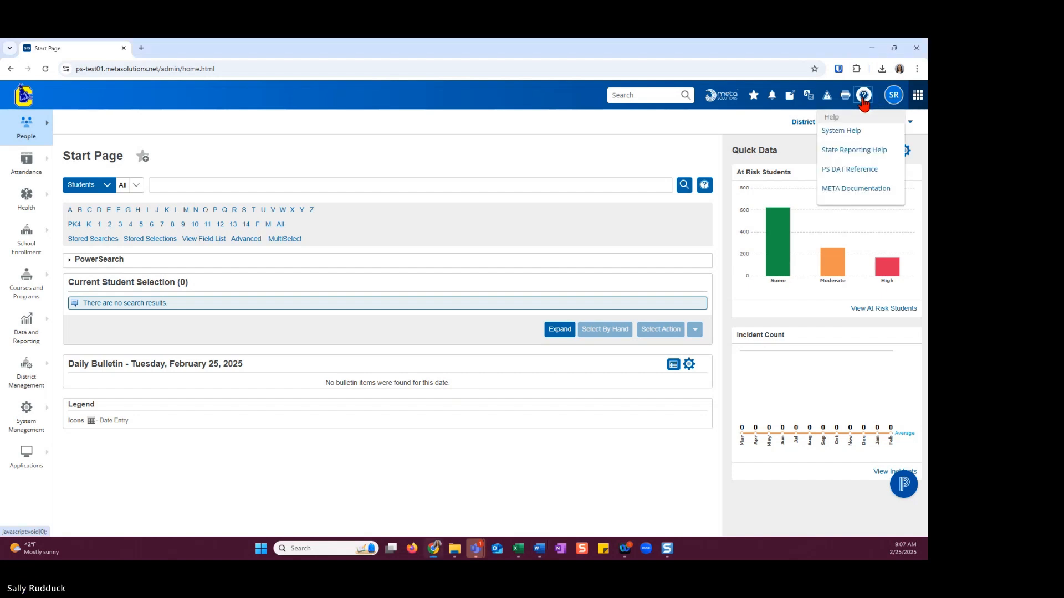
click(862, 192)
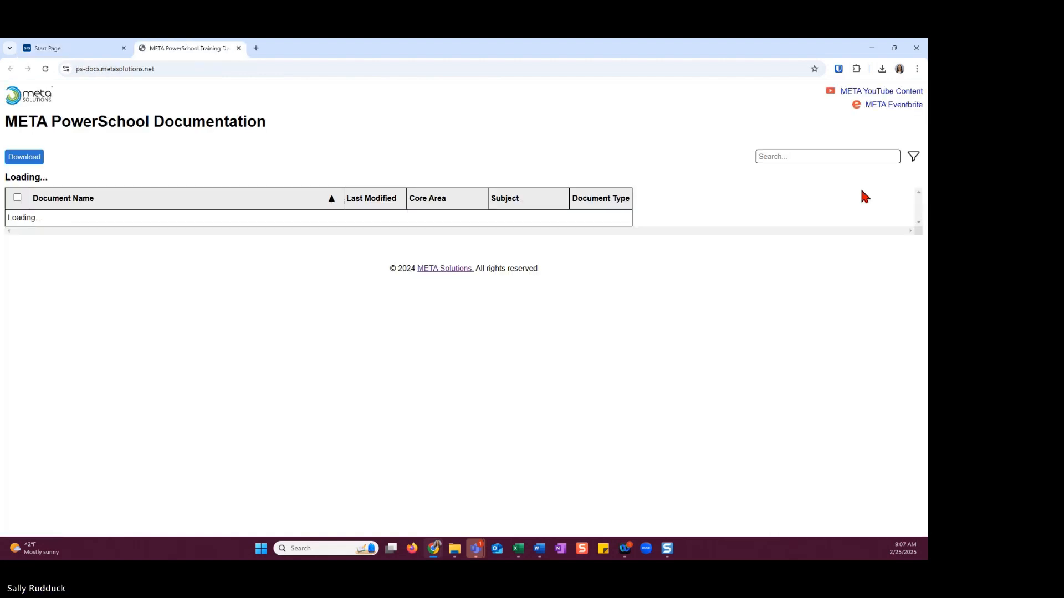
click(757, 158)
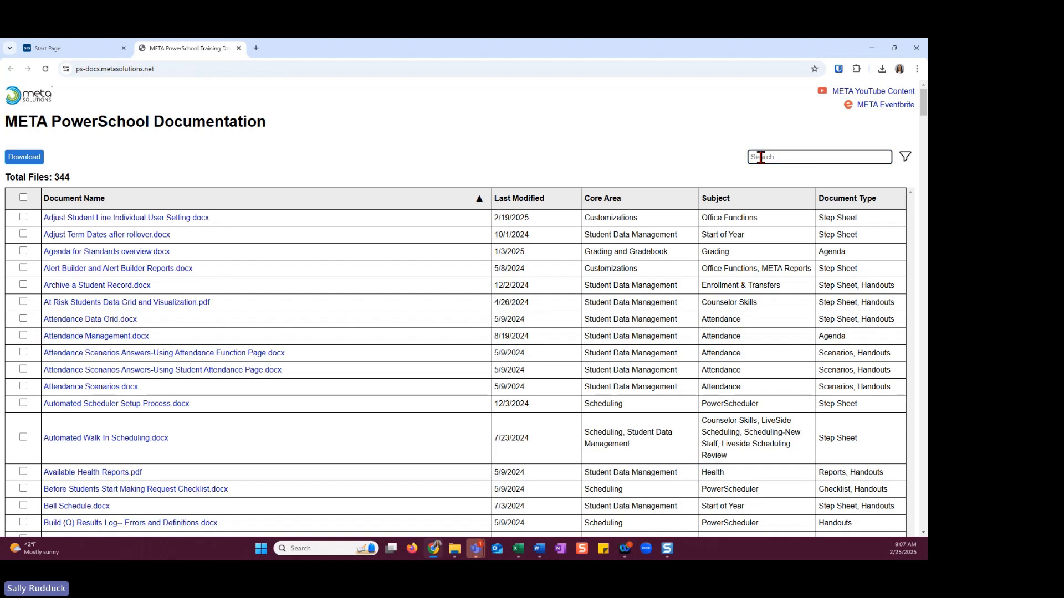
text(oidc)
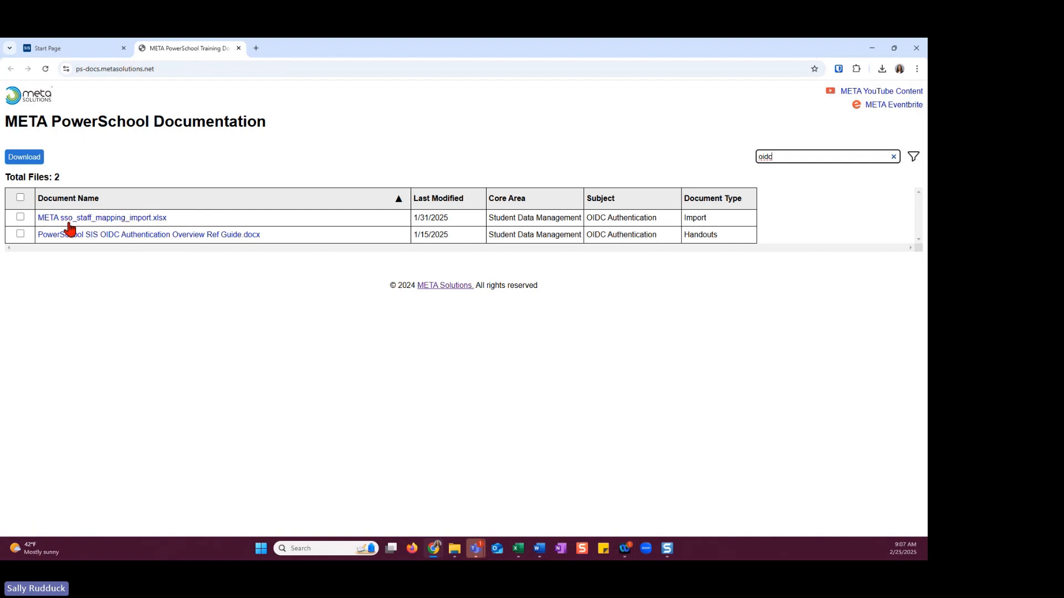
Download PowerSchool SIS OIDC Authentication Overview Ref Guide.docx and open it in a maximized Word window
click(114, 240)
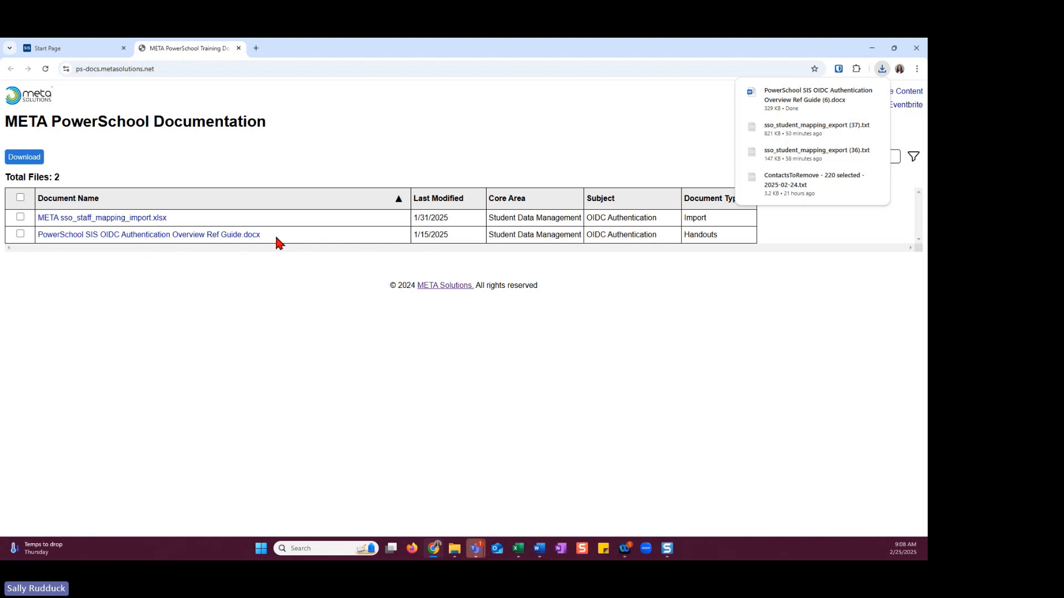
click(790, 105)
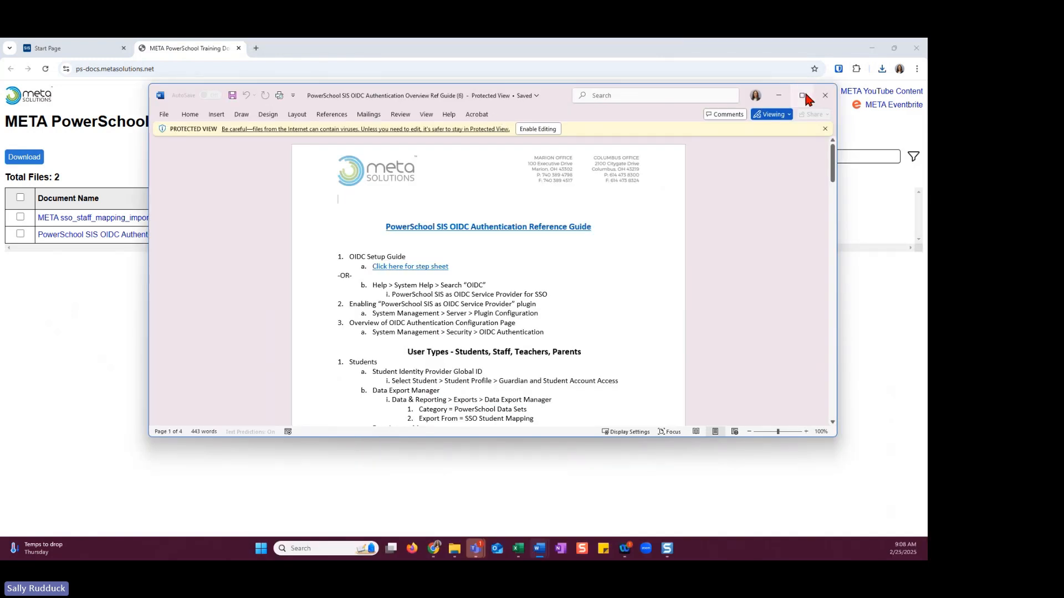
click(804, 95)
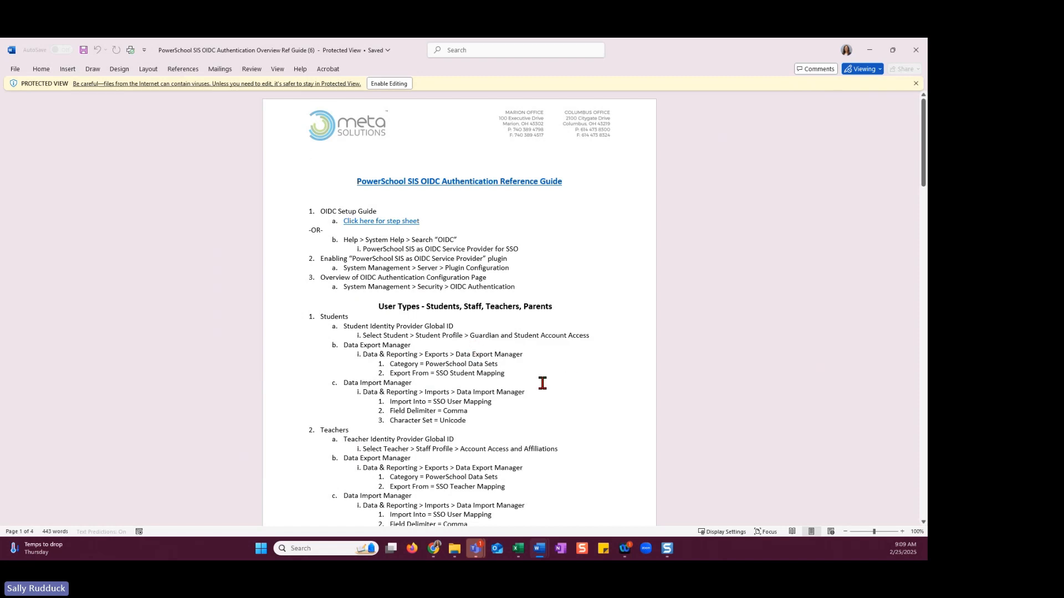
Review the OIDC reference guide's setup, user type and important notes sections and its sample configuration page, and minimize the document
scroll(613, 389, down, 5)
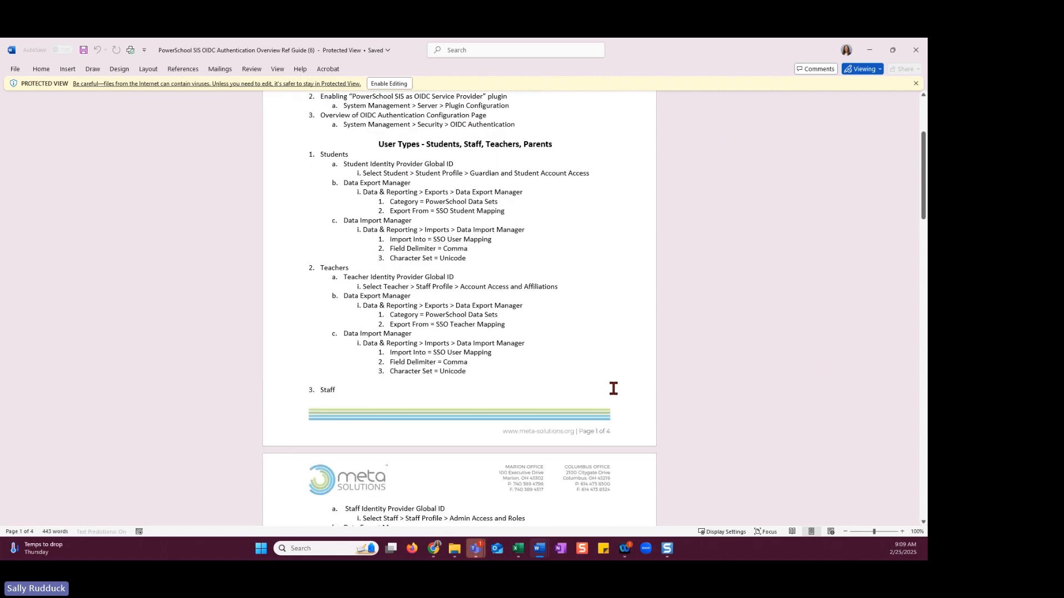
scroll(613, 388, down, 8)
scroll(613, 389, down, 2)
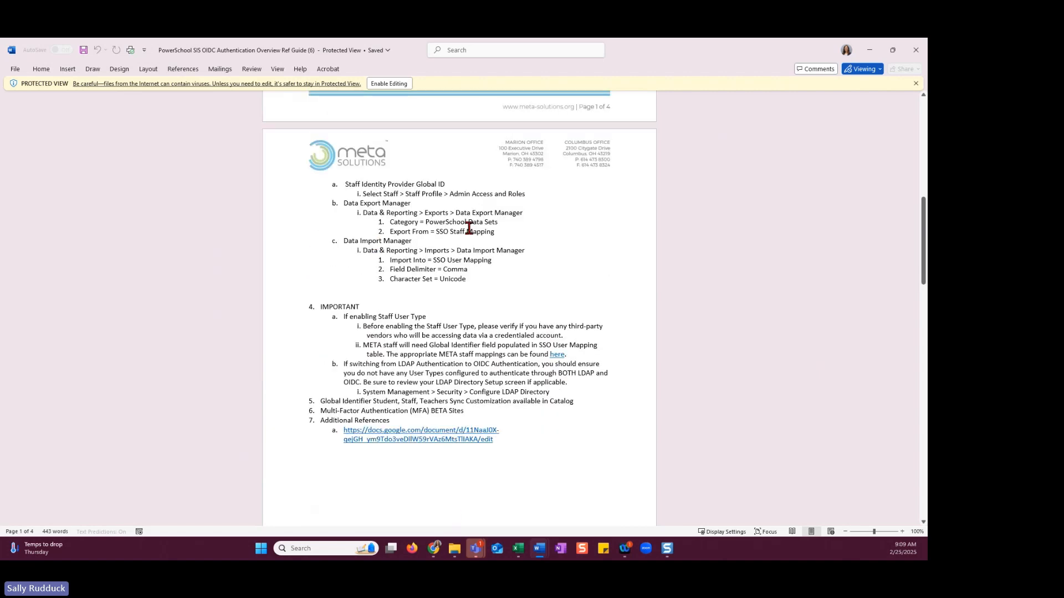
scroll(533, 380, down, 10)
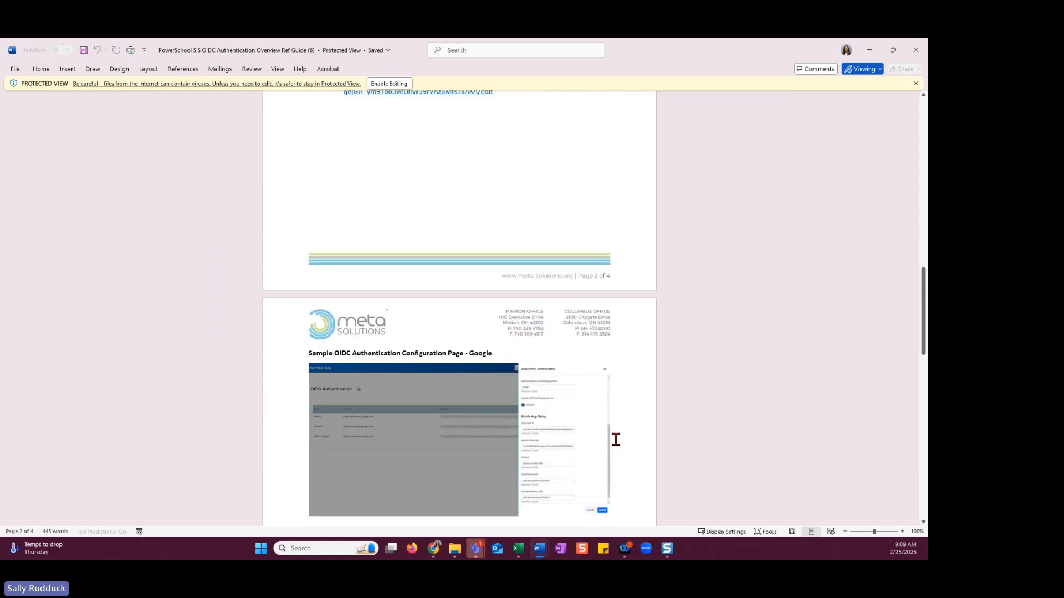
scroll(410, 394, up, 1)
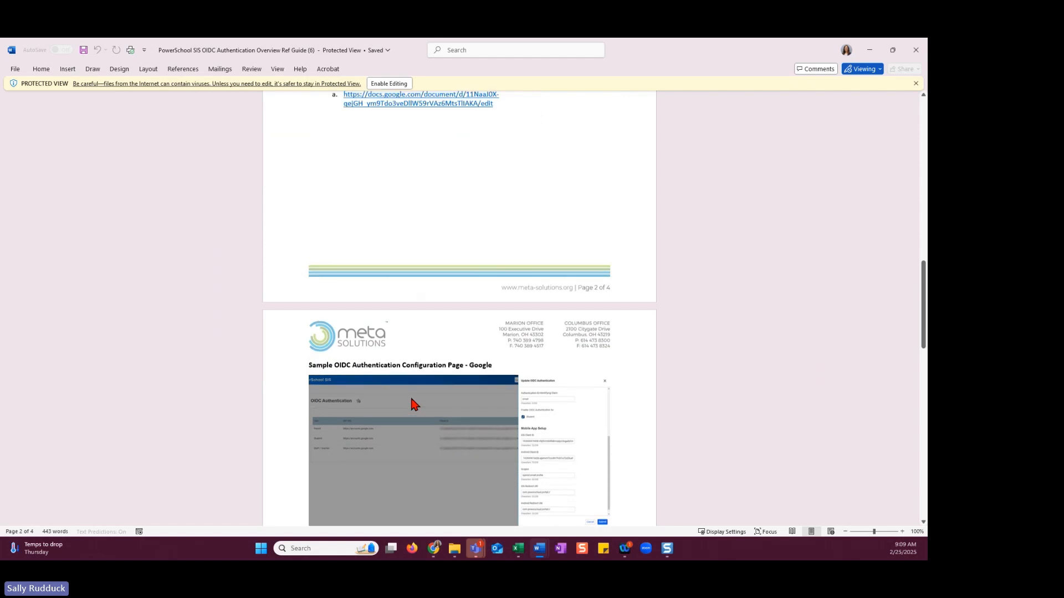
scroll(410, 395, up, 7)
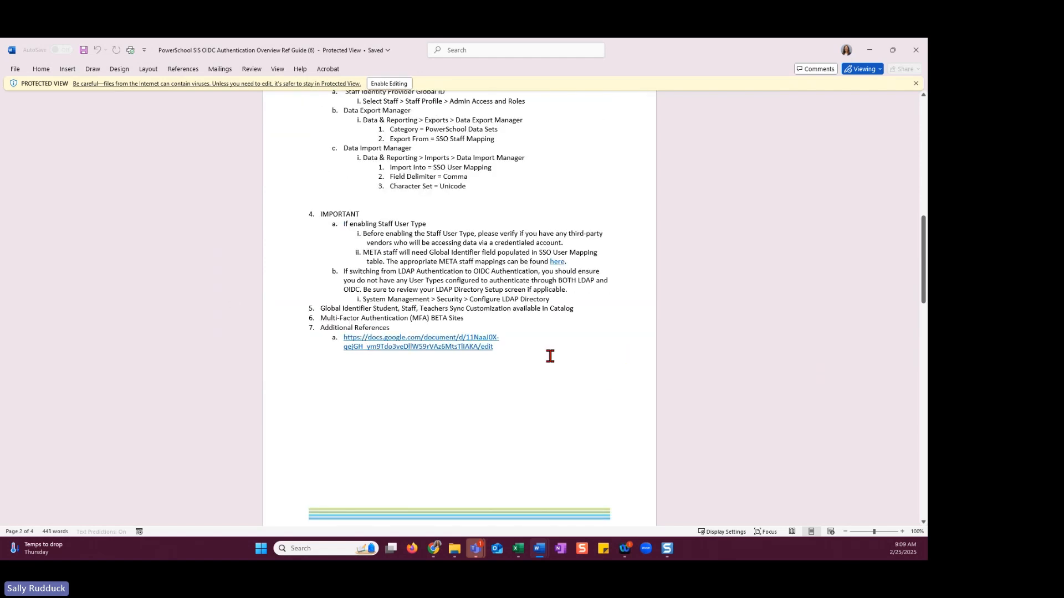
scroll(544, 351, up, 10)
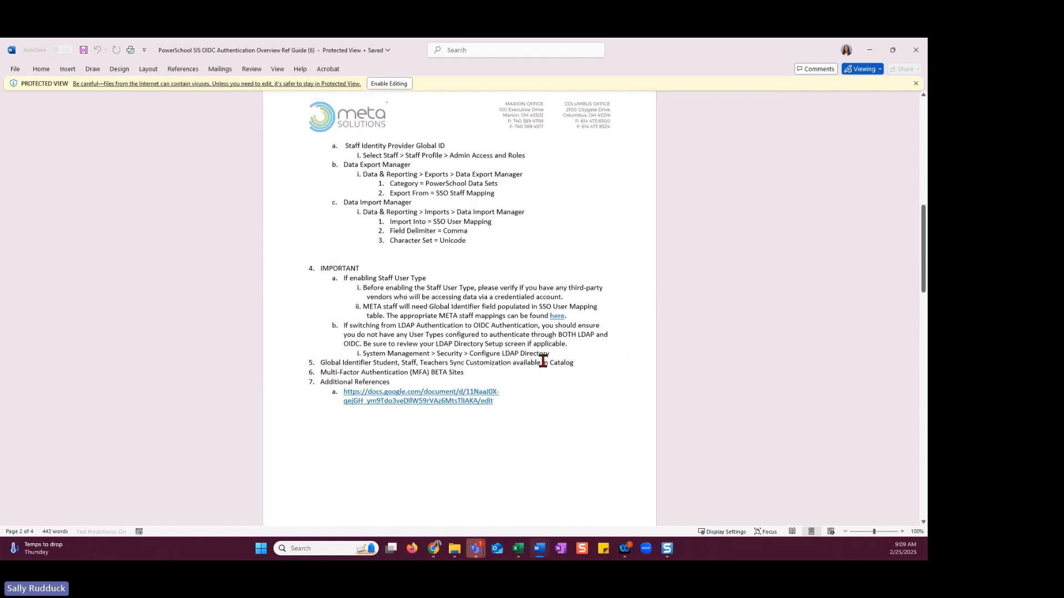
scroll(543, 370, up, 7)
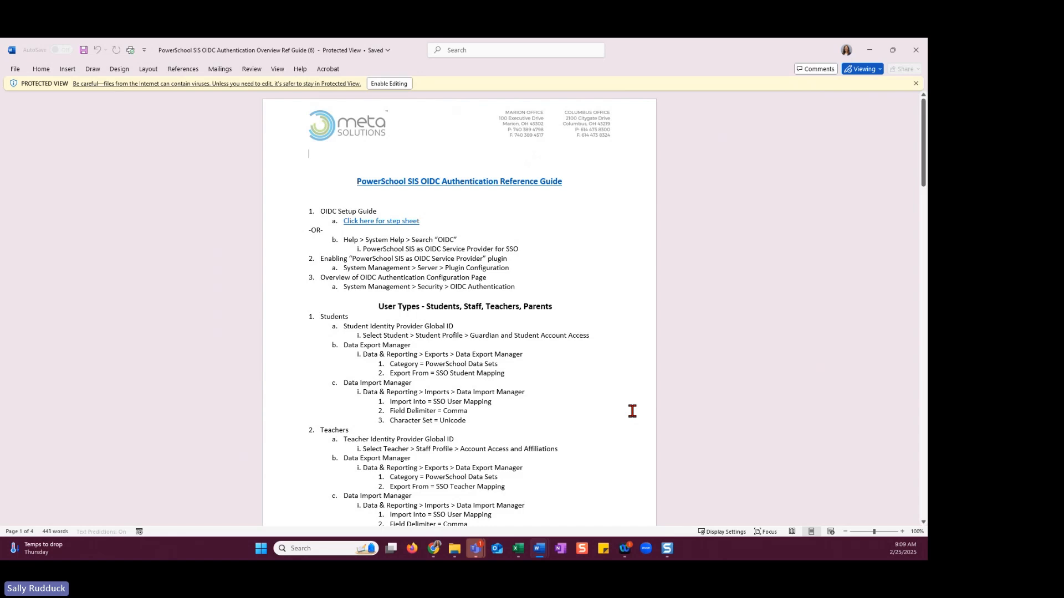
scroll(567, 384, down, 1)
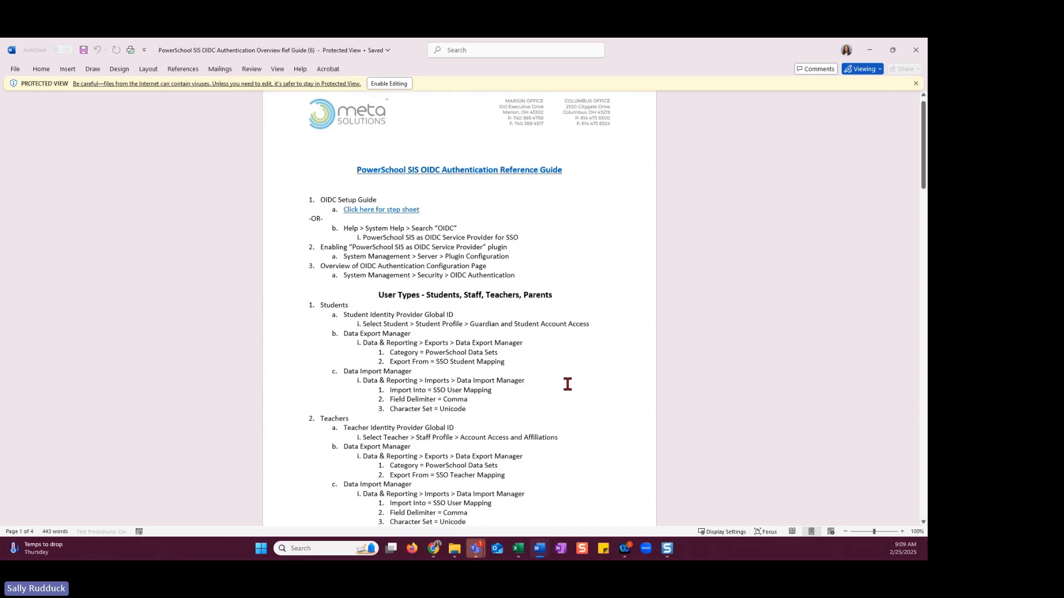
scroll(568, 384, down, 10)
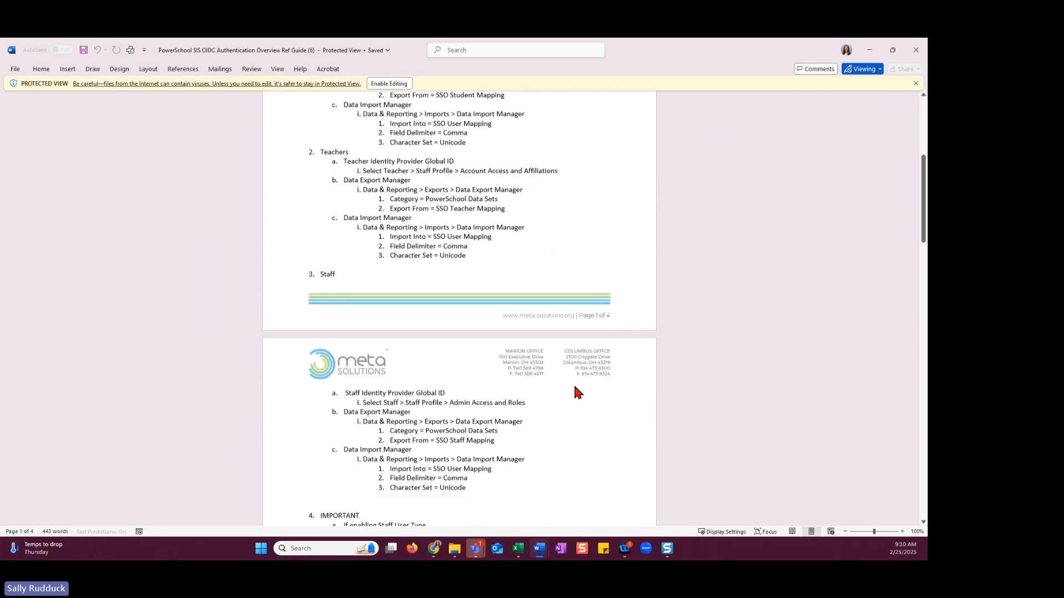
scroll(575, 388, down, 4)
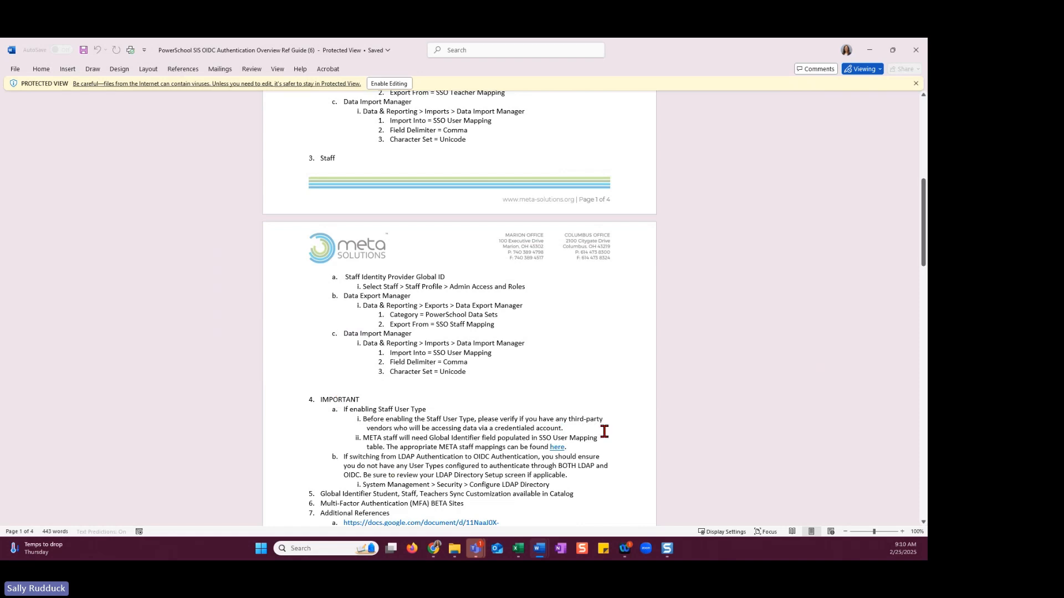
scroll(685, 437, up, 1)
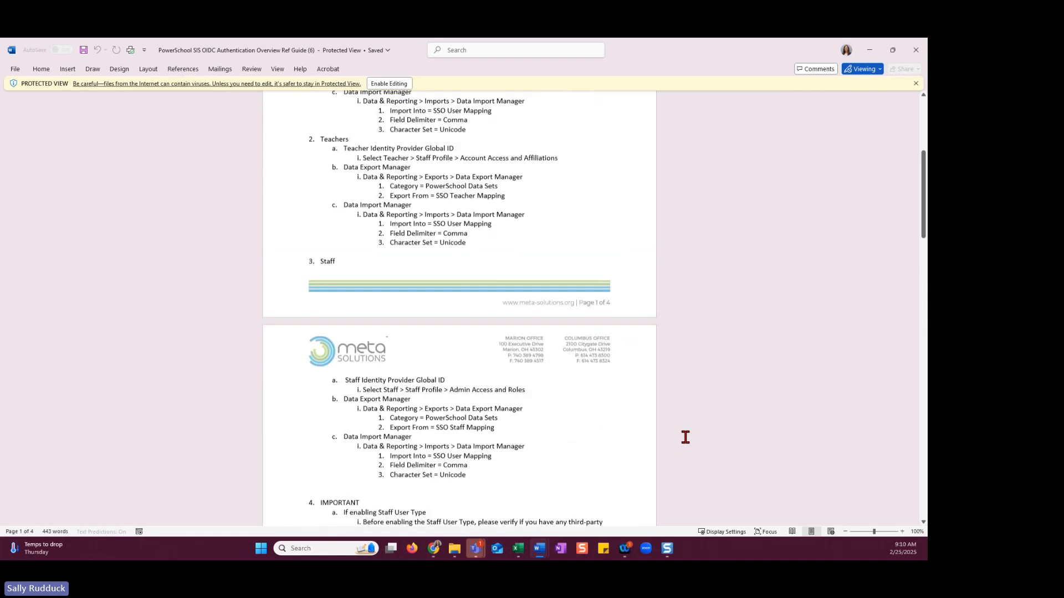
scroll(685, 437, up, 5)
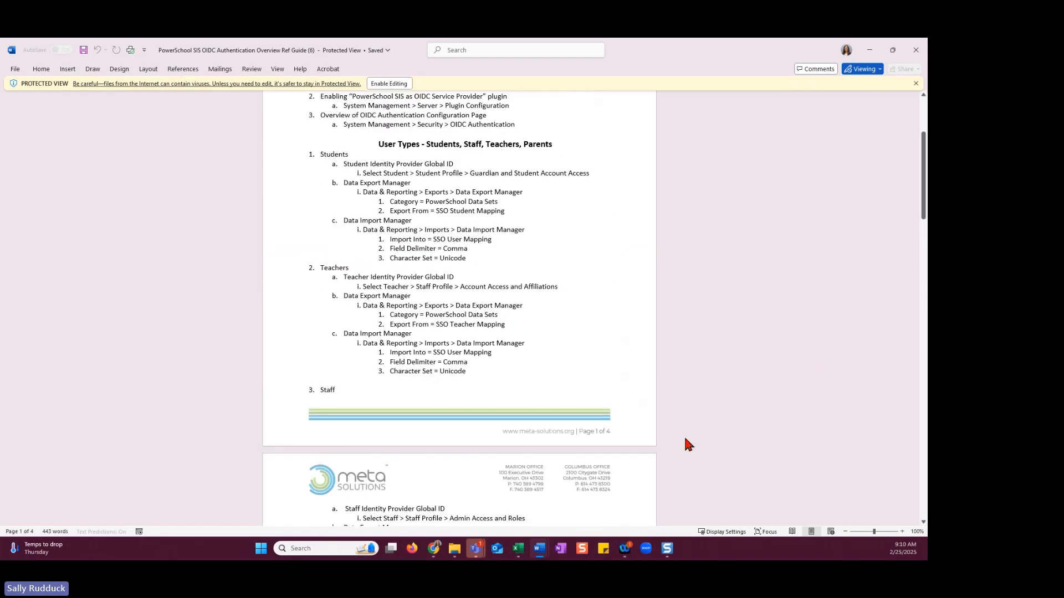
click(870, 50)
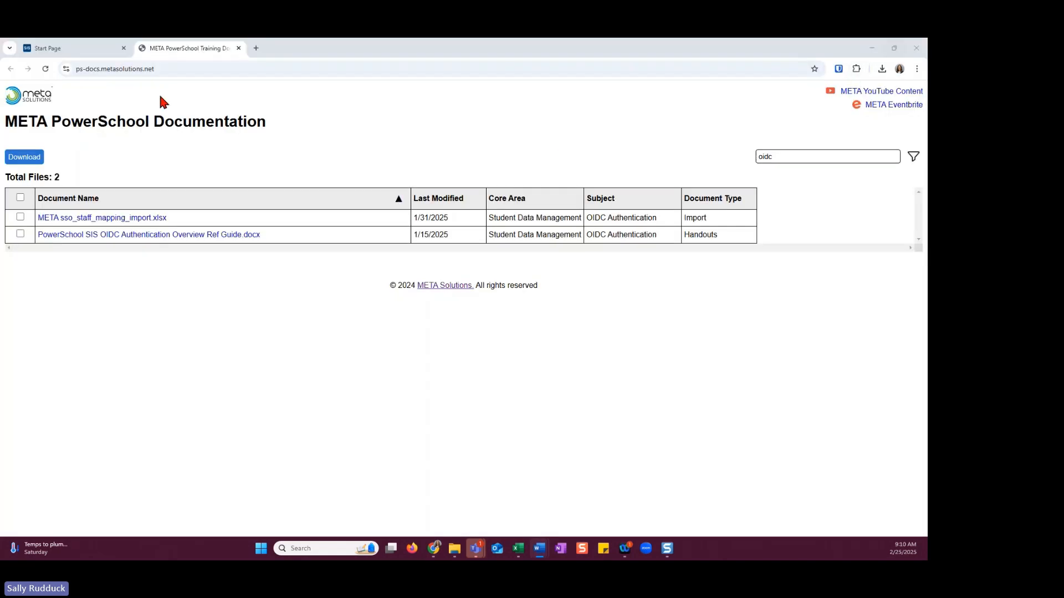
Return to the PowerSchool Start Page in the browser and open System Help
click(99, 48)
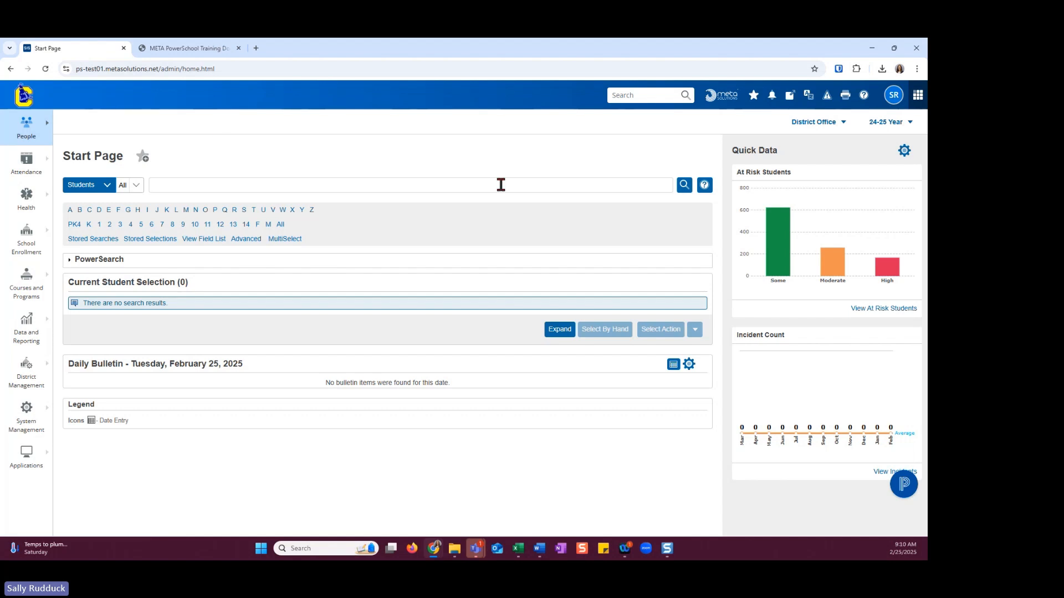
click(864, 97)
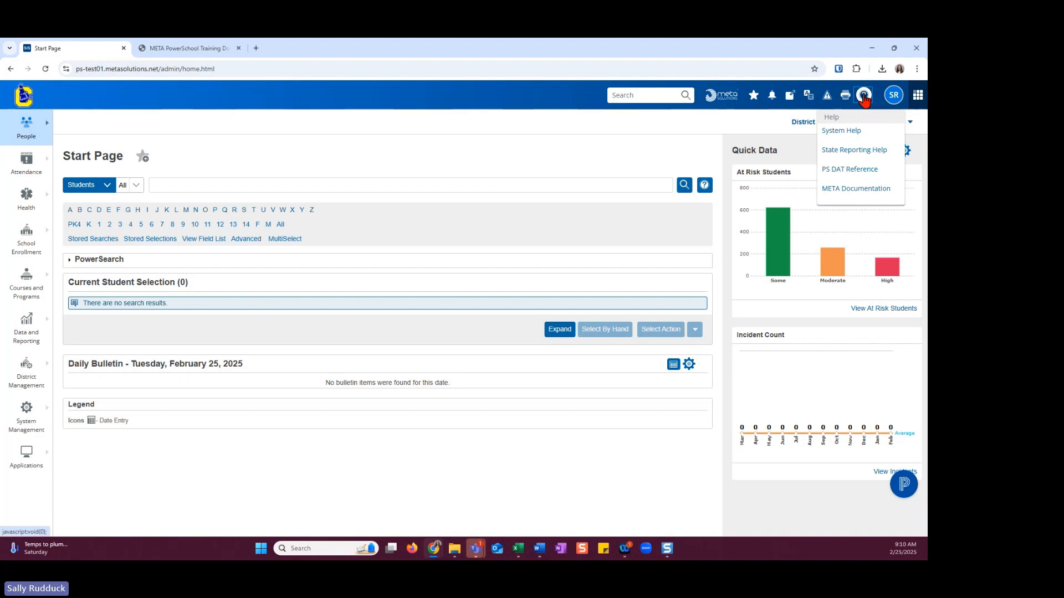
click(850, 133)
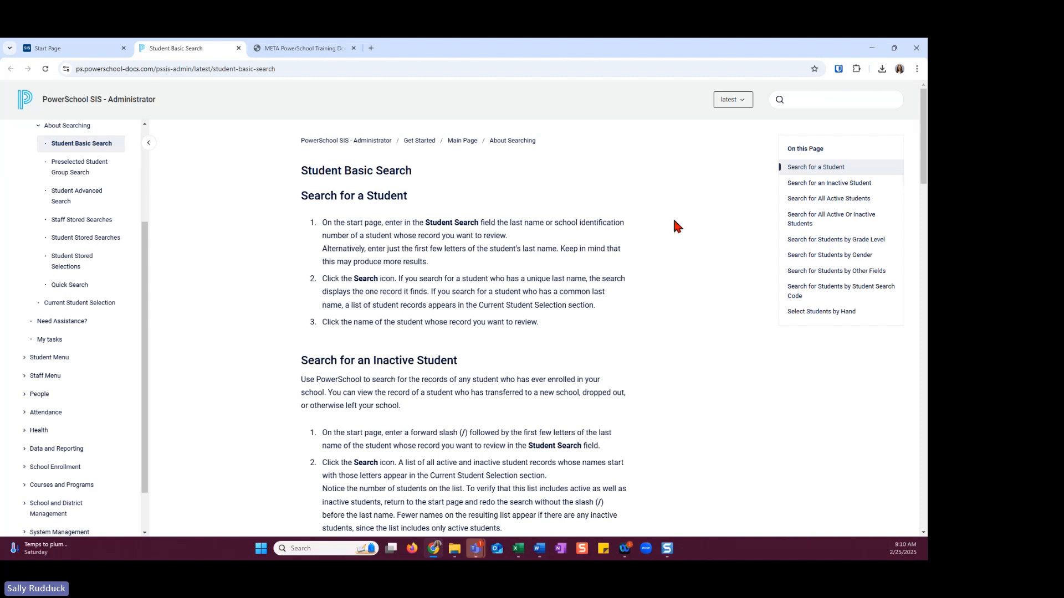
Search the administrator help for "oidc" and open the article PowerSchool SIS as OIDC Service Provider for SSO
click(792, 101)
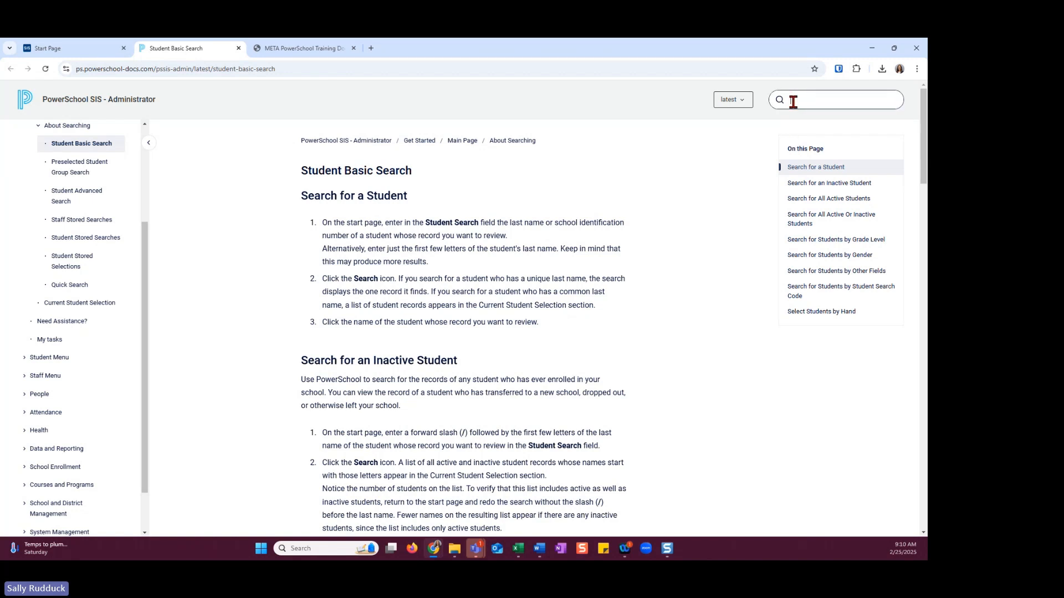
text(old)
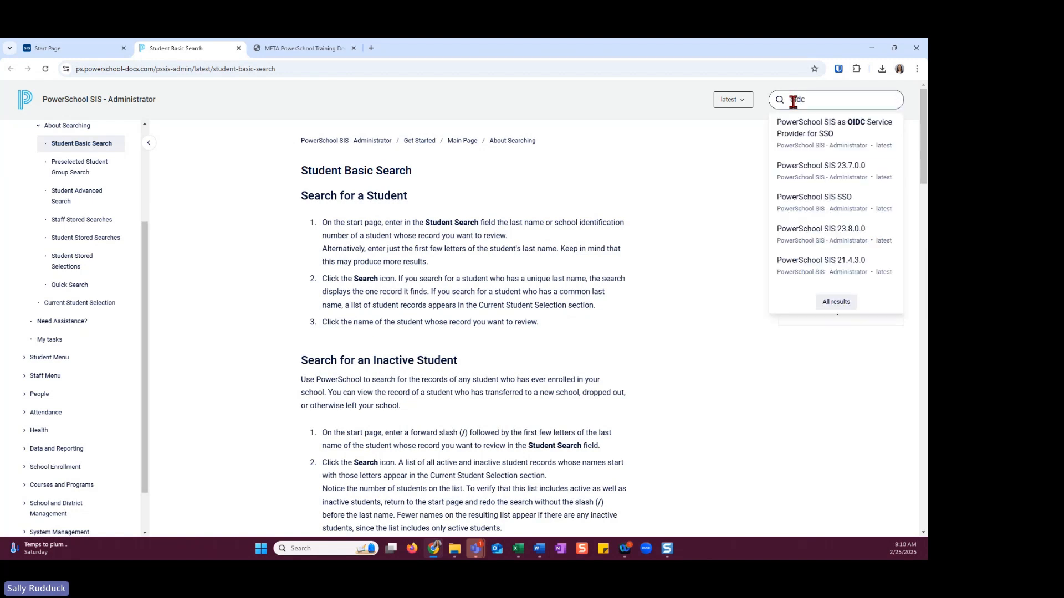
text(c)
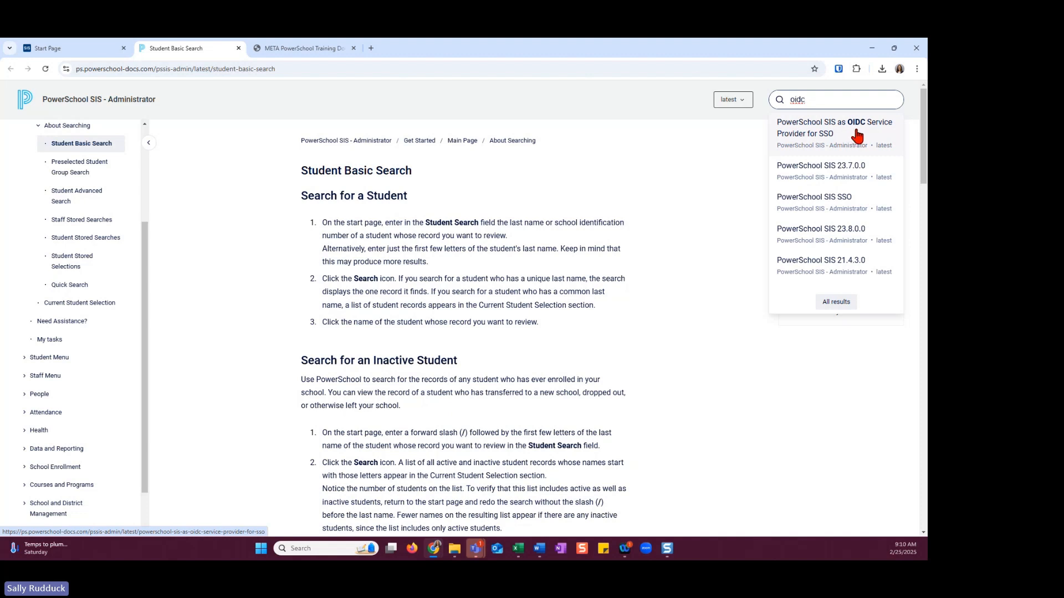
click(820, 136)
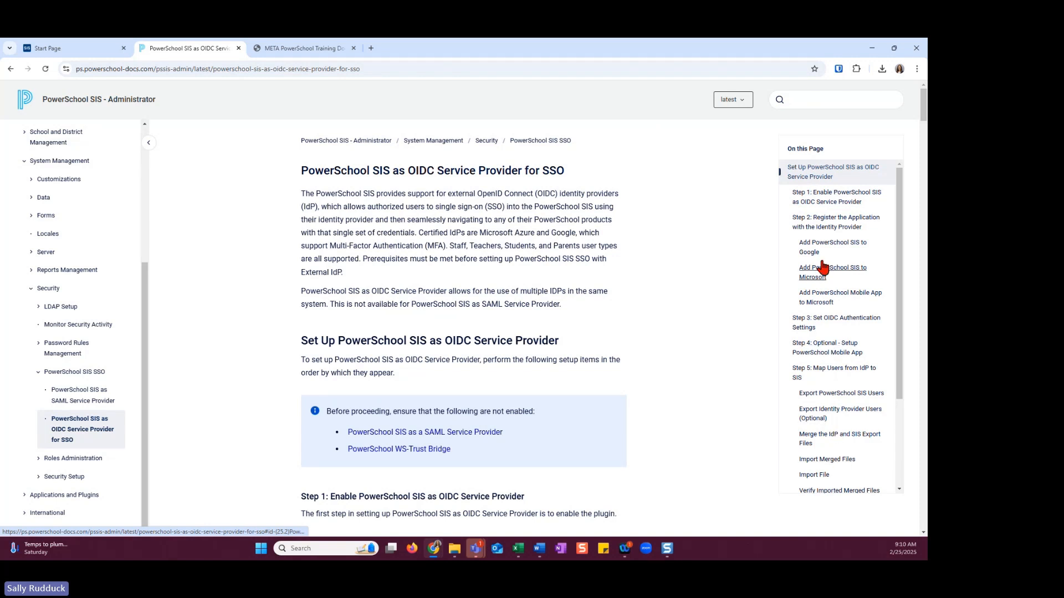
Review the article's outline of setup steps, its prerequisites, and the instructions for enabling the plugin and registering with Google
mouse_move(901, 357)
mouse_down()
mouse_move(906, 434)
mouse_move(898, 366)
mouse_up()
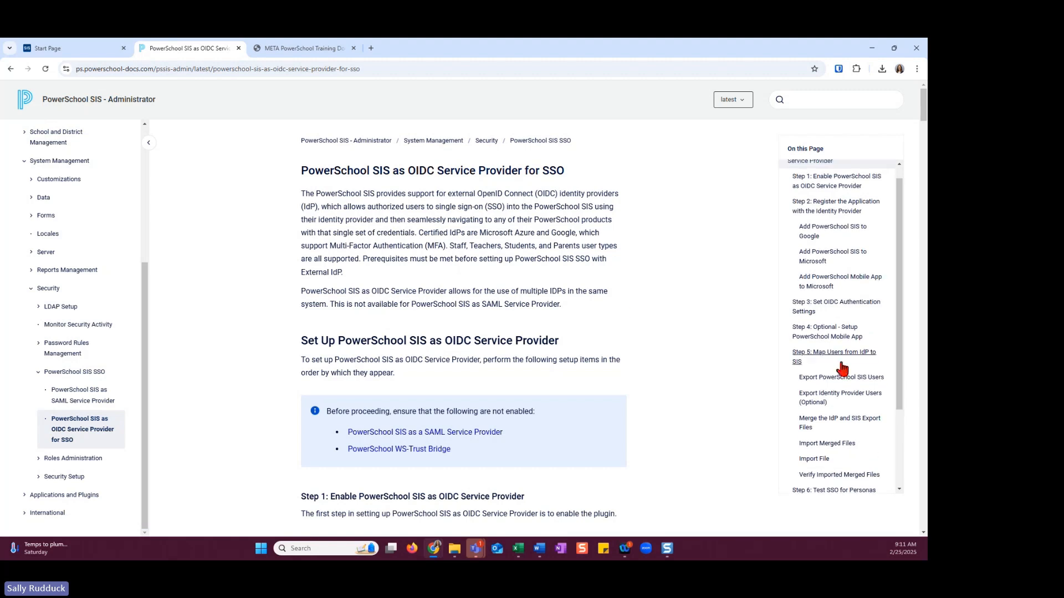
scroll(598, 298, down, 3)
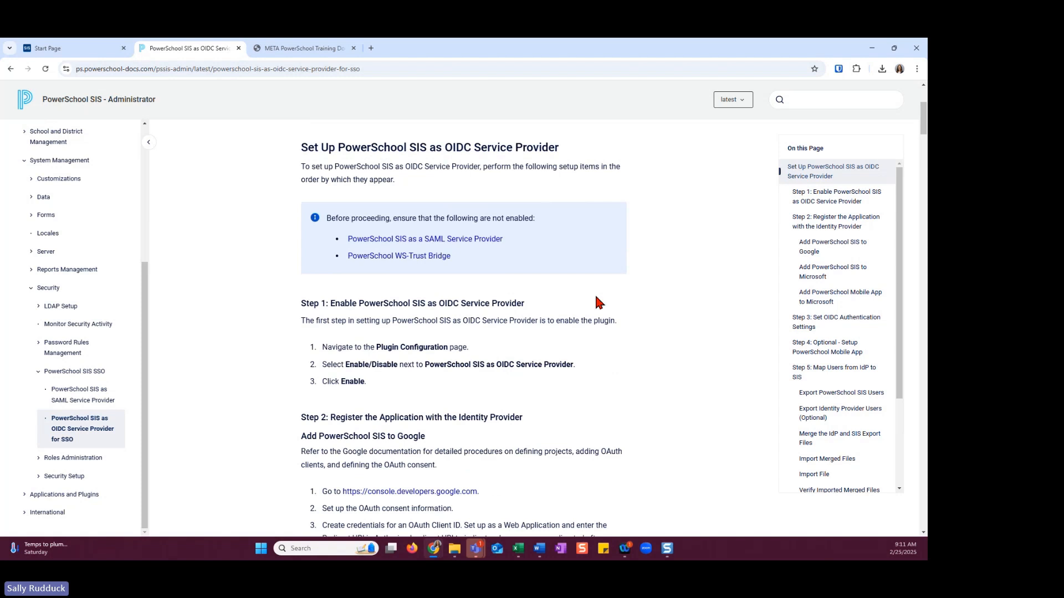
scroll(626, 313, down, 1)
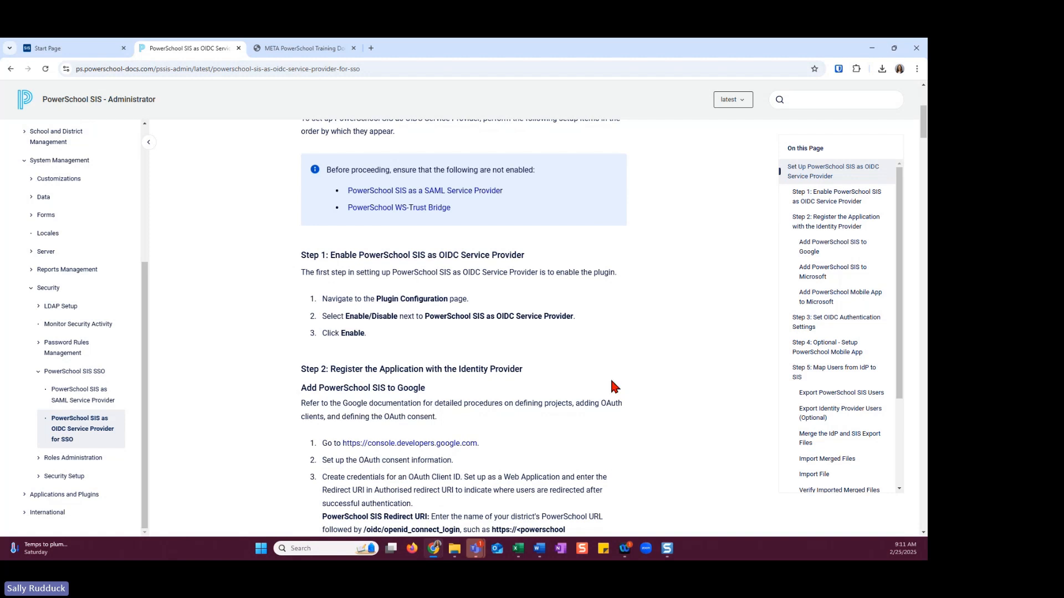
scroll(614, 386, up, 5)
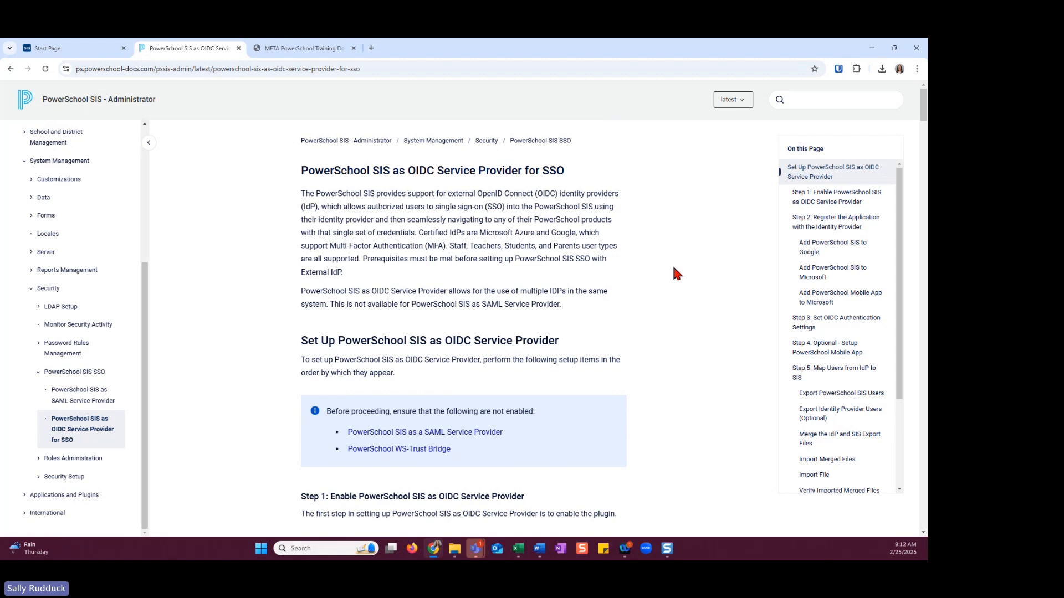
Return to the PowerSchool Start Page, open the server's Plugin Configuration and filter the installed plugins by "oidc"
click(88, 47)
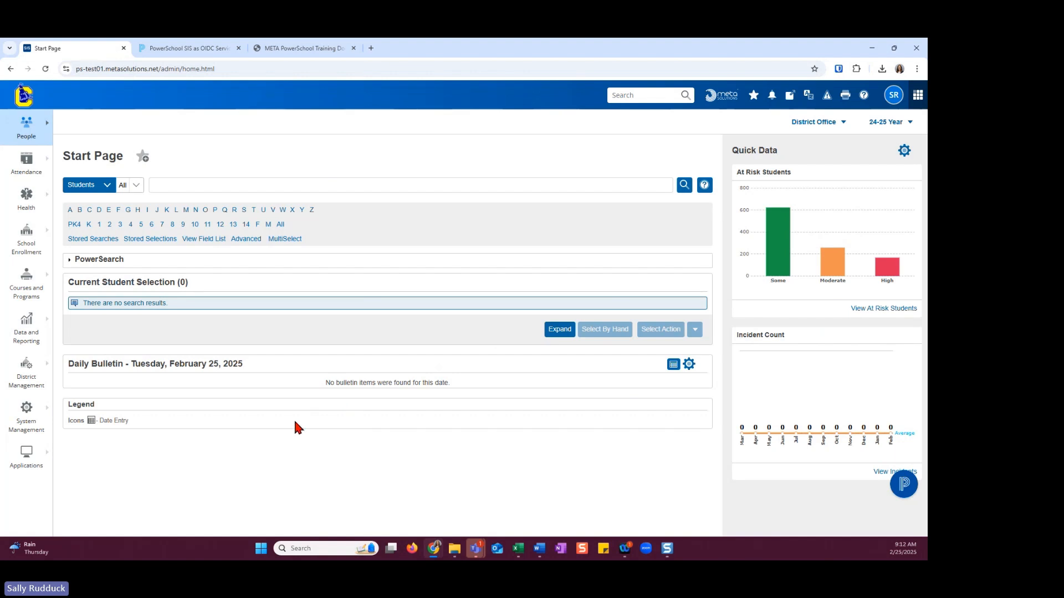
click(39, 422)
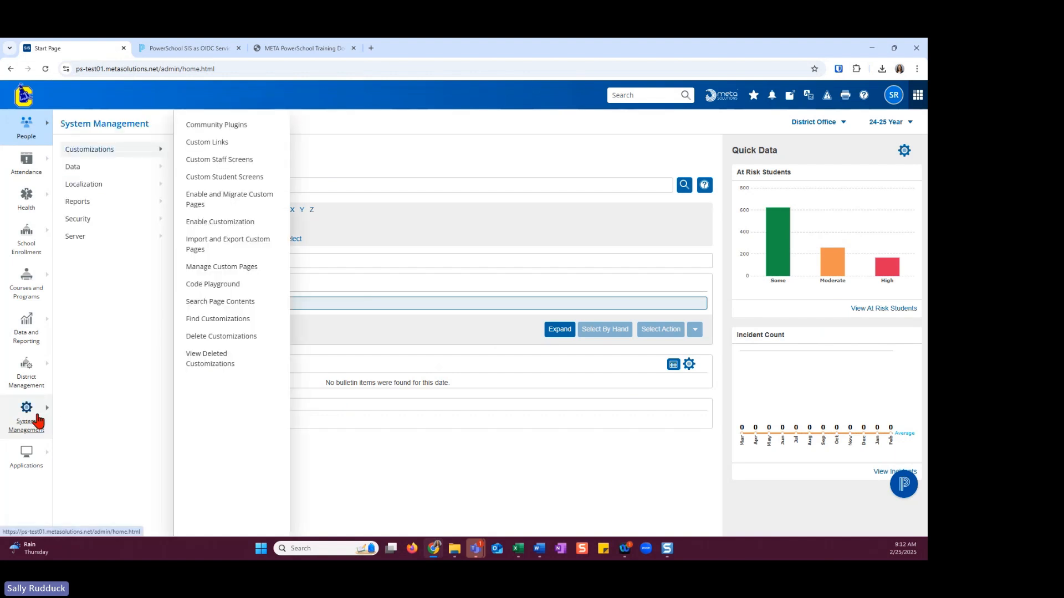
click(100, 240)
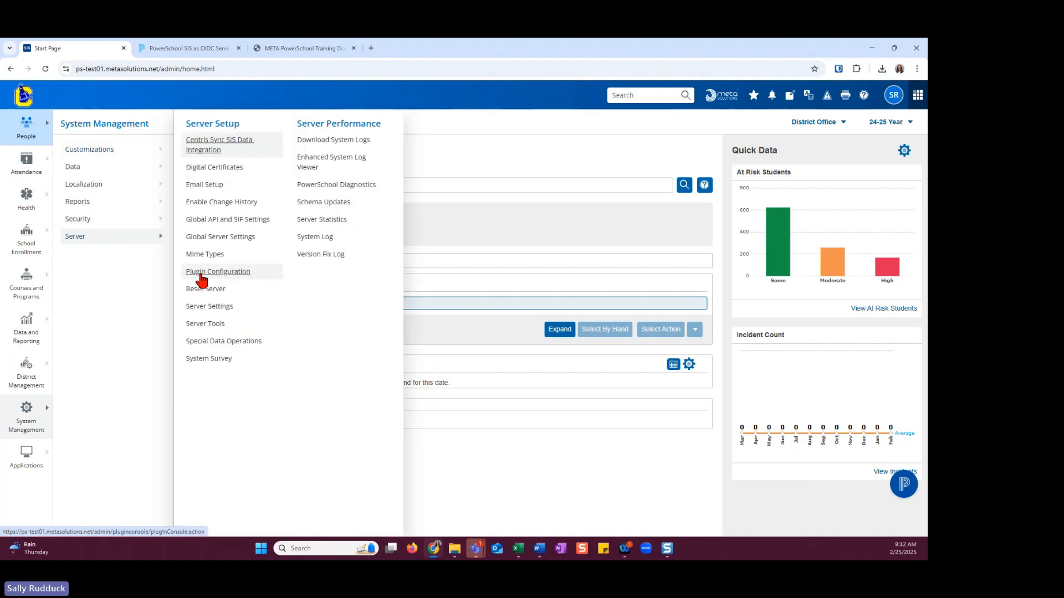
click(201, 275)
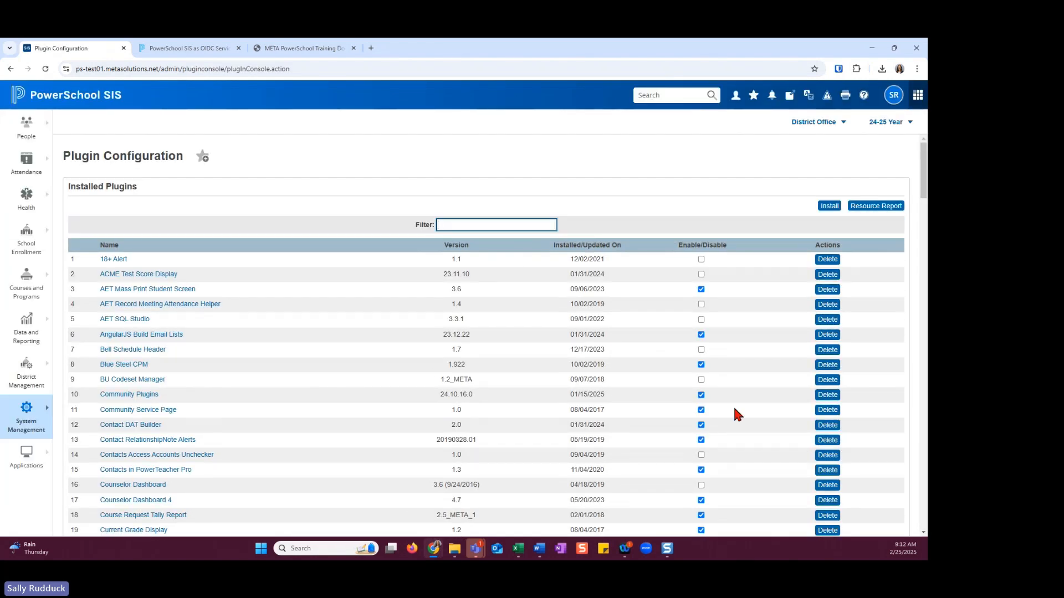
text(o)
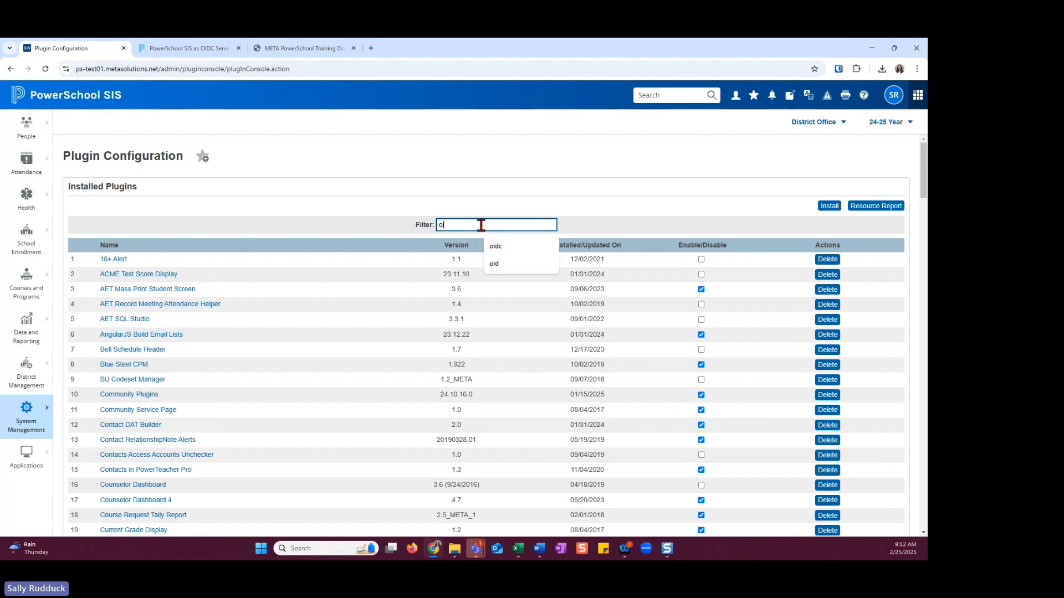
text(idc)
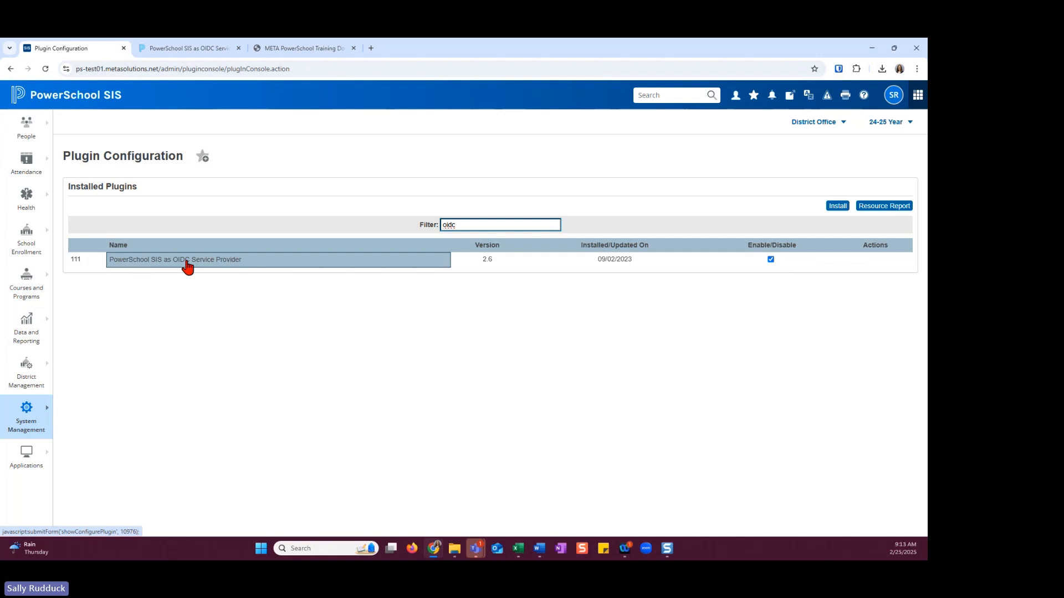
Review the PowerSchool SIS as OIDC Service Provider plugin's setup and Data Provider Configuration, and return to the installed plugins list
click(151, 265)
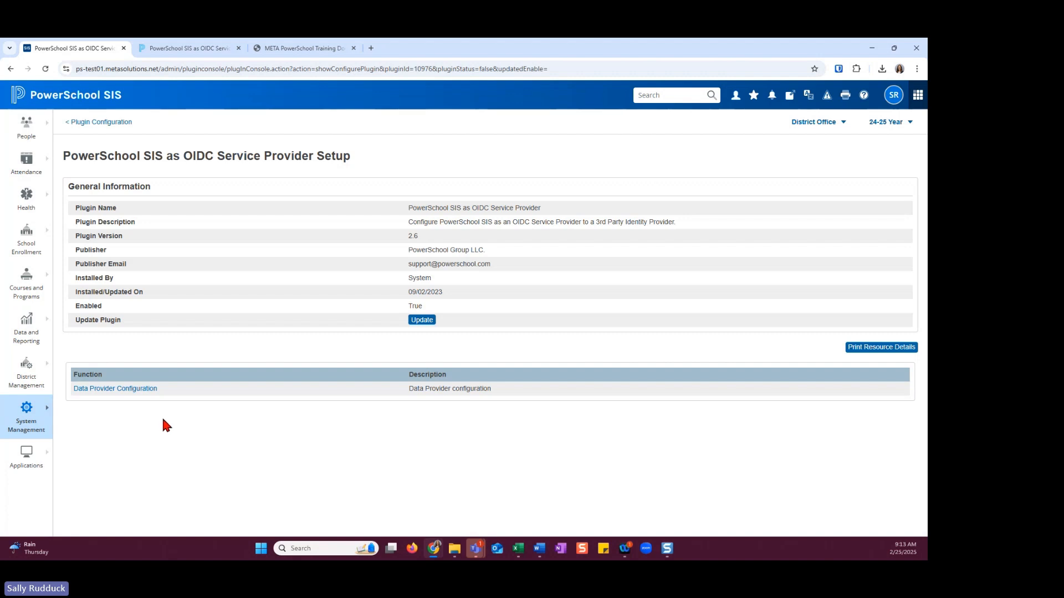
click(112, 392)
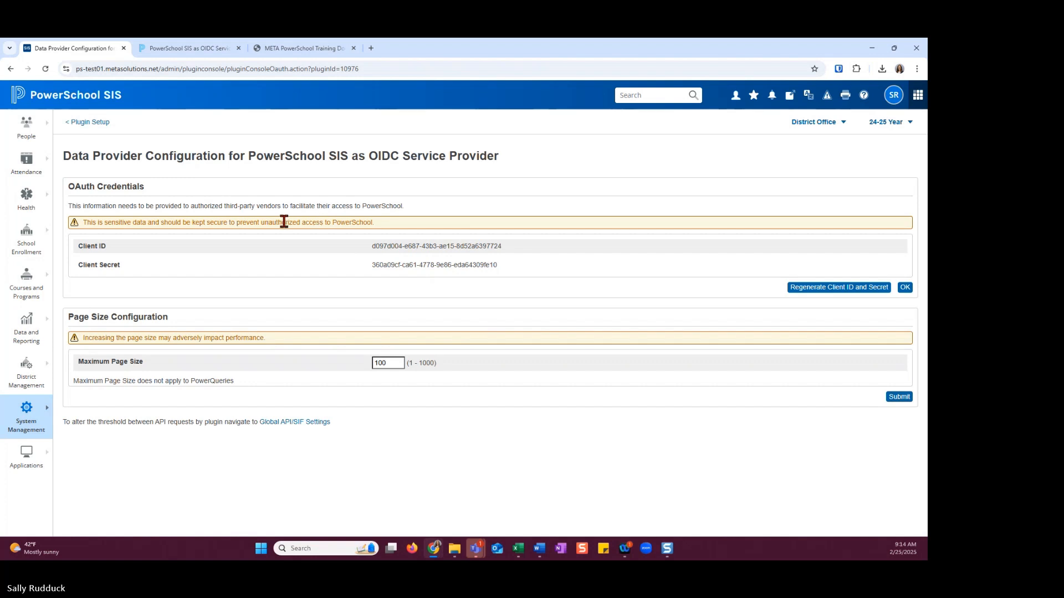
click(93, 122)
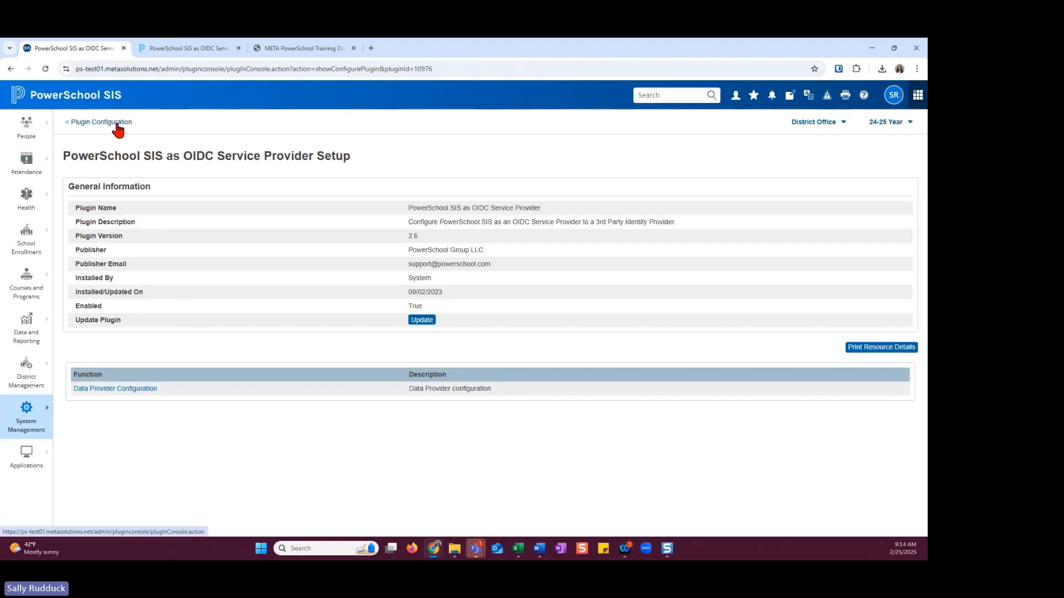
click(119, 125)
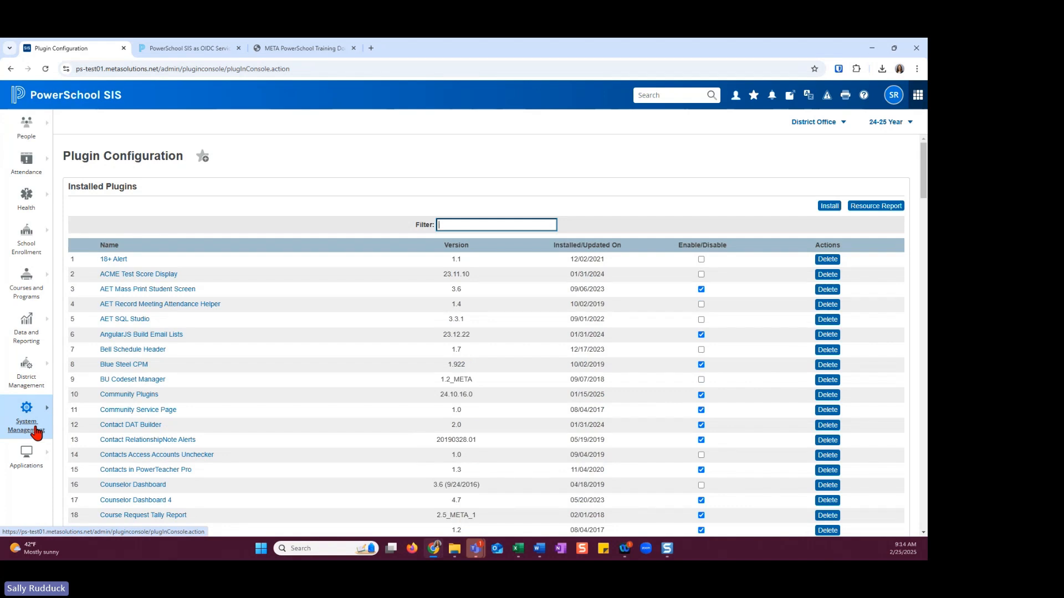
Open the OIDC Authentication page in the system management security settings
click(35, 433)
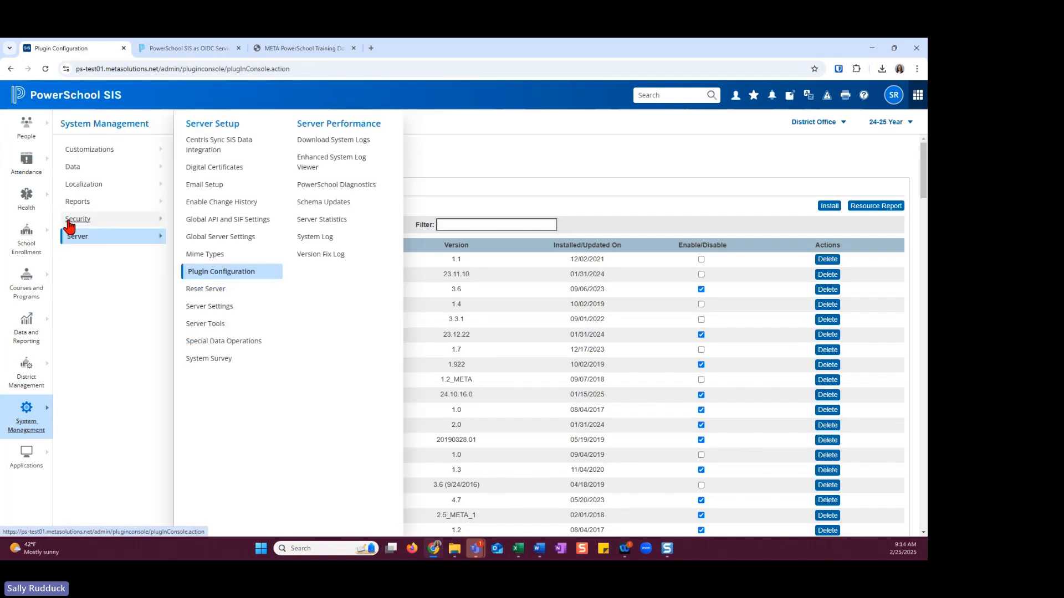
mouse_move(69, 224)
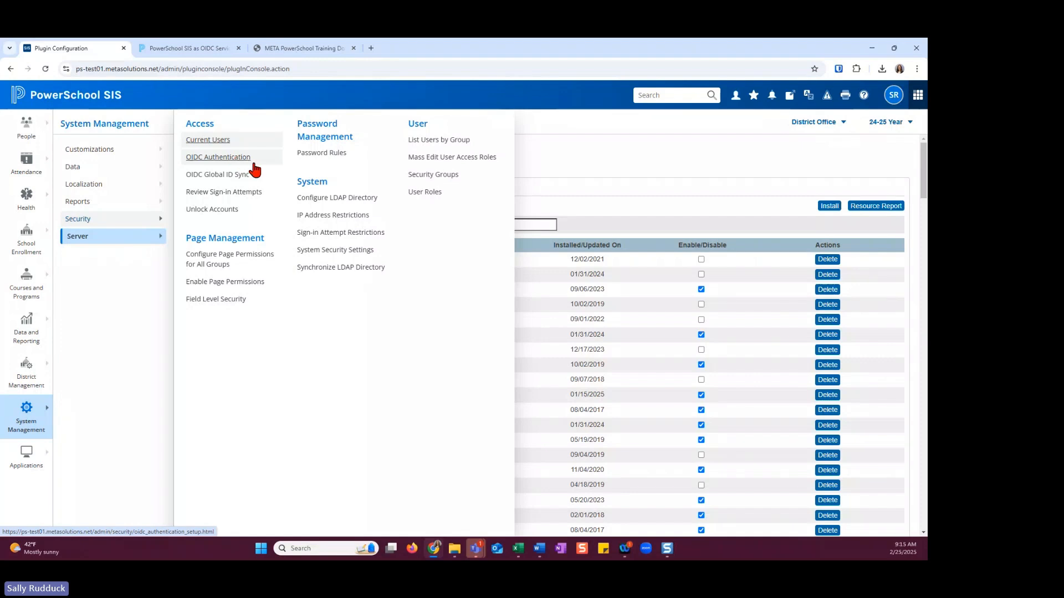
click(224, 157)
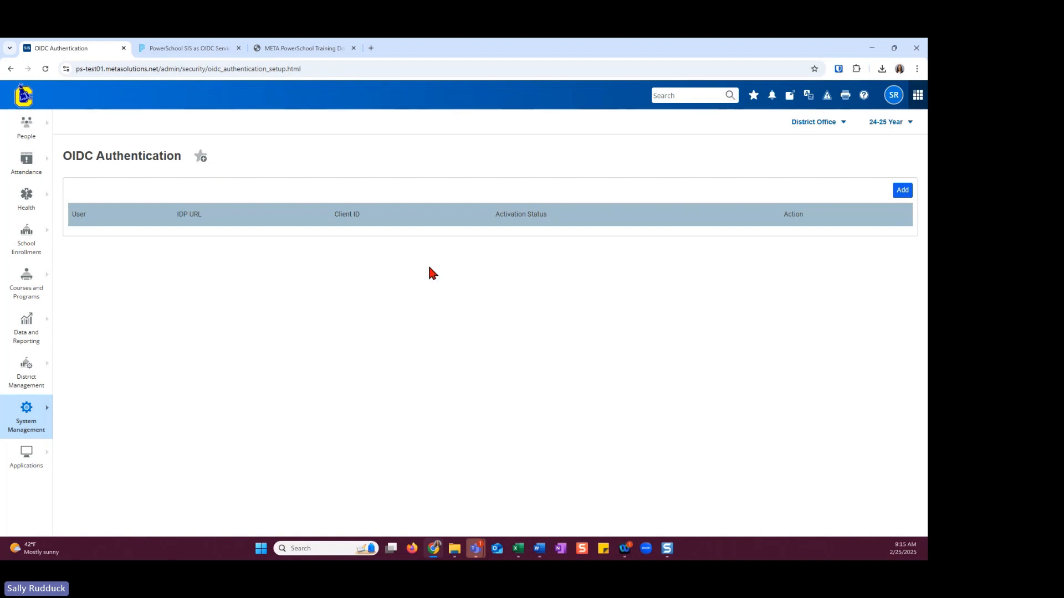
click(900, 195)
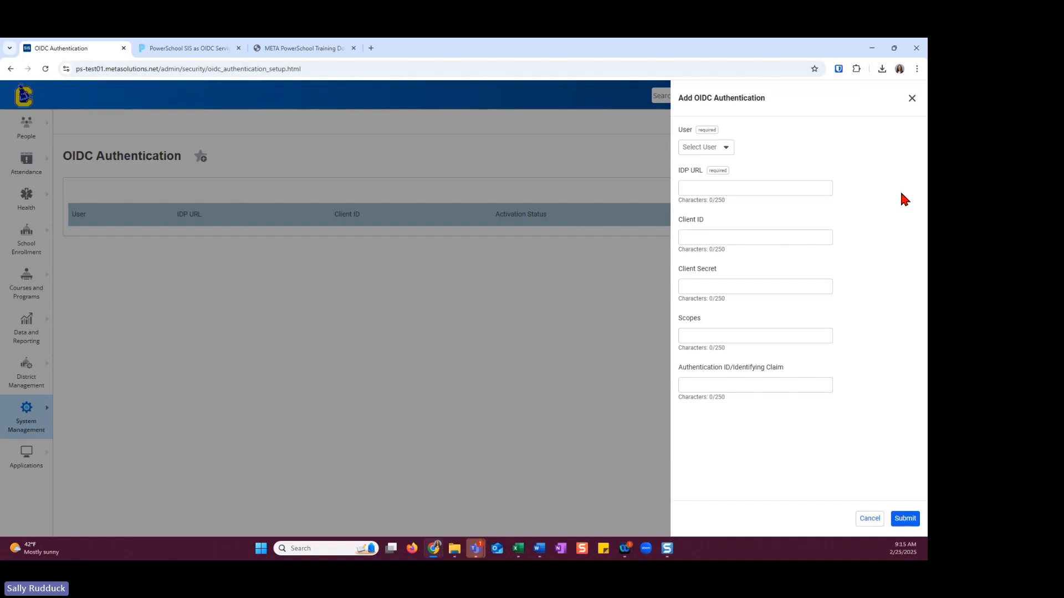
click(727, 149)
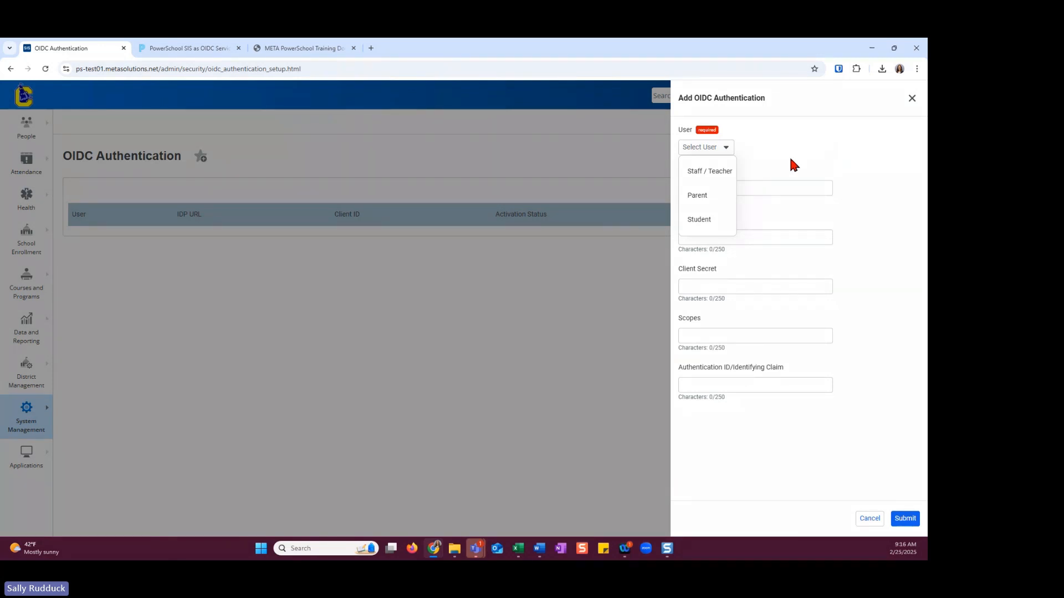
click(712, 223)
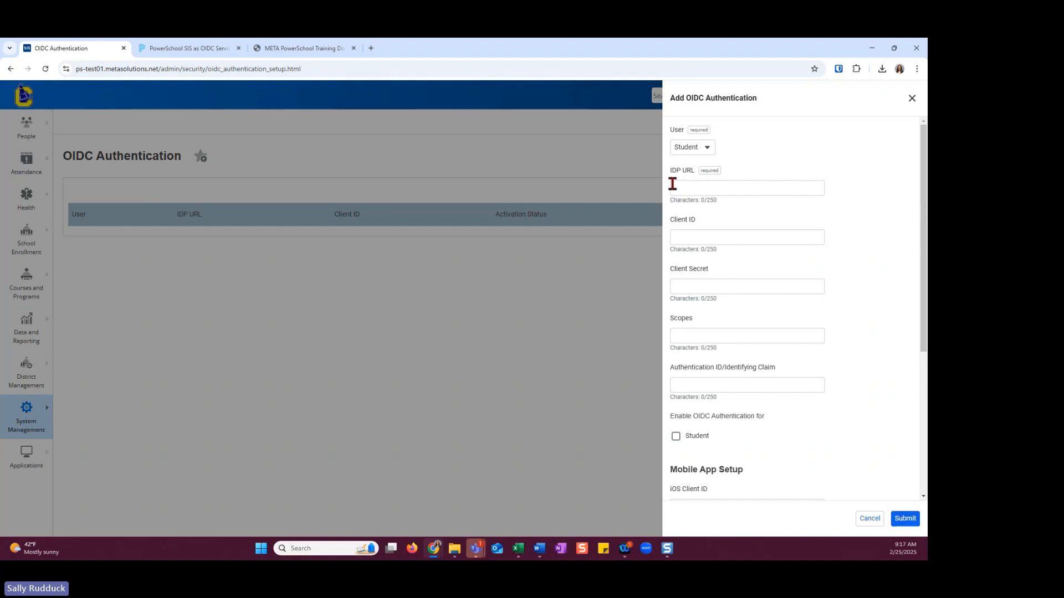
click(696, 190)
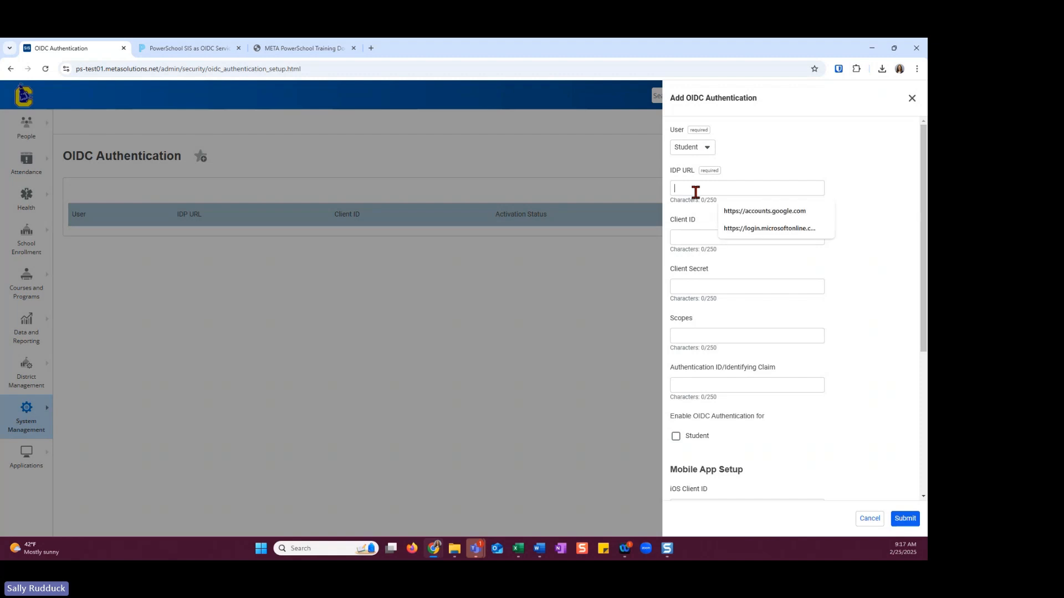
click(763, 211)
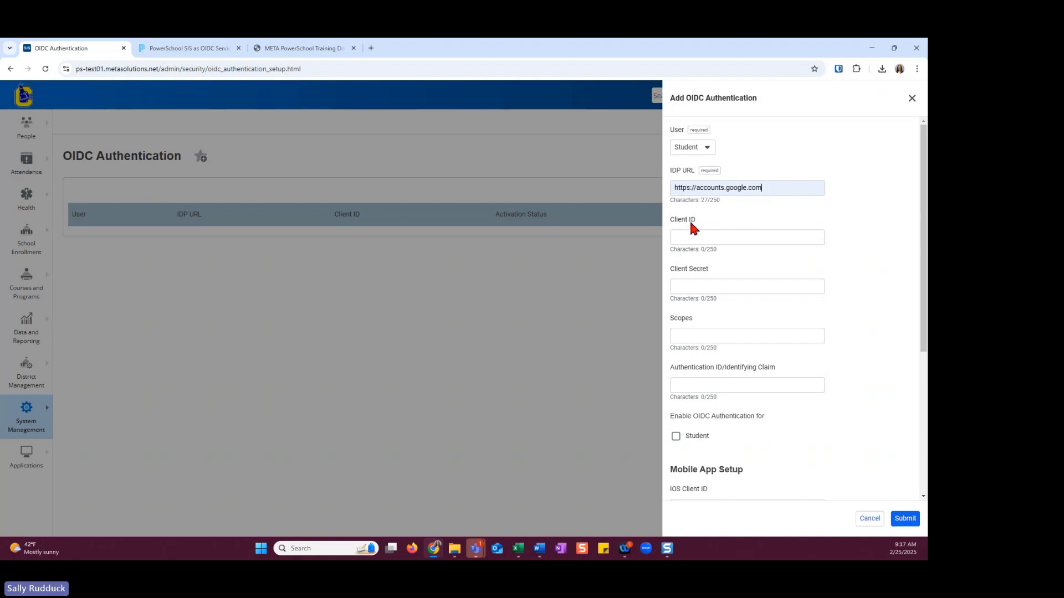
Fill in the Google client ID and client secret for the new Student entry using the first saved suggestions
drag(672, 220, 701, 221)
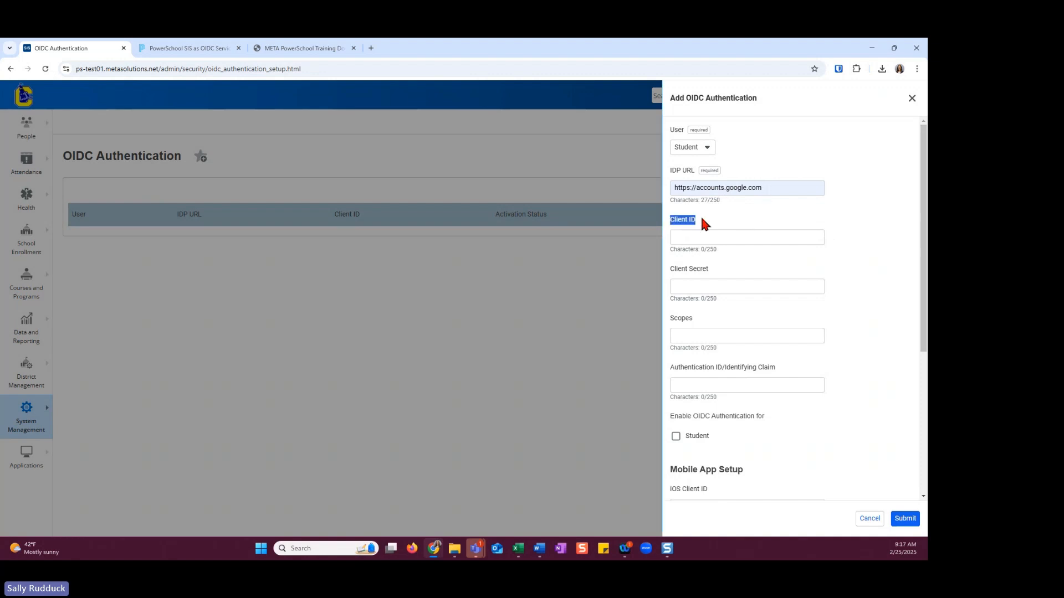
drag(667, 266, 720, 267)
click(736, 232)
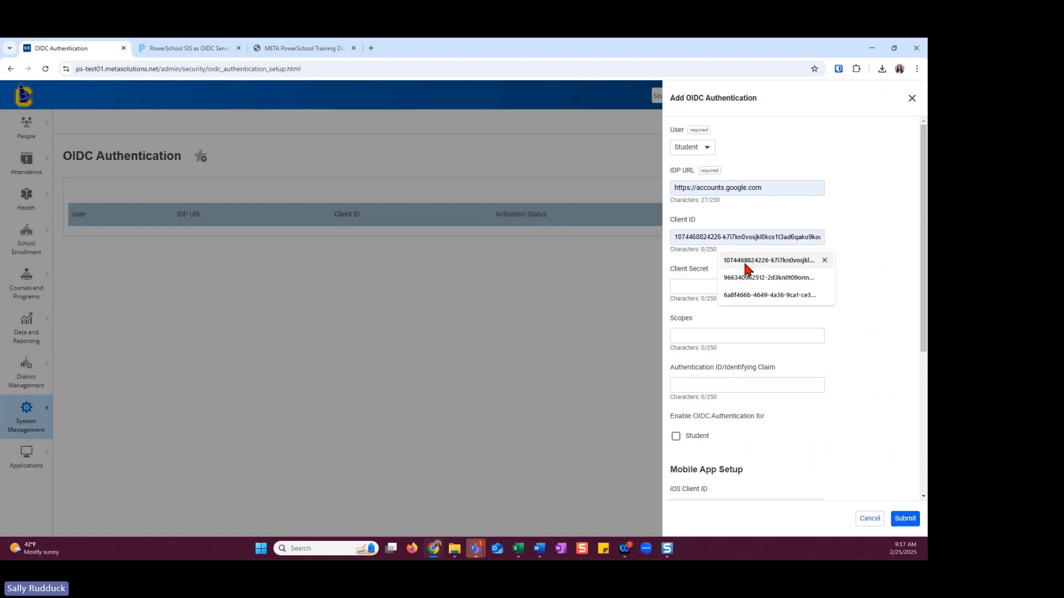
click(740, 259)
click(702, 285)
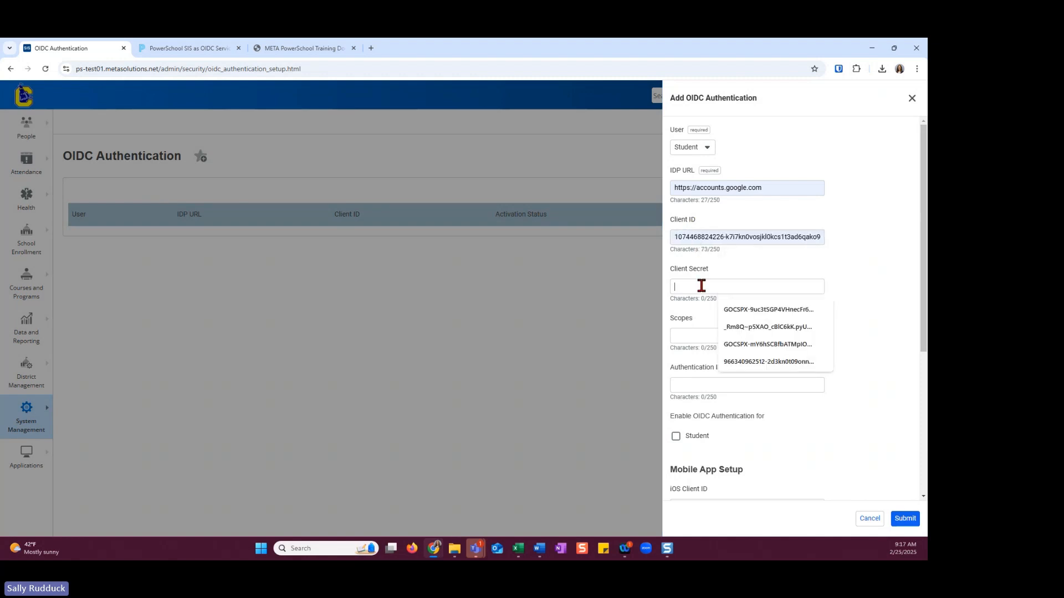
click(750, 309)
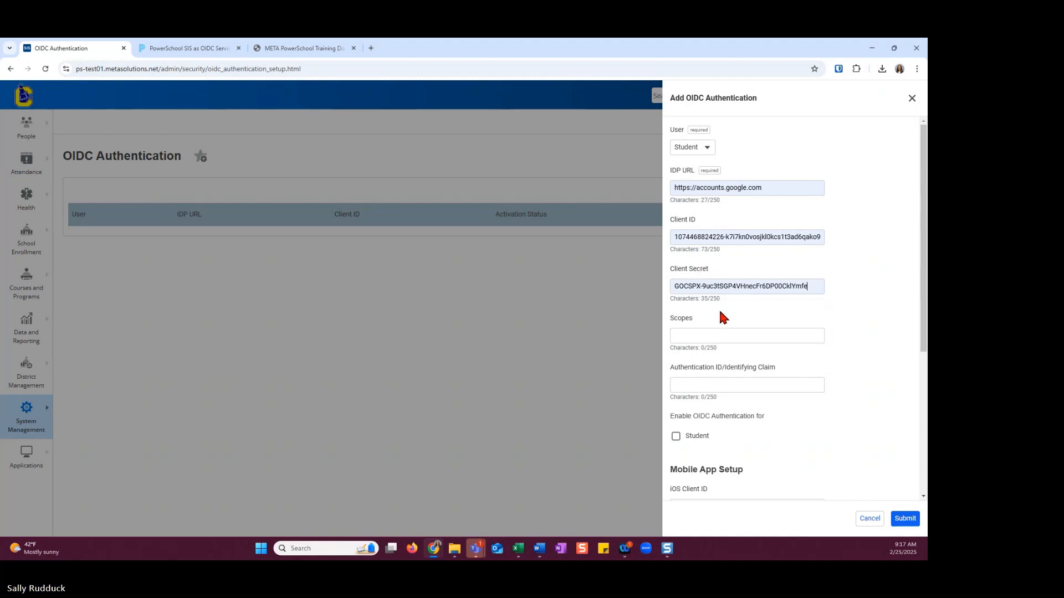
Set the scopes to "openid email" and the Authentication ID/Identifying Claim to "email"
click(701, 335)
click(731, 360)
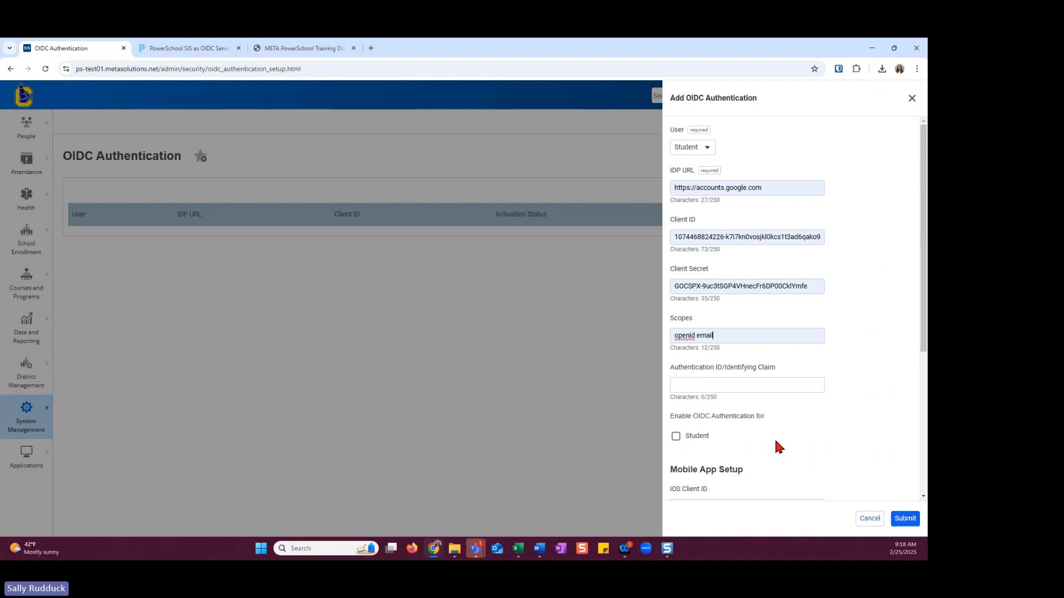
click(706, 382)
click(736, 404)
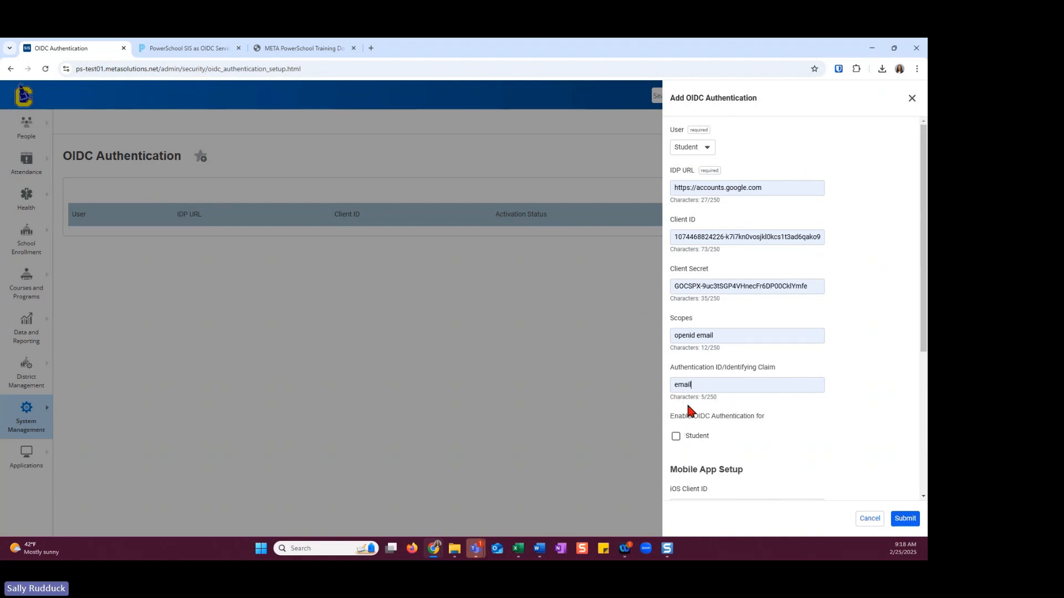
drag(675, 417, 774, 418)
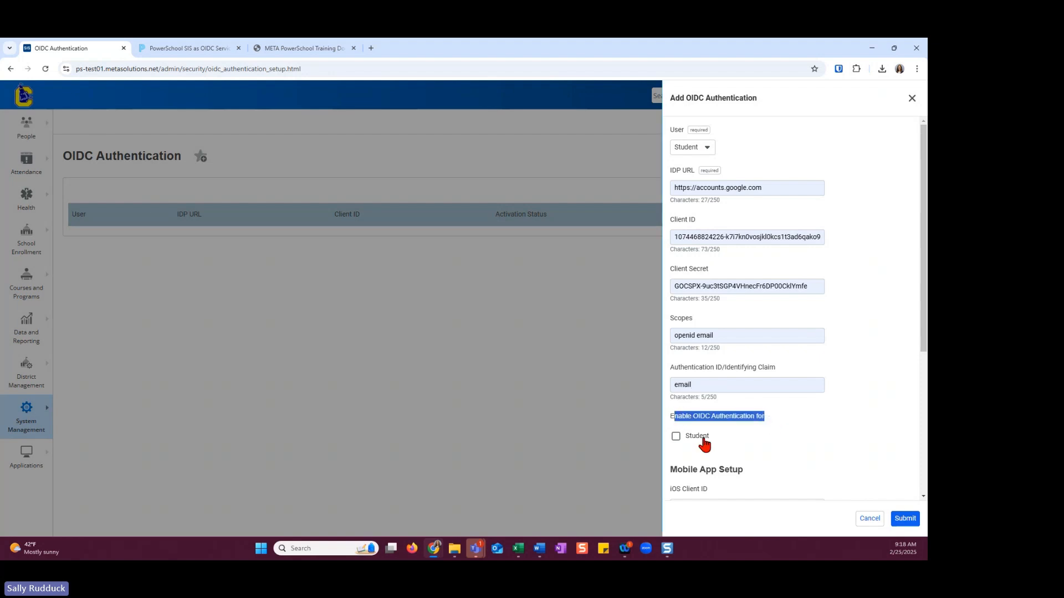
click(690, 416)
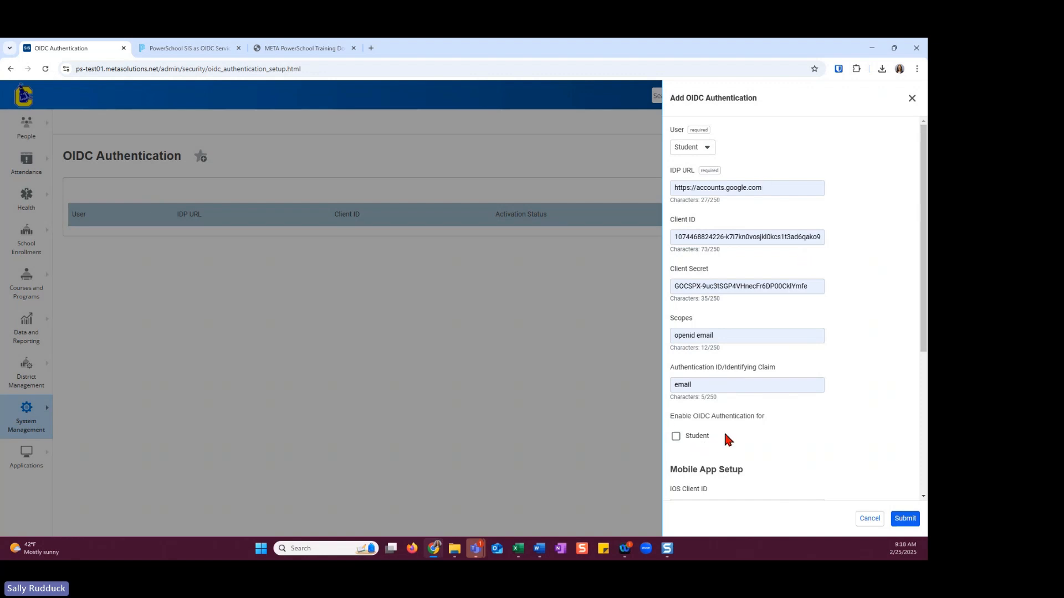
Review the Mobile App Setup fields, leave them blank, and submit and confirm the Student OIDC authentication entry
drag(923, 265, 924, 377)
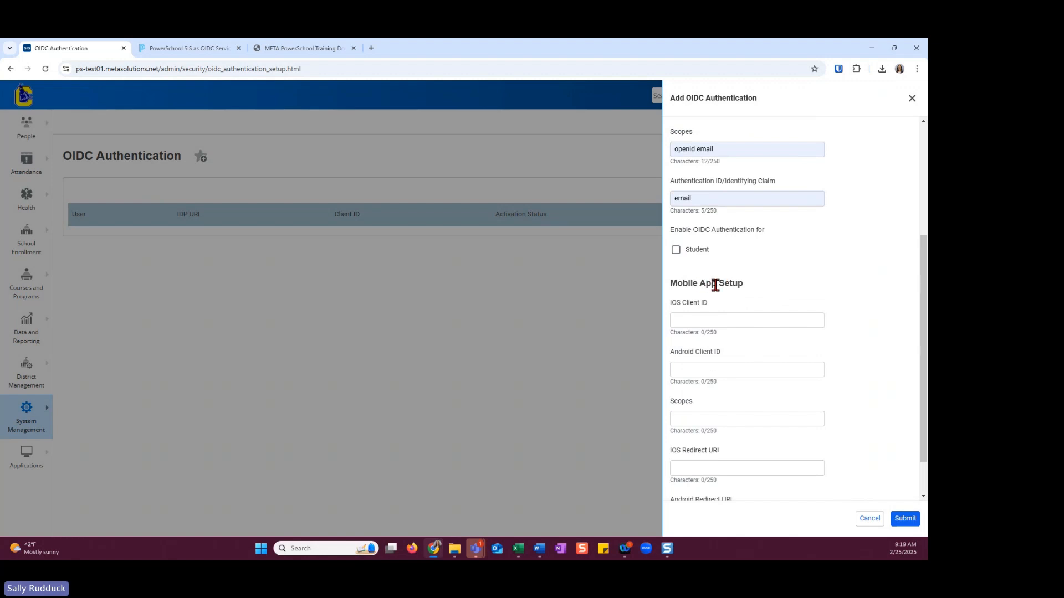
scroll(925, 262, down, 1)
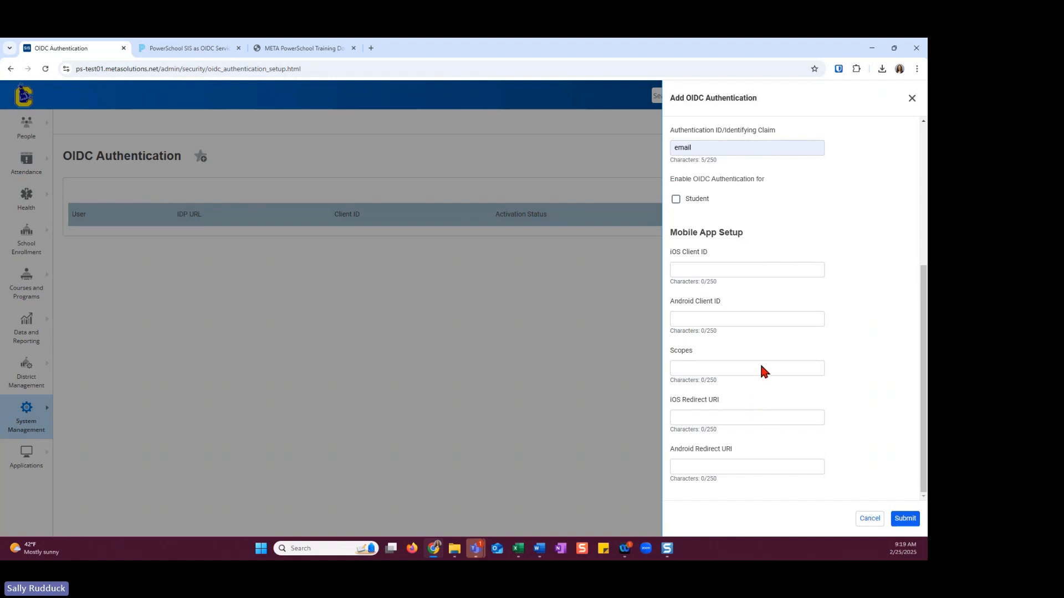
scroll(730, 186, up, 5)
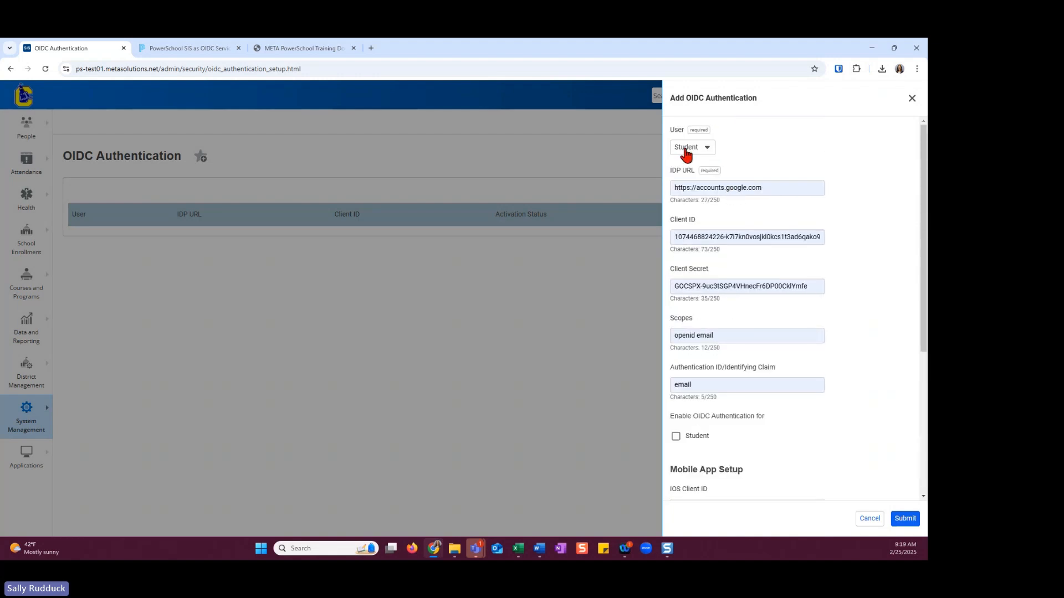
scroll(868, 332, down, 5)
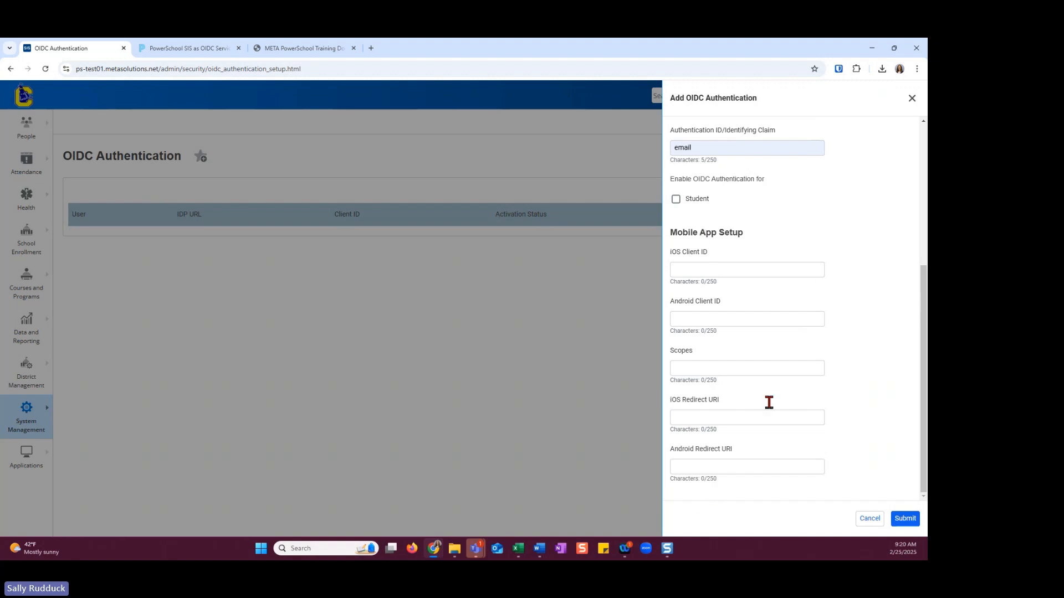
scroll(782, 280, up, 5)
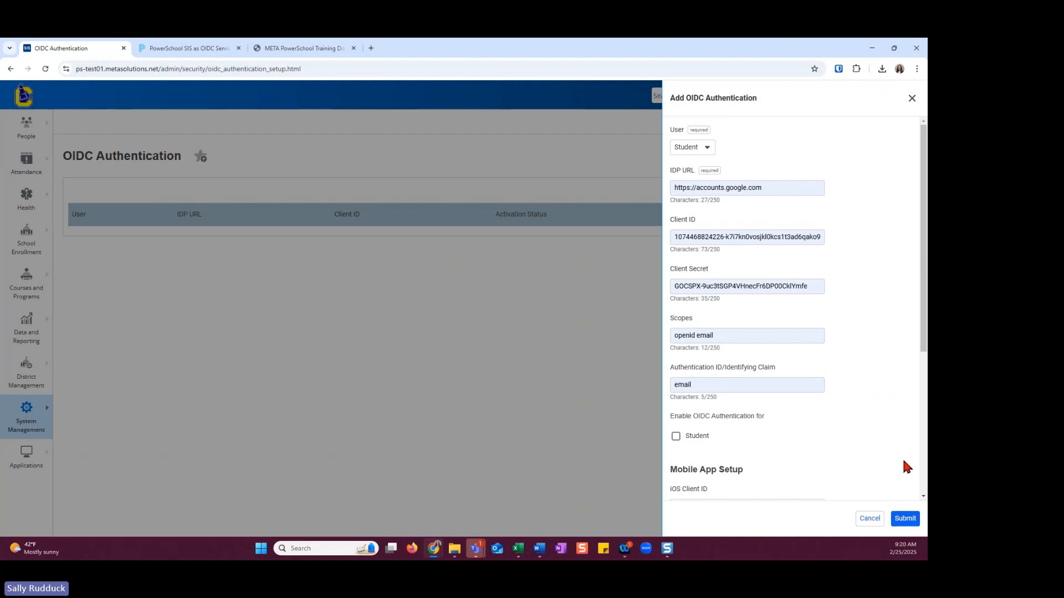
click(908, 521)
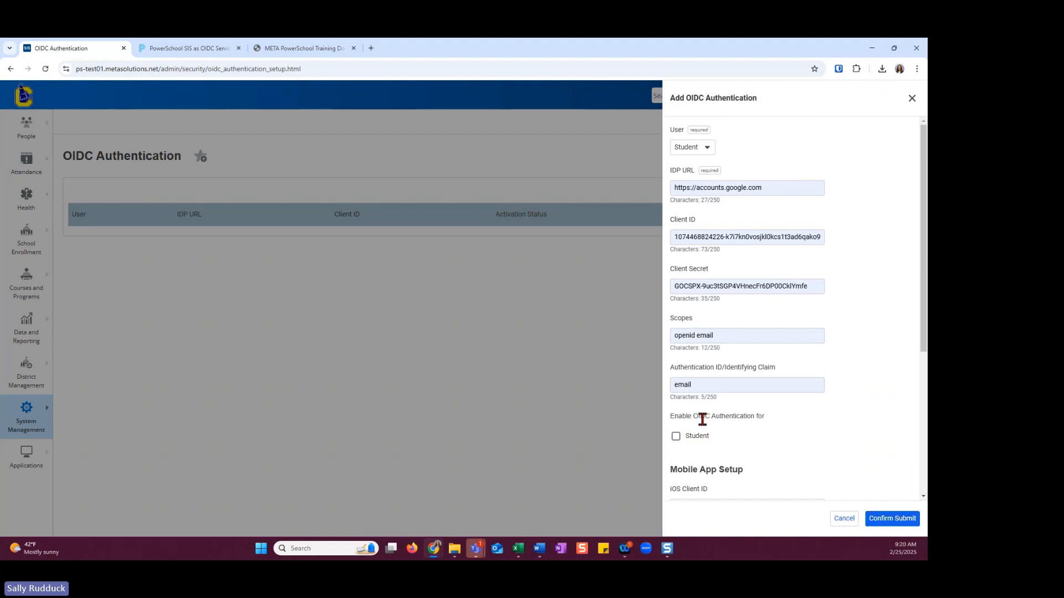
click(898, 519)
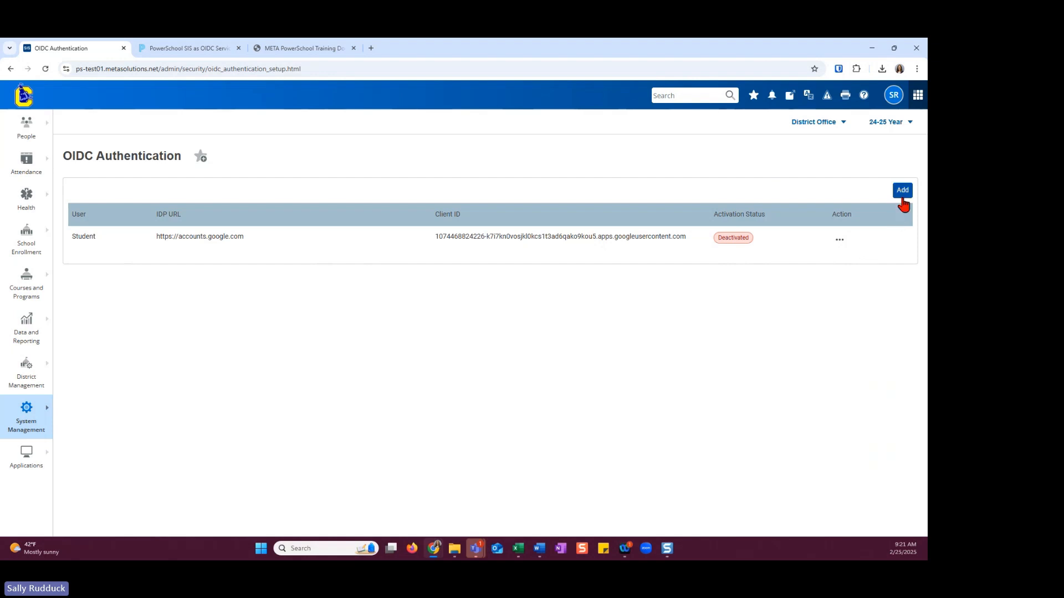
Open the Student OIDC entry for editing, review its settings including the Student enable option, and close it without changes
click(840, 242)
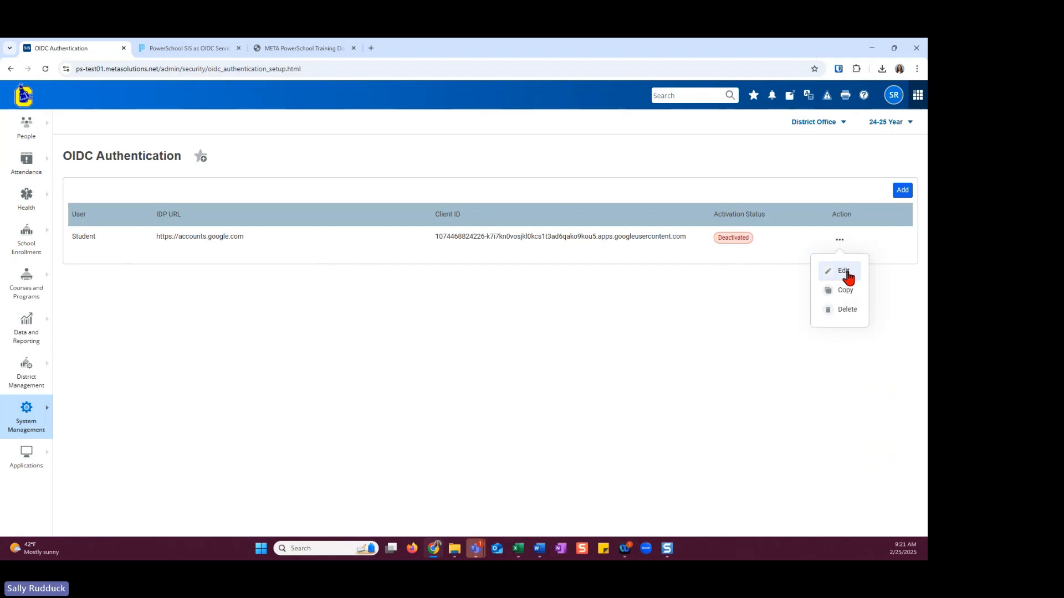
click(846, 274)
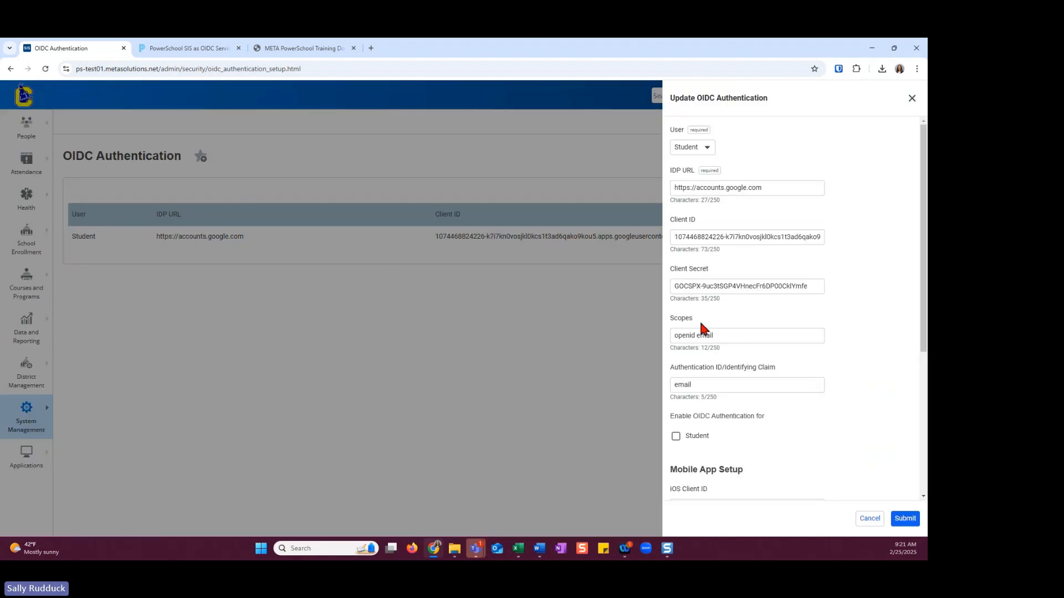
scroll(720, 406, down, 1)
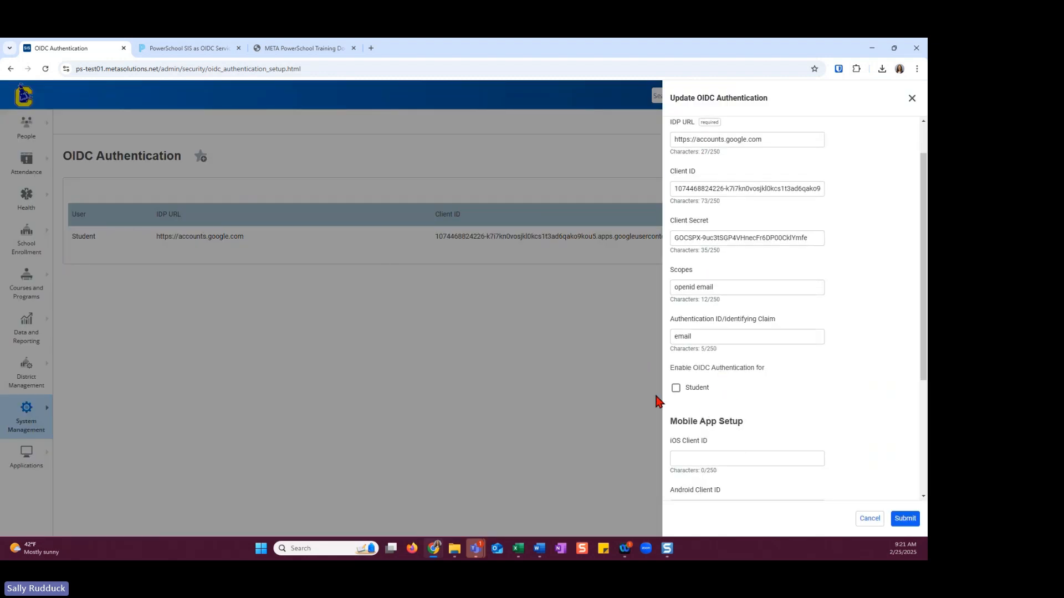
click(911, 99)
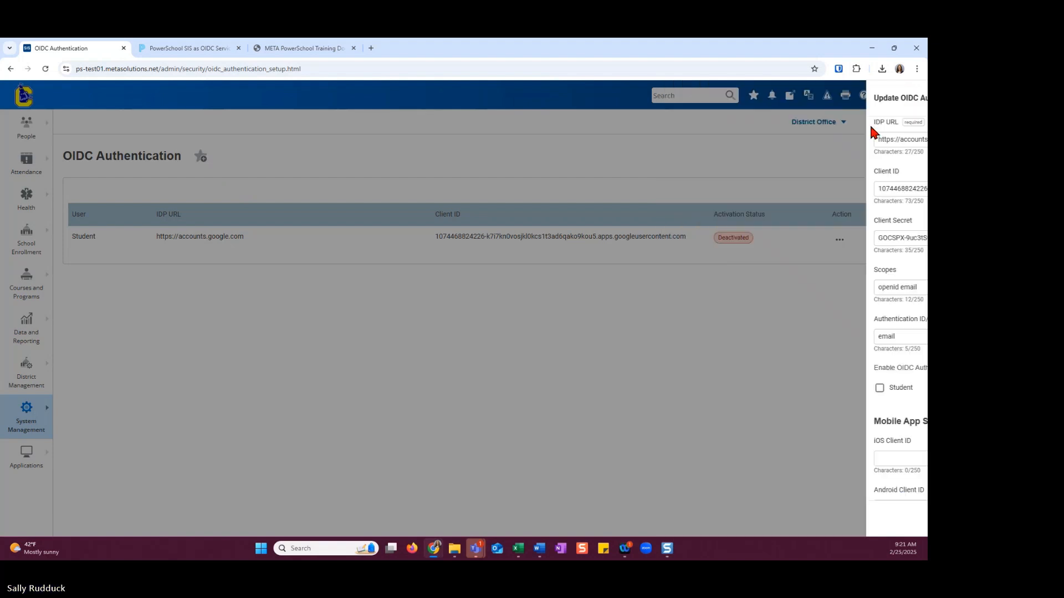
Copy the Student OIDC entry, assign the copy to Staff / Teacher with Staff and Teacher left disabled, and submit and confirm it
click(839, 240)
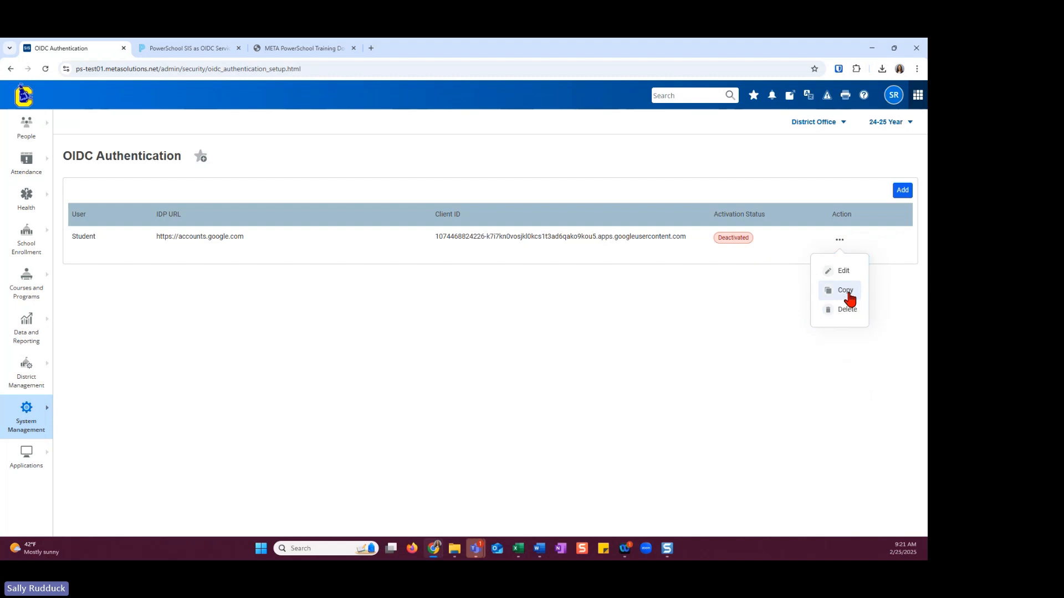
click(849, 295)
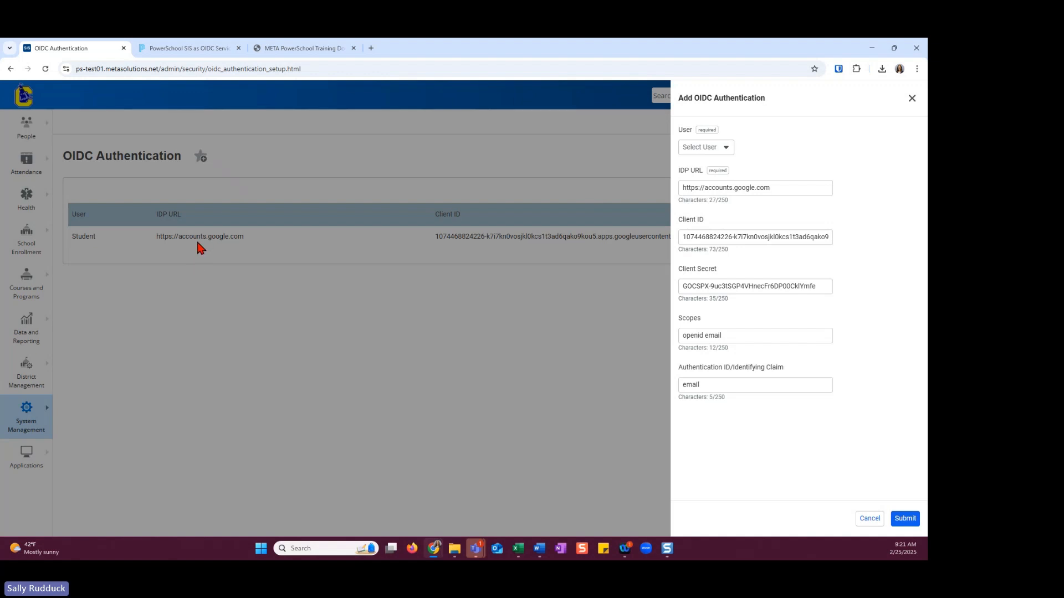
click(726, 150)
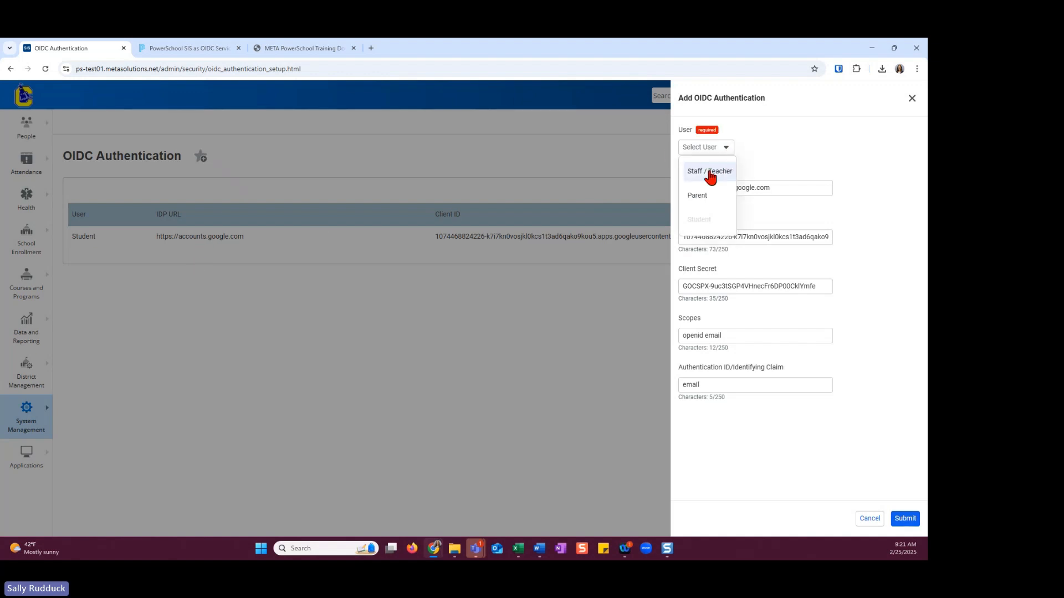
click(709, 172)
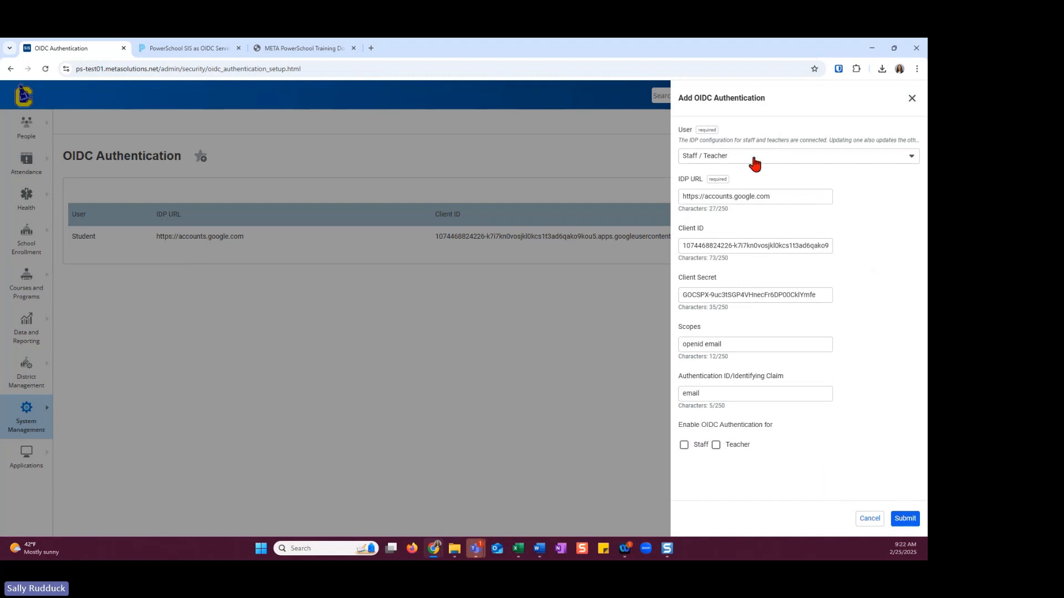
click(735, 160)
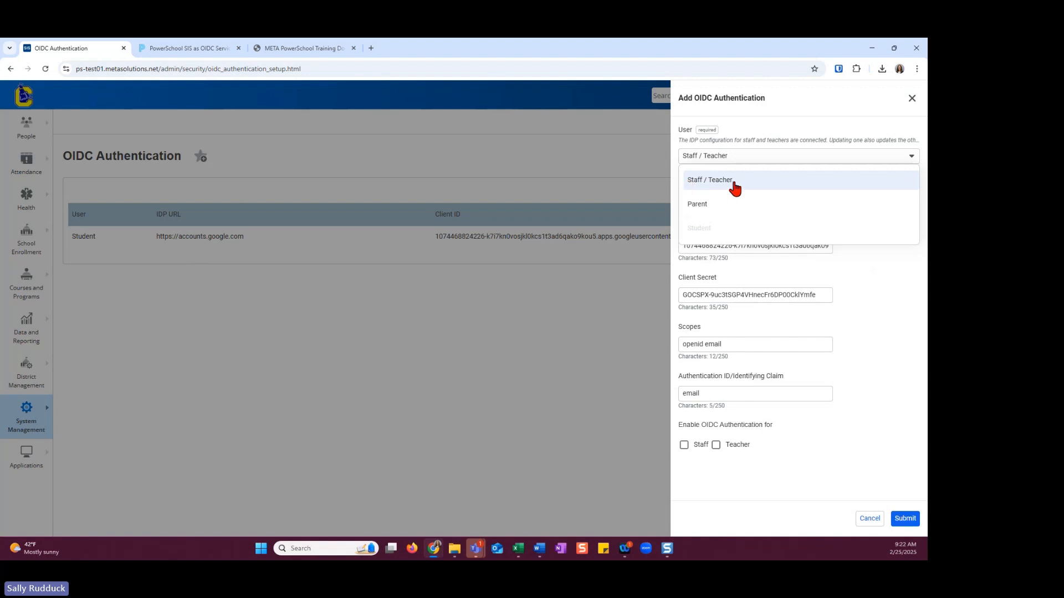
click(870, 370)
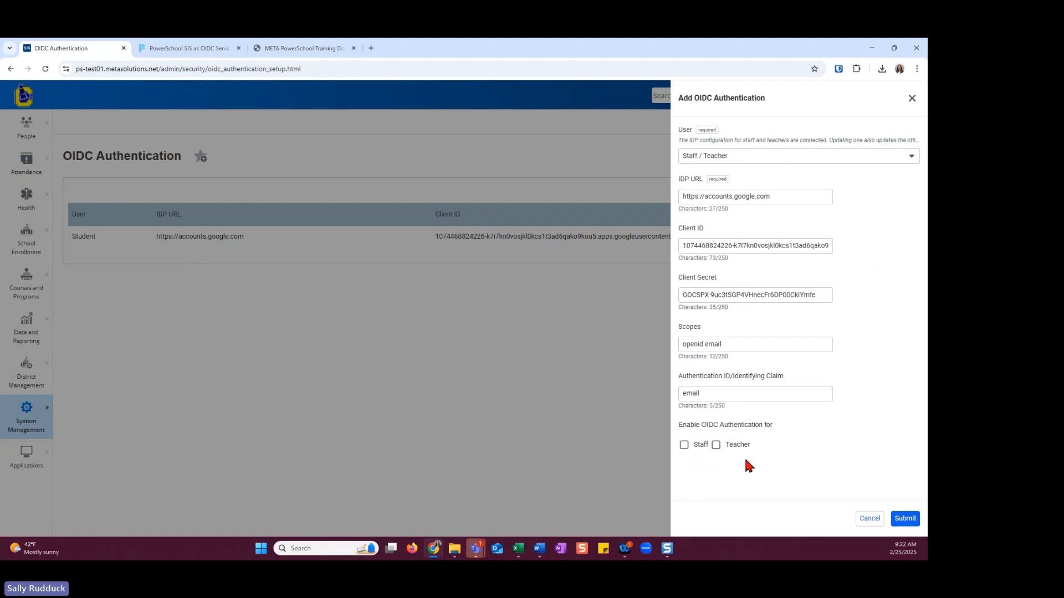
click(913, 523)
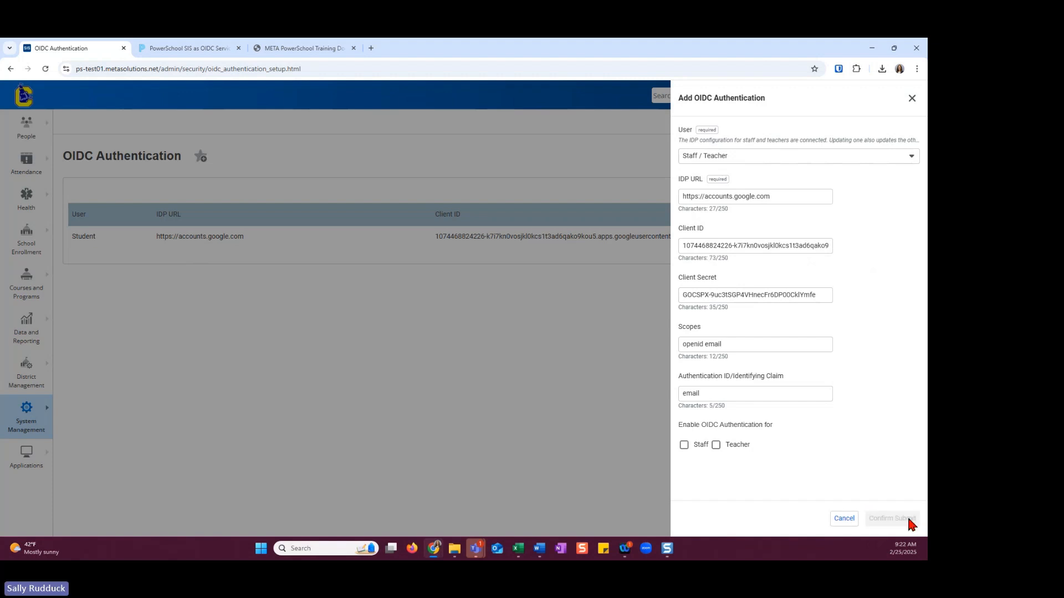
click(909, 521)
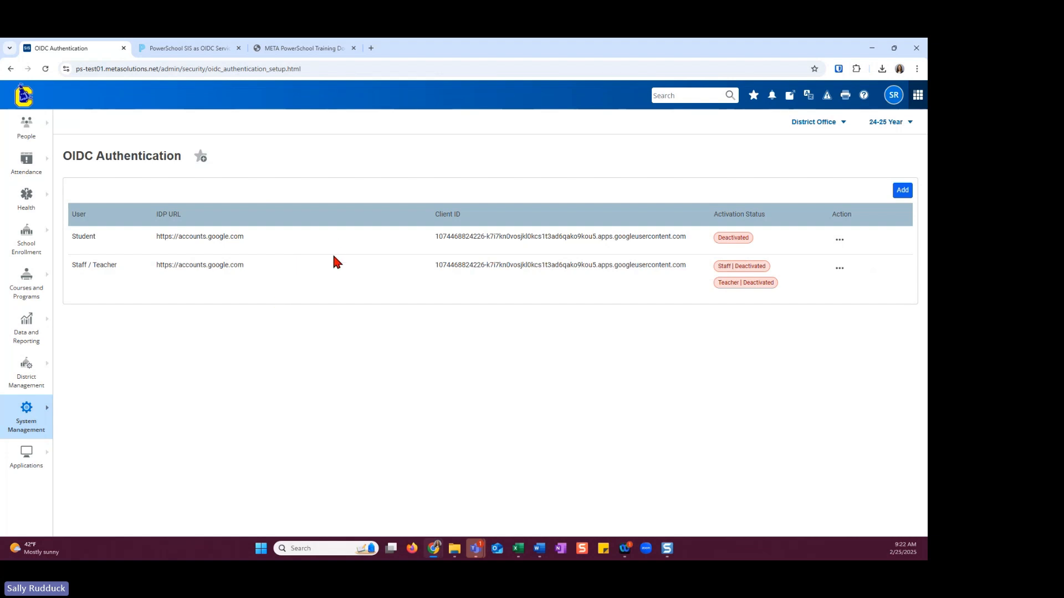
Delete the Staff / Teacher IDP configuration and confirm the deletion
click(840, 270)
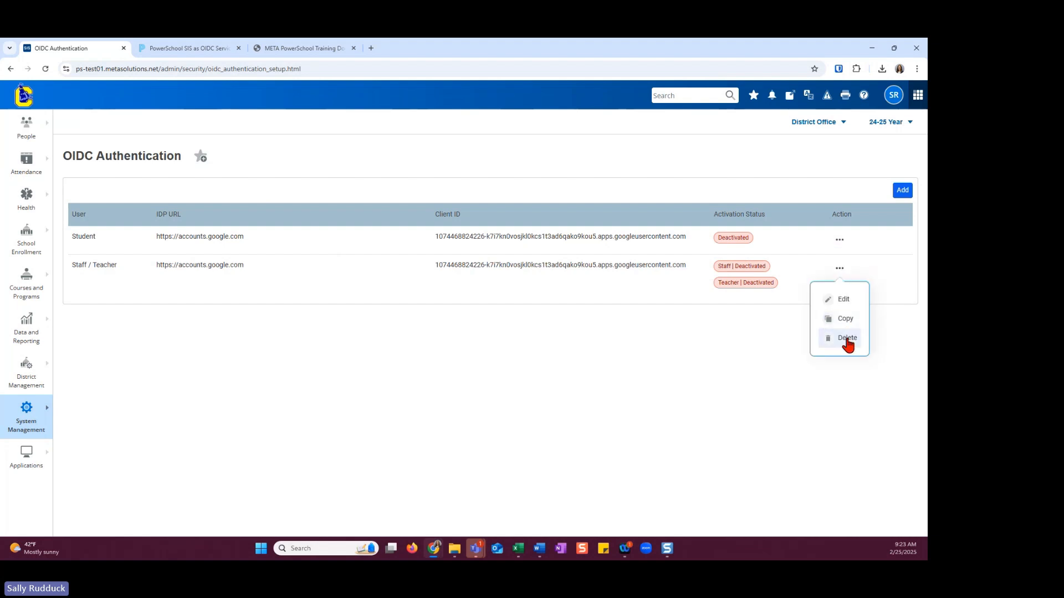
click(845, 339)
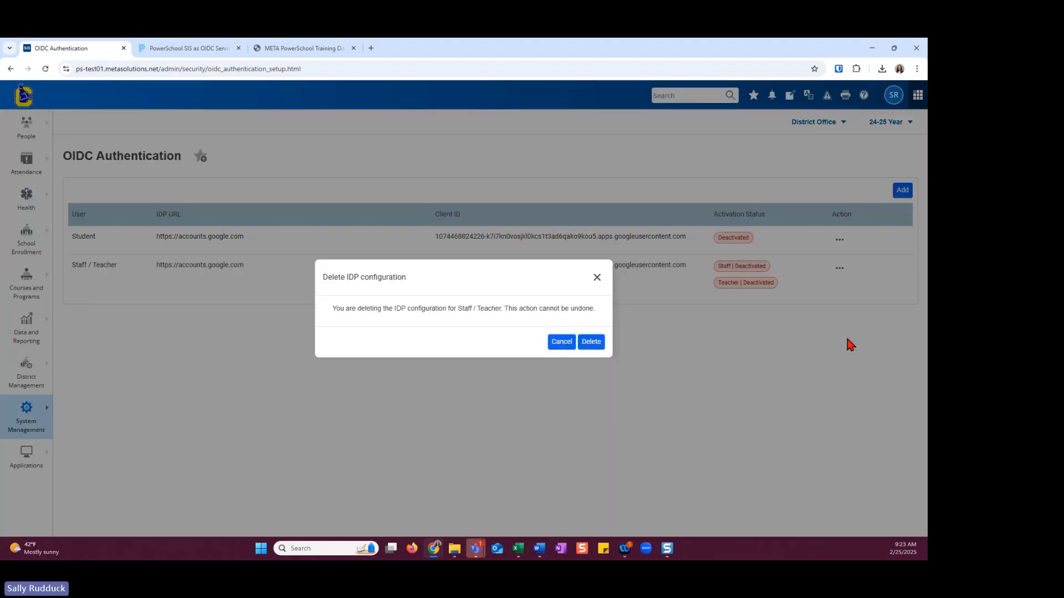
click(591, 342)
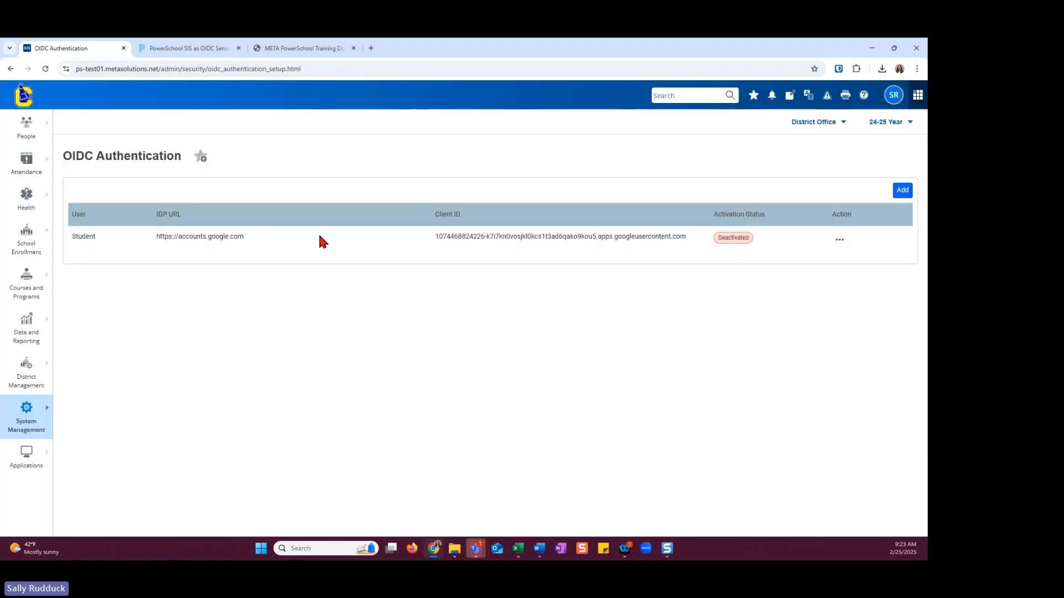
click(903, 191)
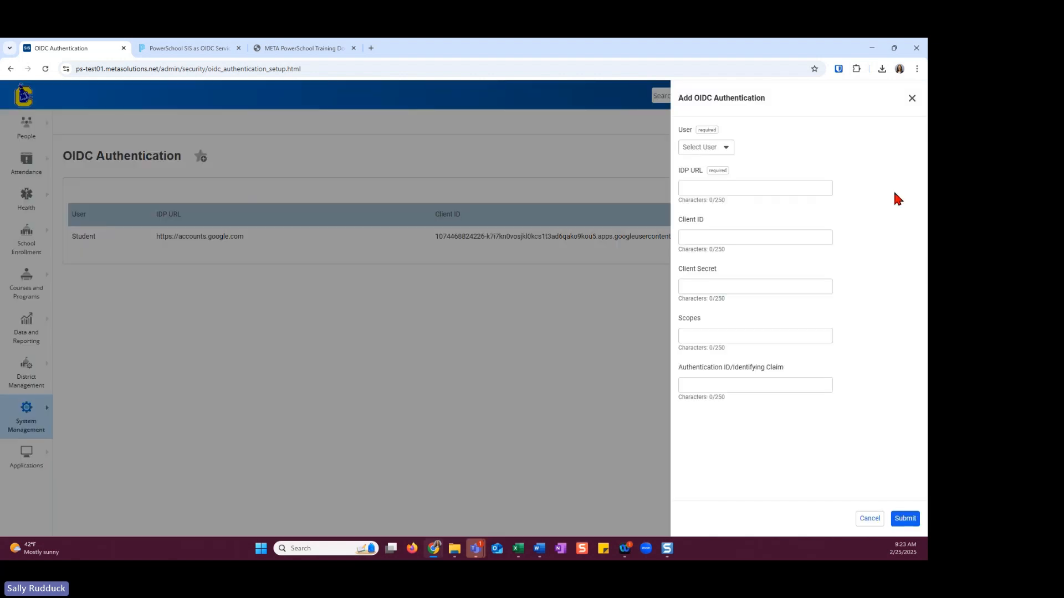
click(729, 149)
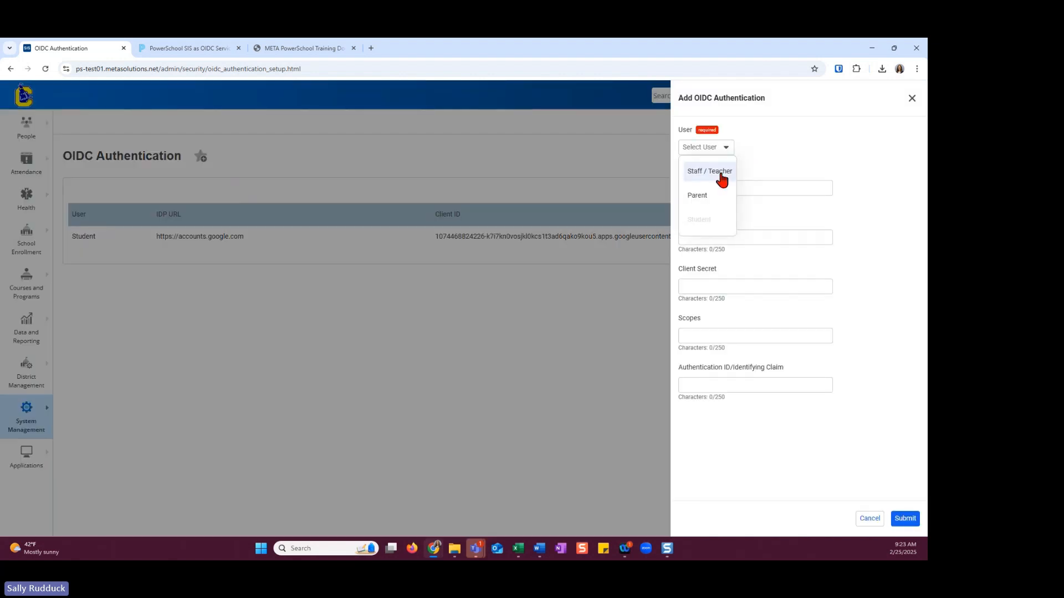
click(698, 176)
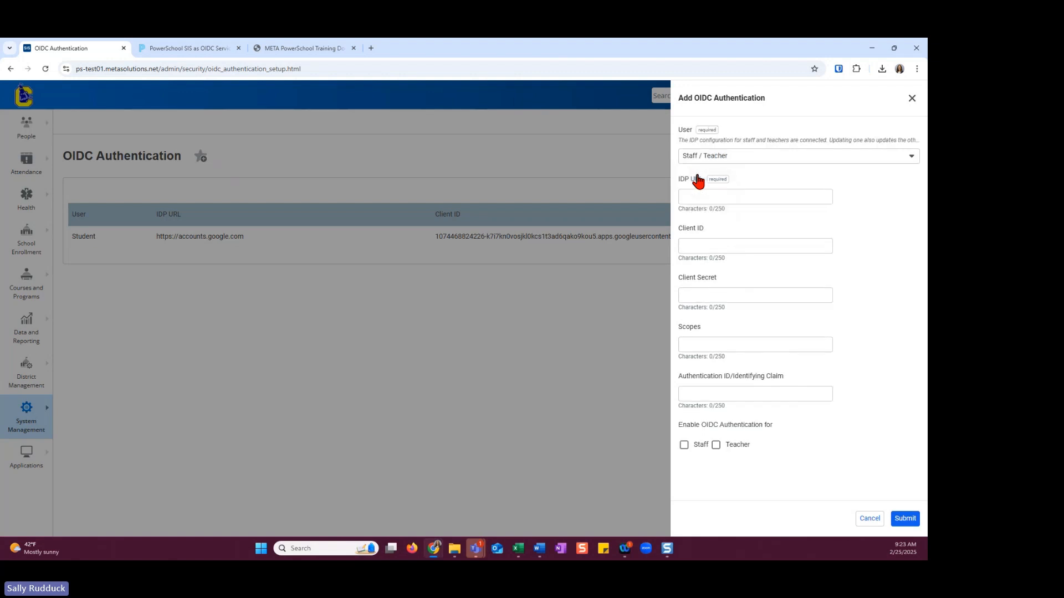
click(700, 194)
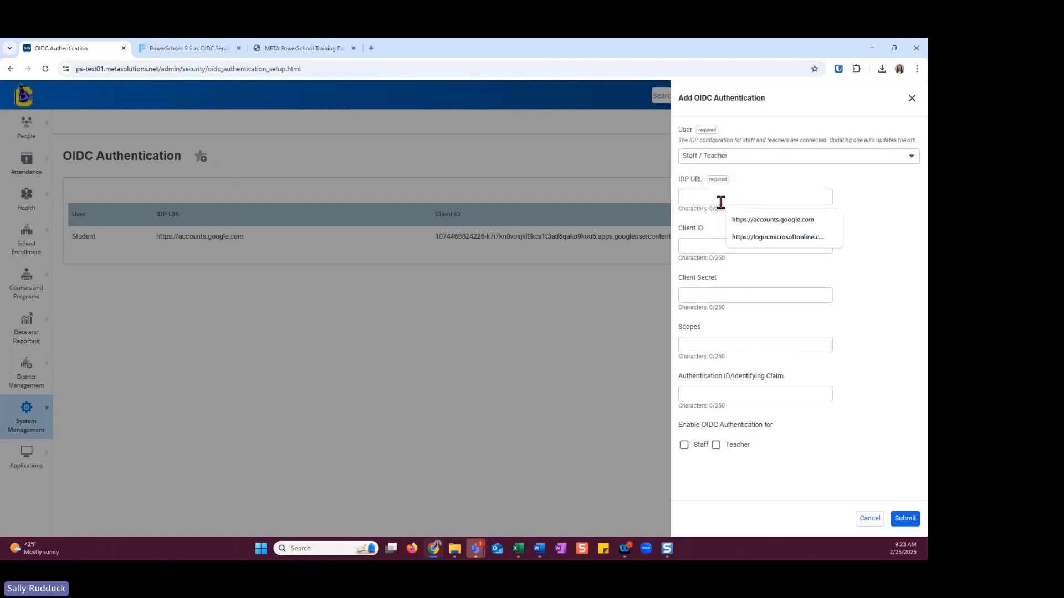
click(764, 238)
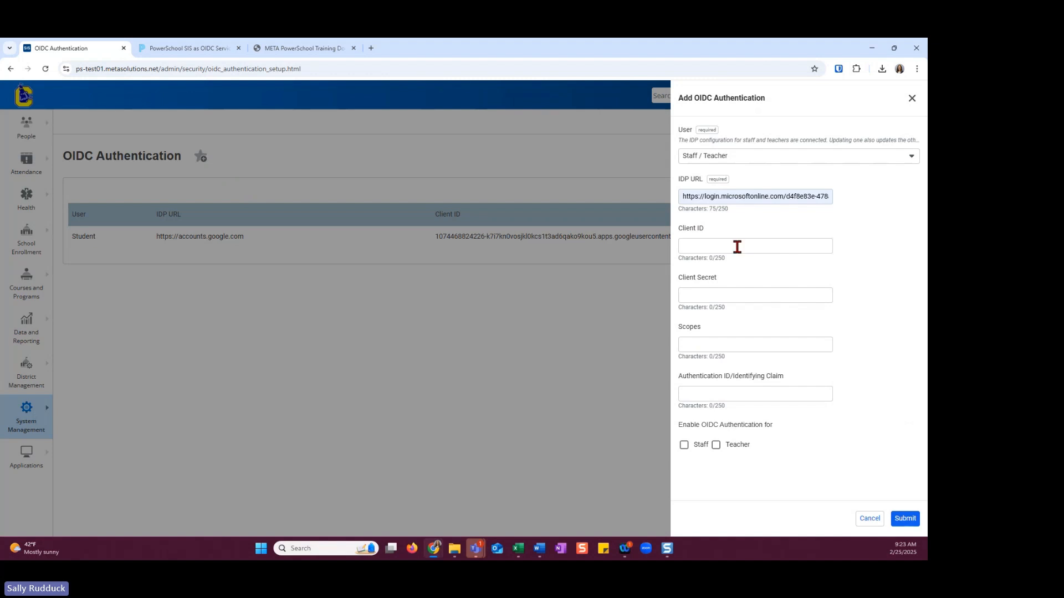
Fill in the client ID with the second saved suggestion and the client secret with the last saved suggestion
click(696, 245)
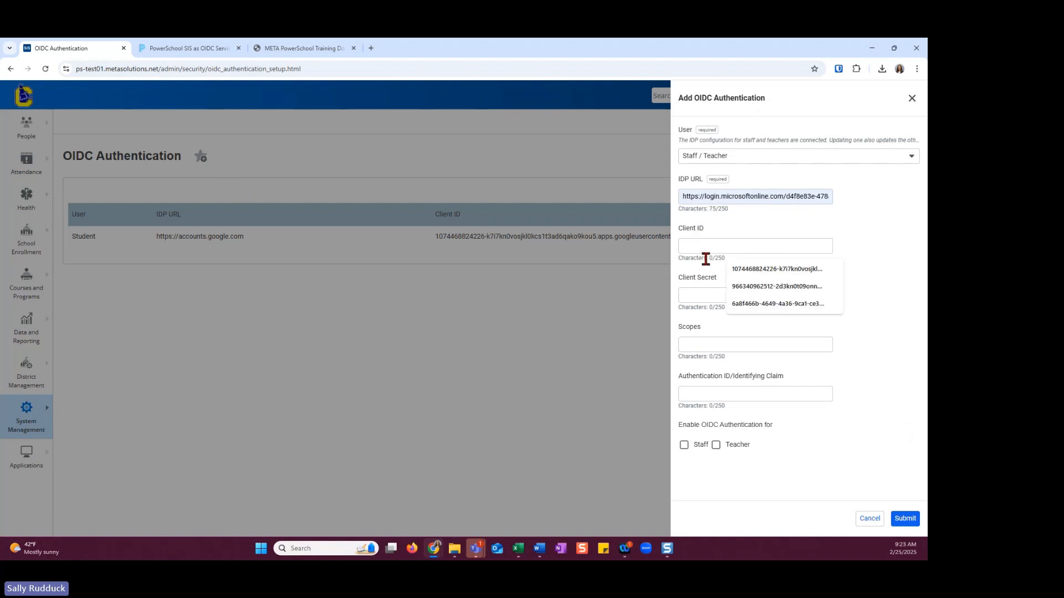
click(736, 287)
click(712, 297)
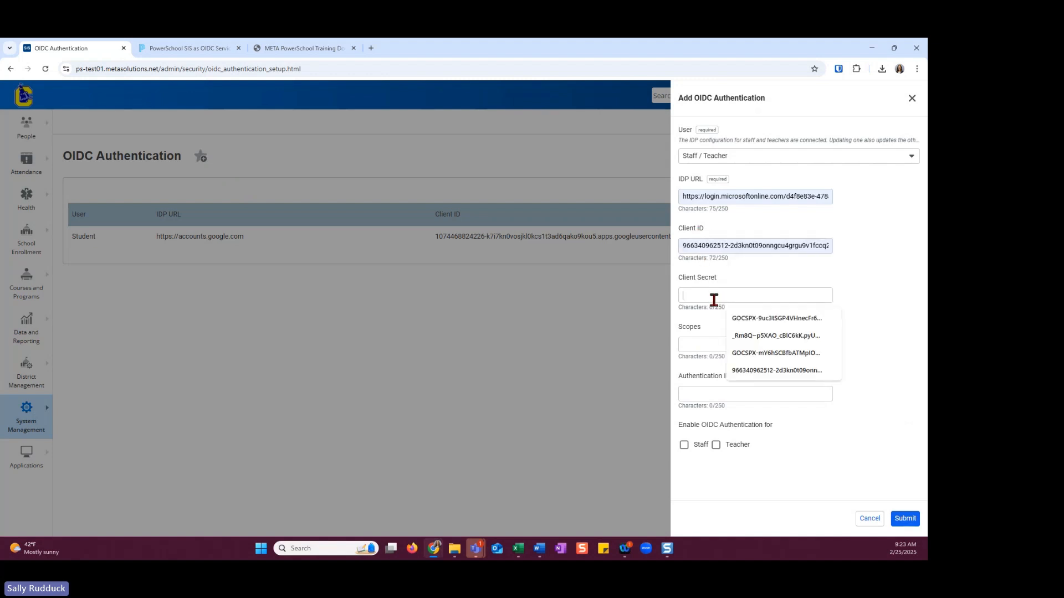
click(747, 369)
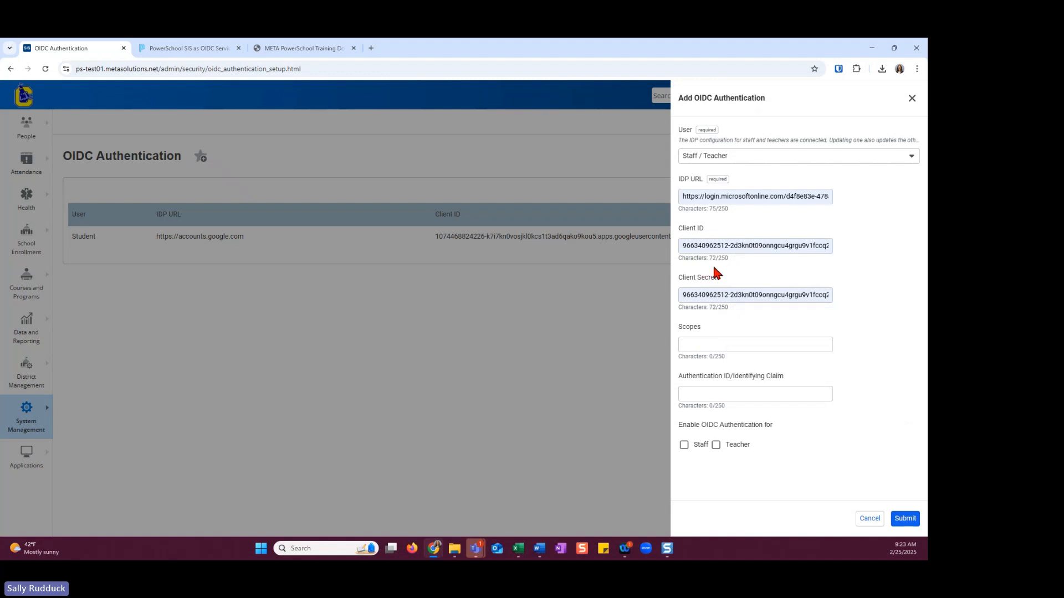
Set the Staff / Teacher entry's scopes to "openid email" and its Authentication ID/Identifying Claim to "email"
click(708, 343)
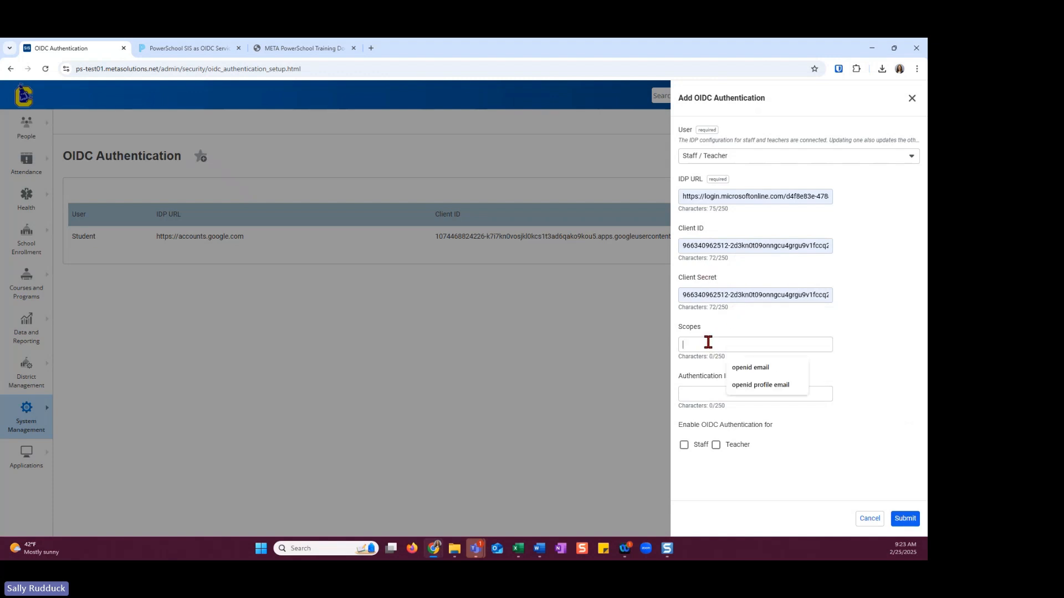
click(756, 368)
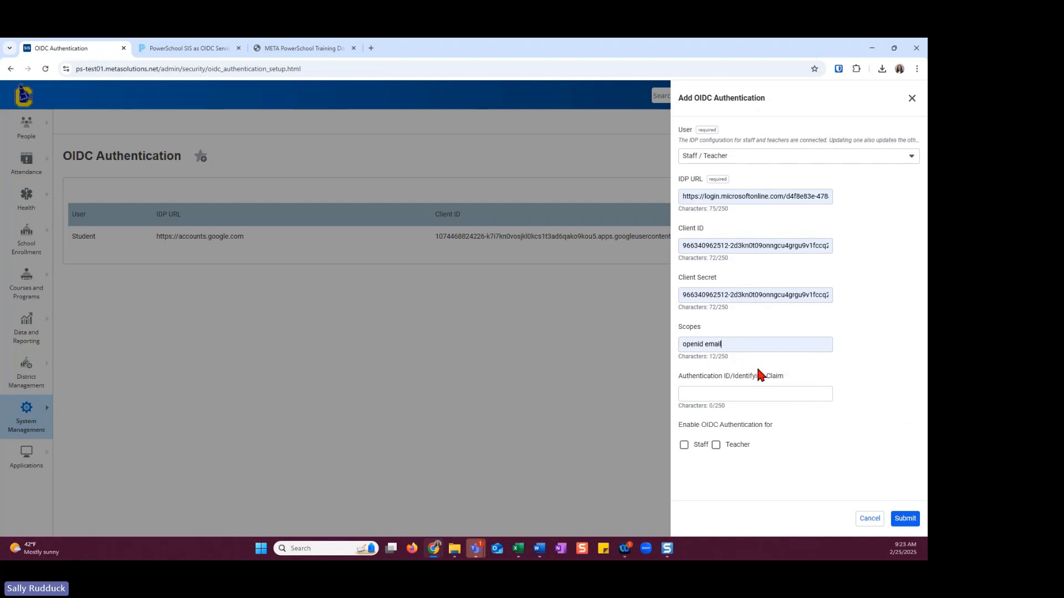
click(711, 388)
click(738, 415)
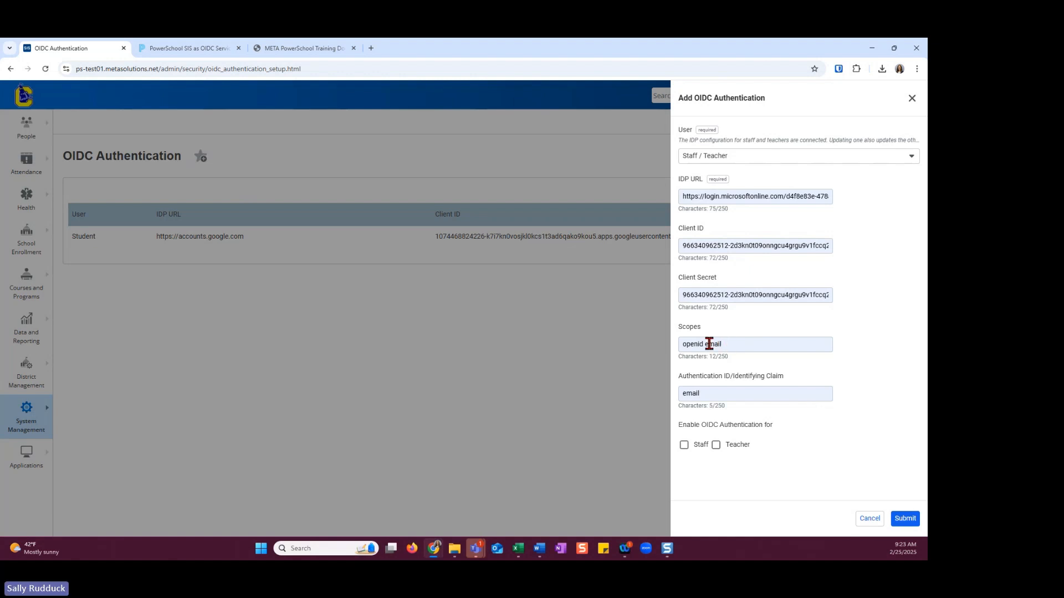
Change the scopes to "openid profile email", then submit and confirm the Staff / Teacher OIDC authentication entry
drag(704, 344, 736, 345)
key(BackSpace)
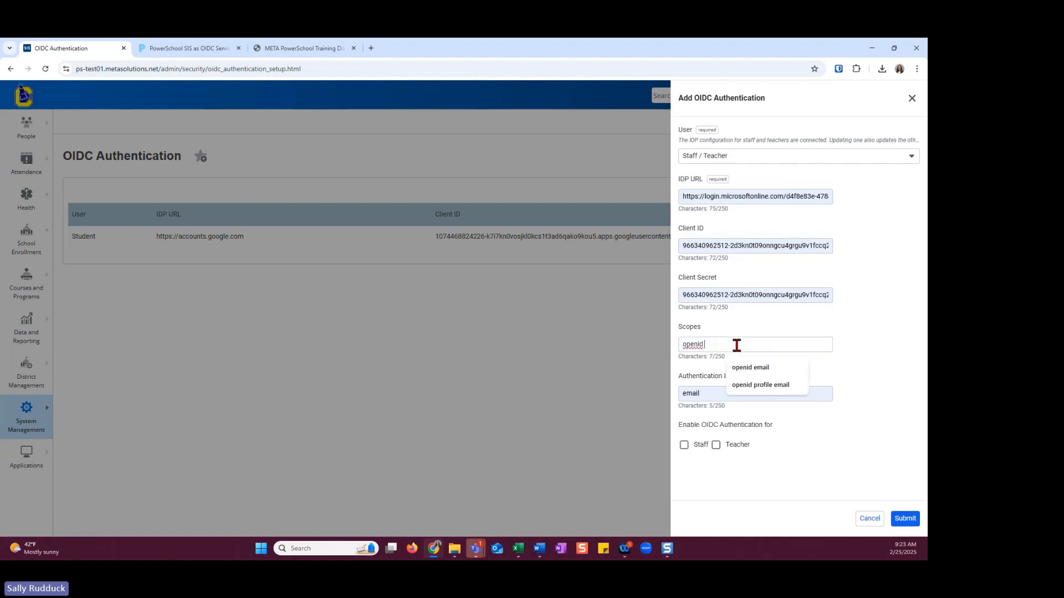
click(746, 383)
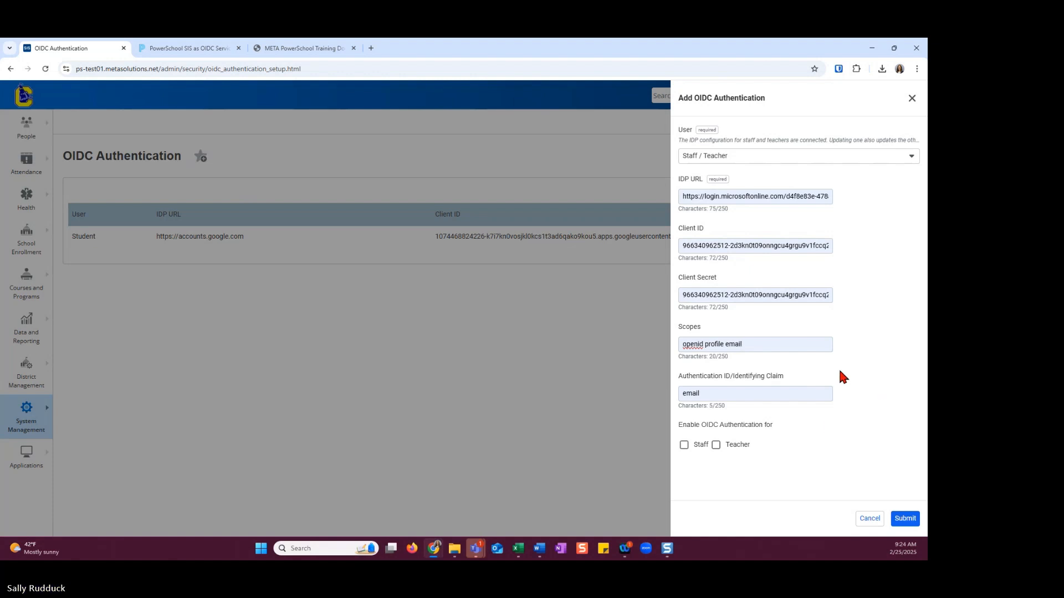
click(913, 519)
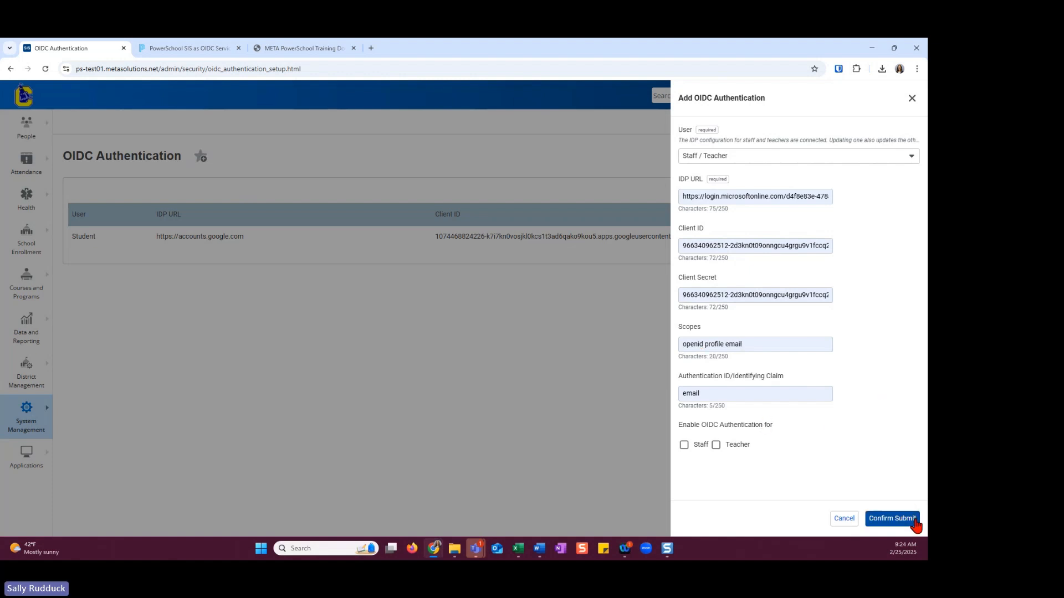
click(914, 521)
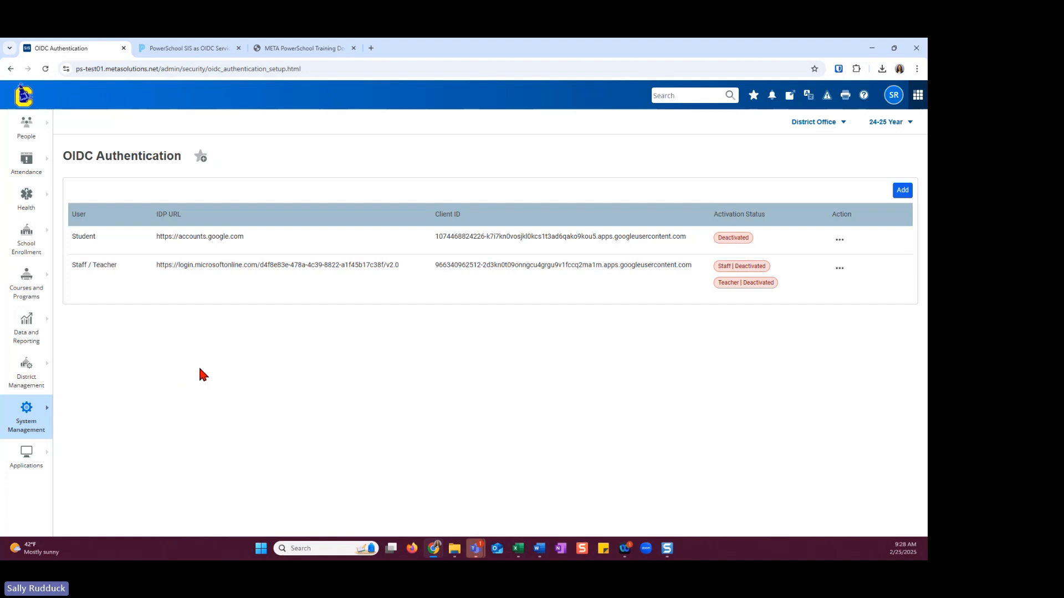
Open the Staff / Teacher OIDC entry for editing, review its Staff and Teacher enable options, and cancel without changes
click(840, 268)
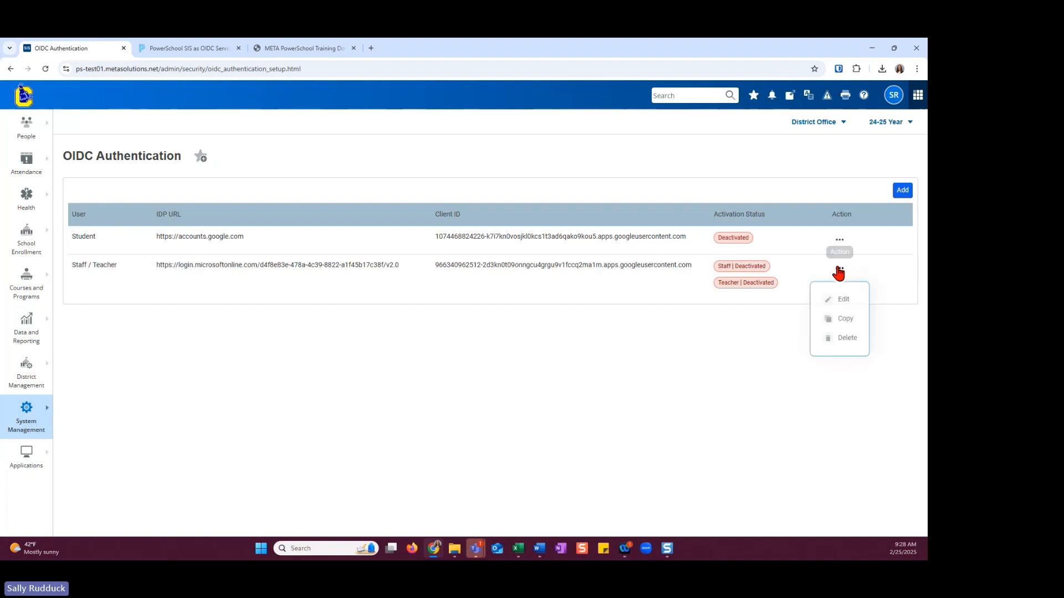
click(843, 299)
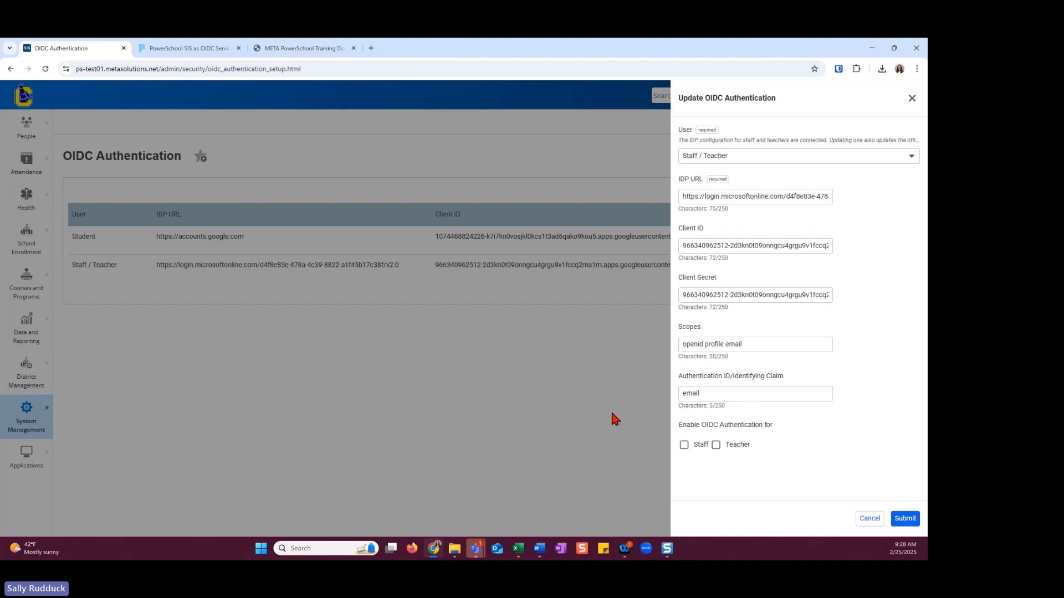
click(868, 518)
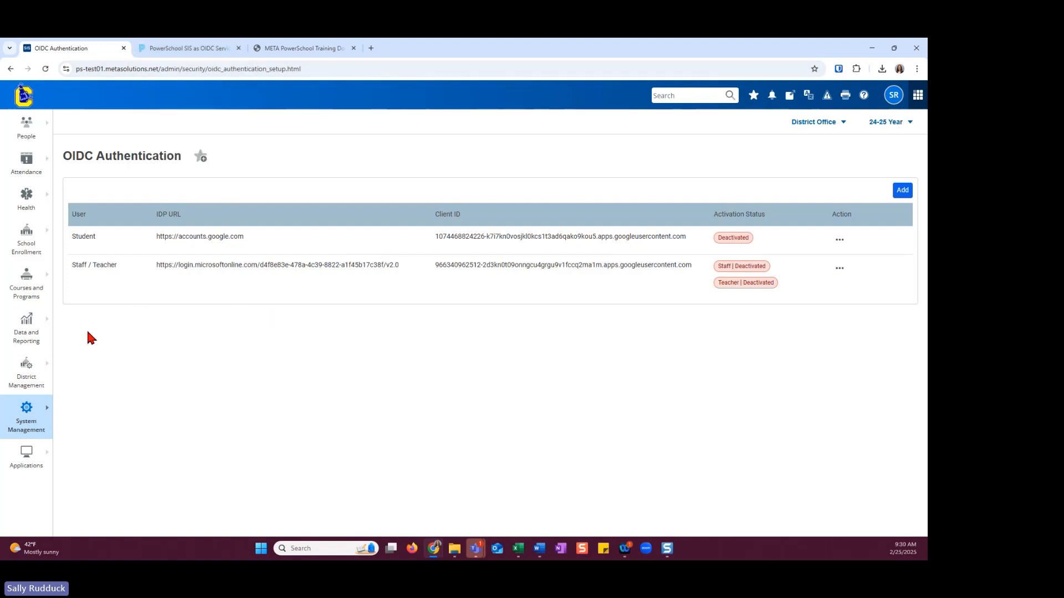
Open the Data Export Manager from the data and reporting export tools
click(36, 337)
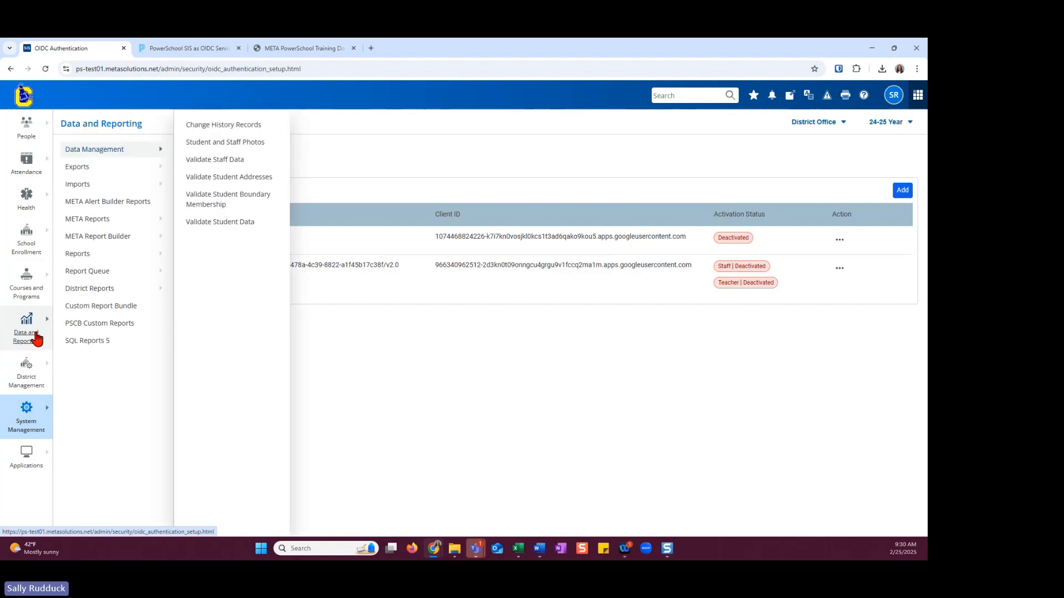
click(81, 171)
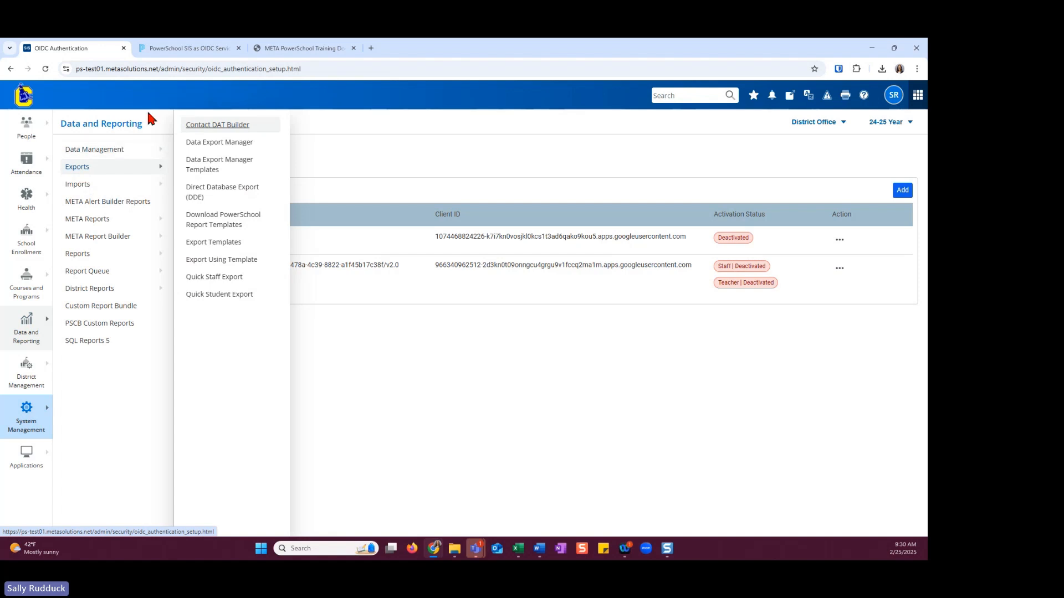
click(210, 142)
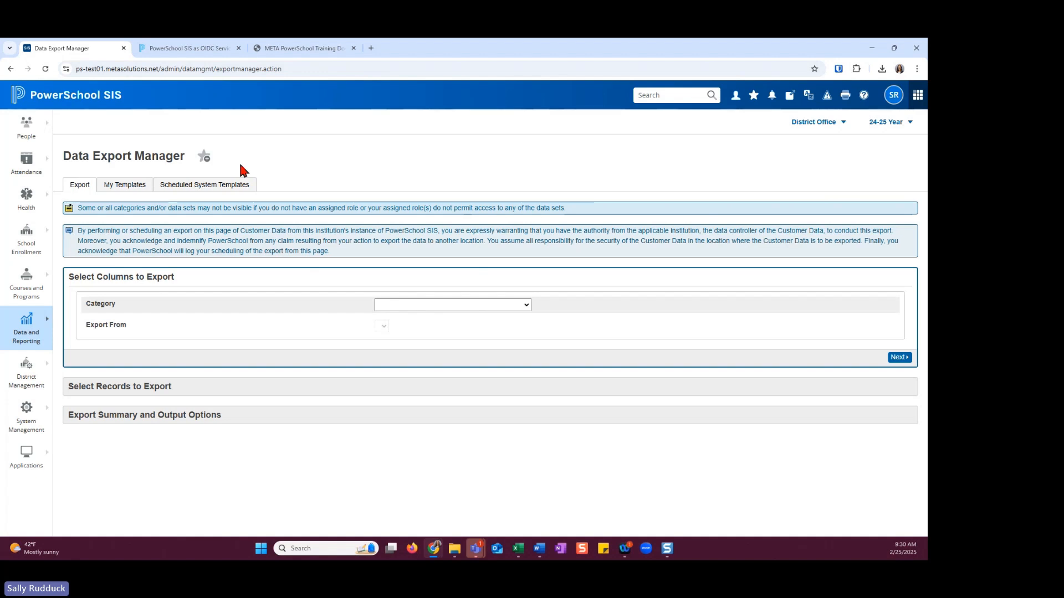
Set the export category to PowerSchool Data Sets and the export source to SSO Student Mapping
click(527, 304)
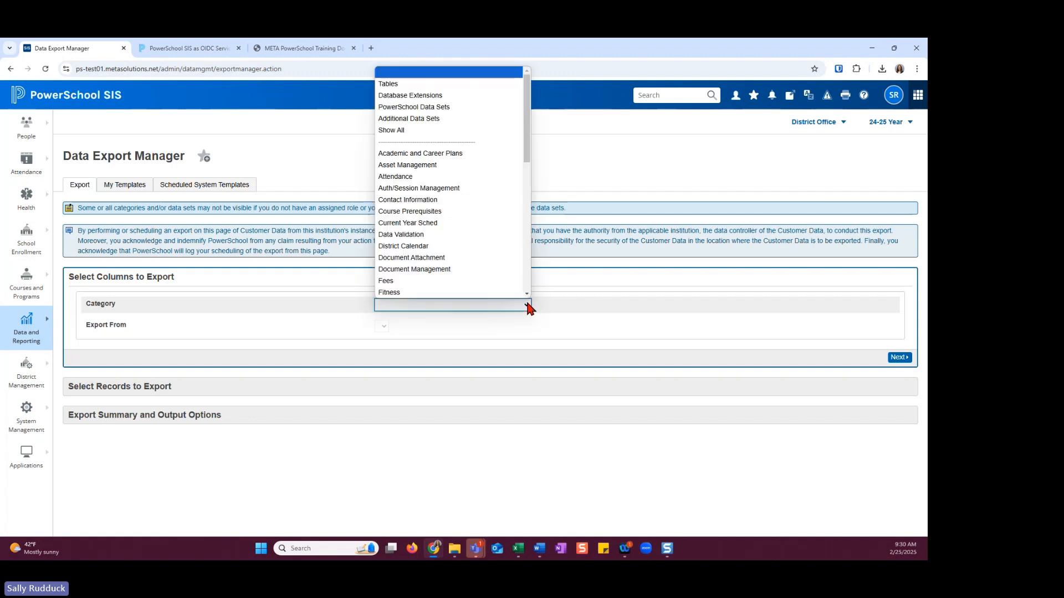
click(432, 108)
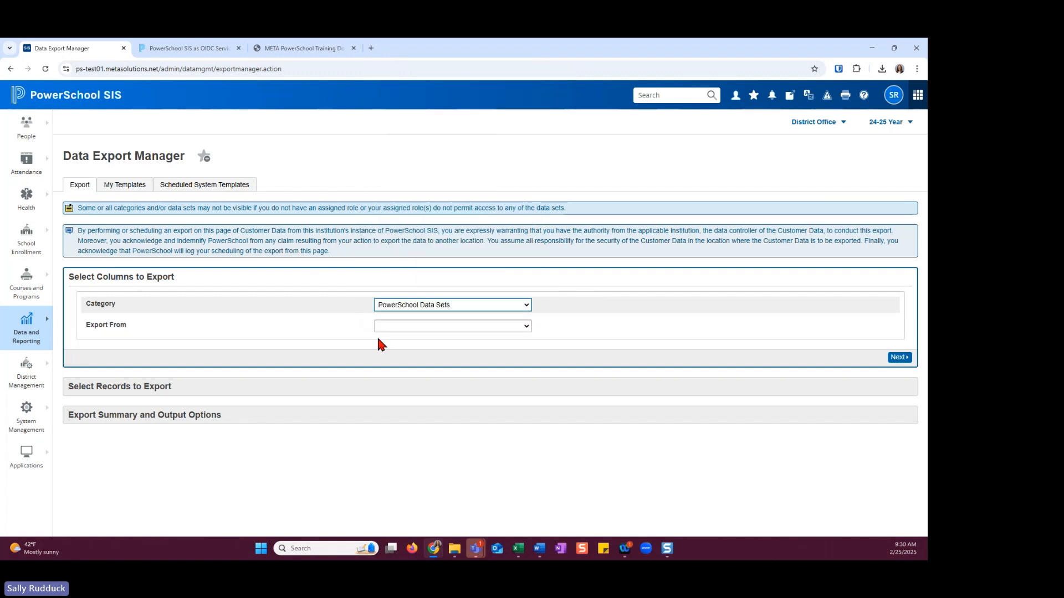
click(518, 334)
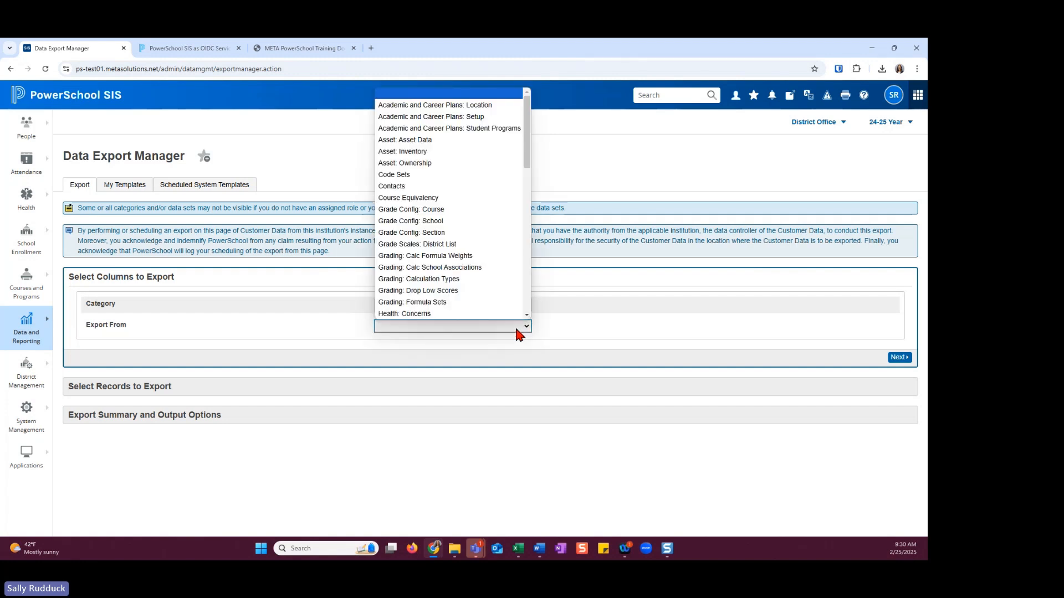
key(s)
key(s)
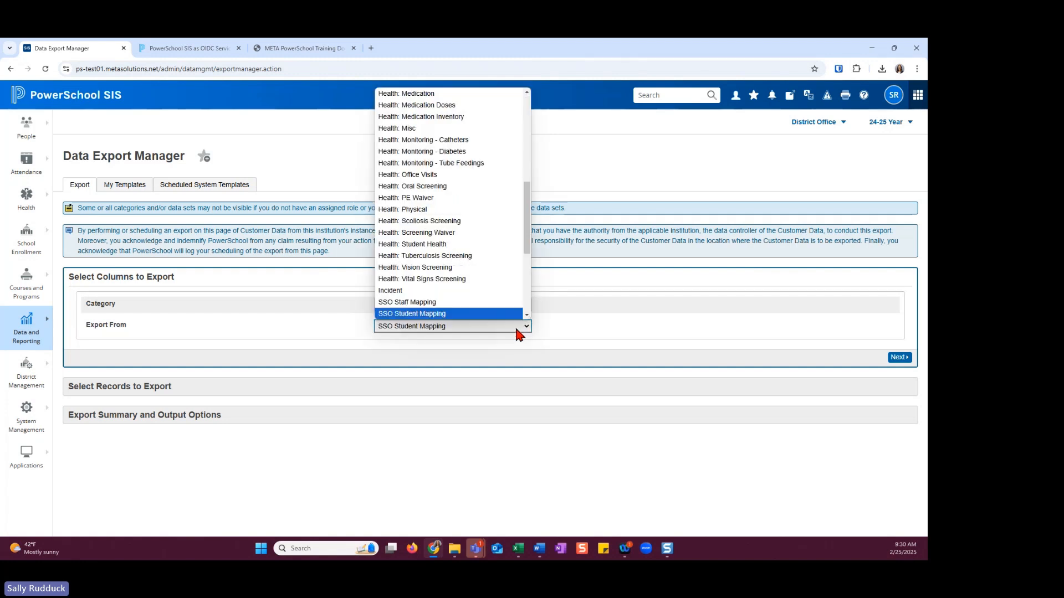
click(439, 314)
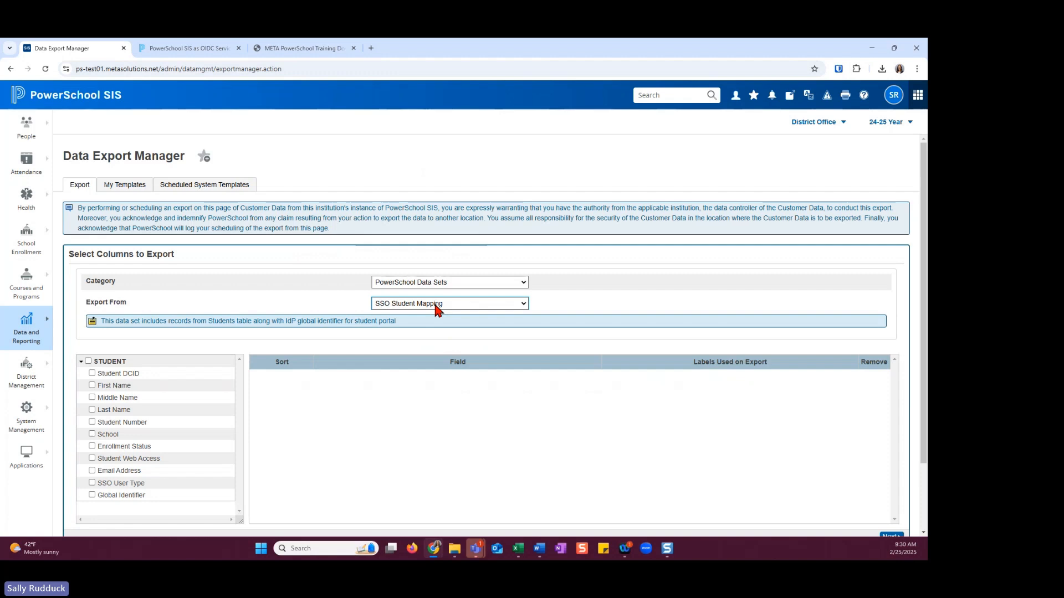
Include all STUDENT columns, keep the default filters and output options, and export the data as sso_student_mapping_export.txt
click(89, 361)
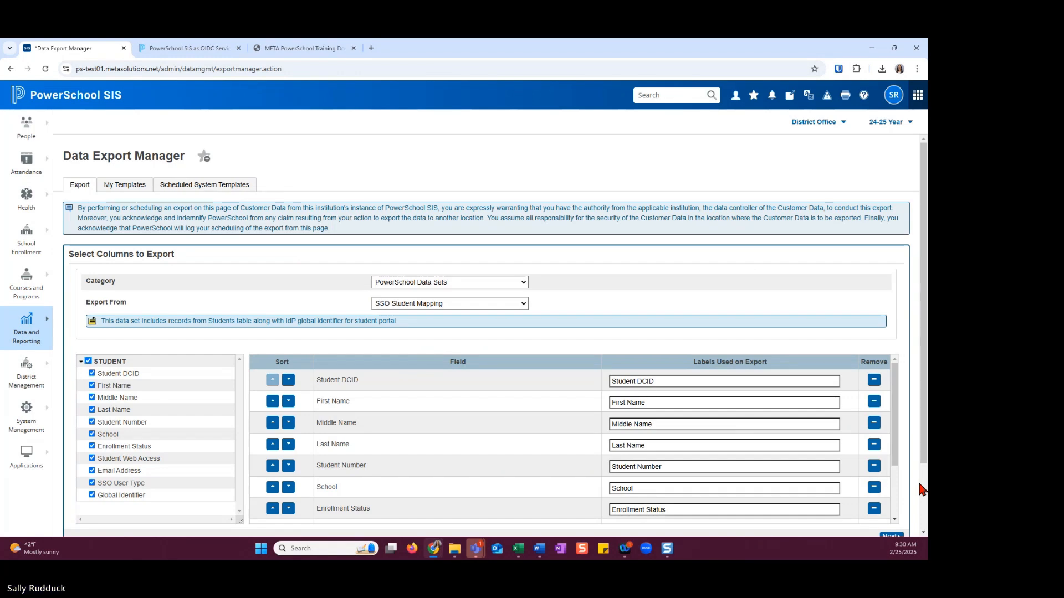
scroll(920, 490, down, 1)
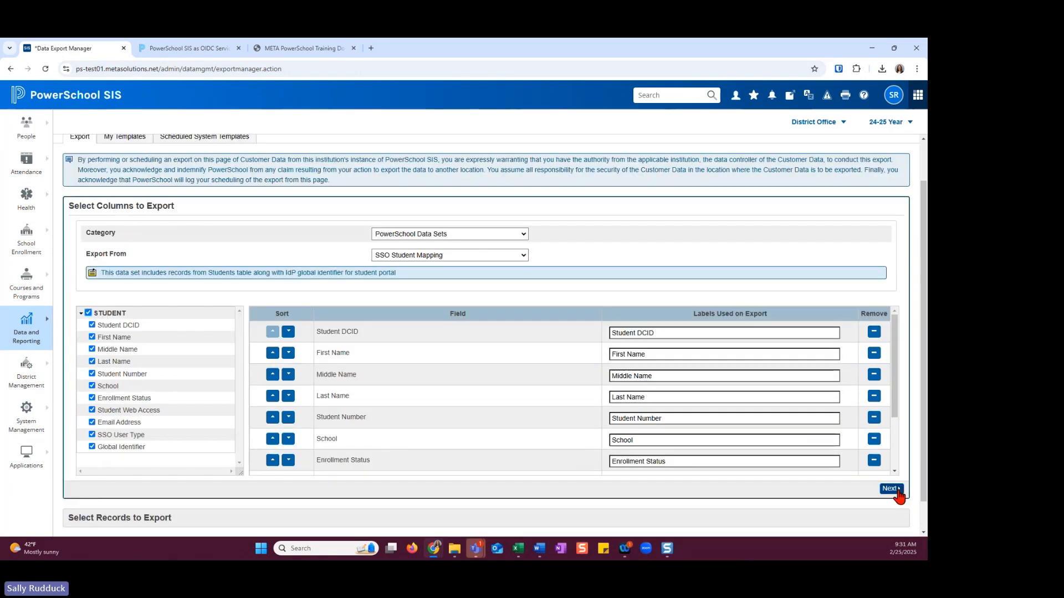
click(895, 490)
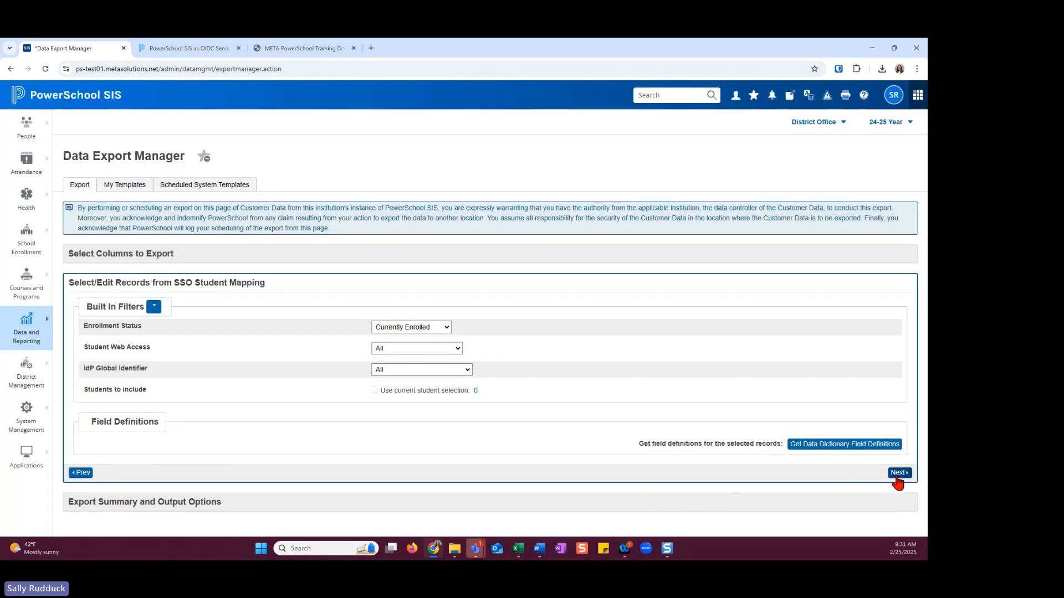
click(897, 474)
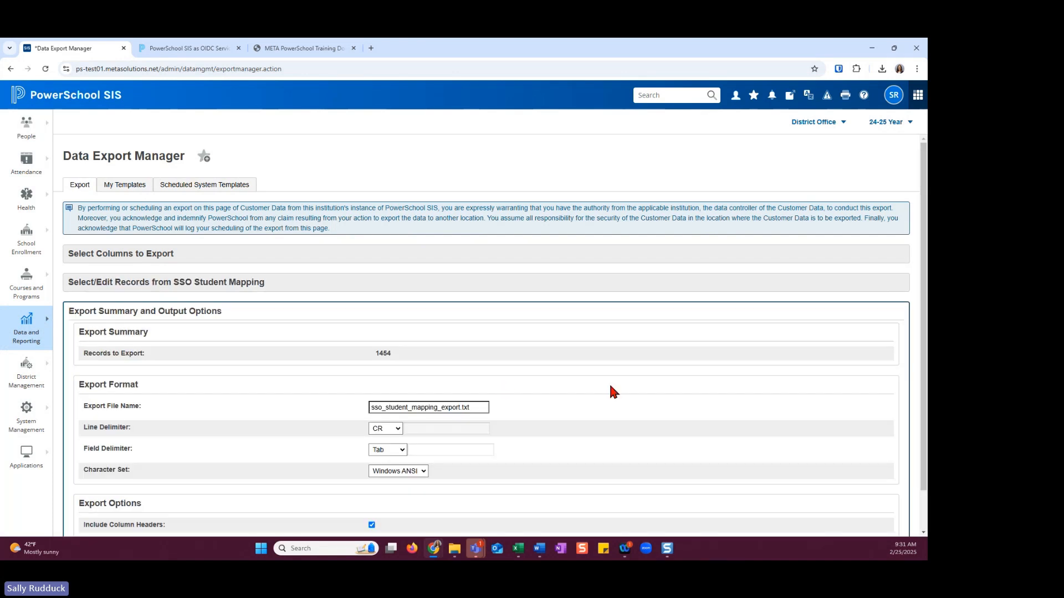
scroll(613, 391, down, 1)
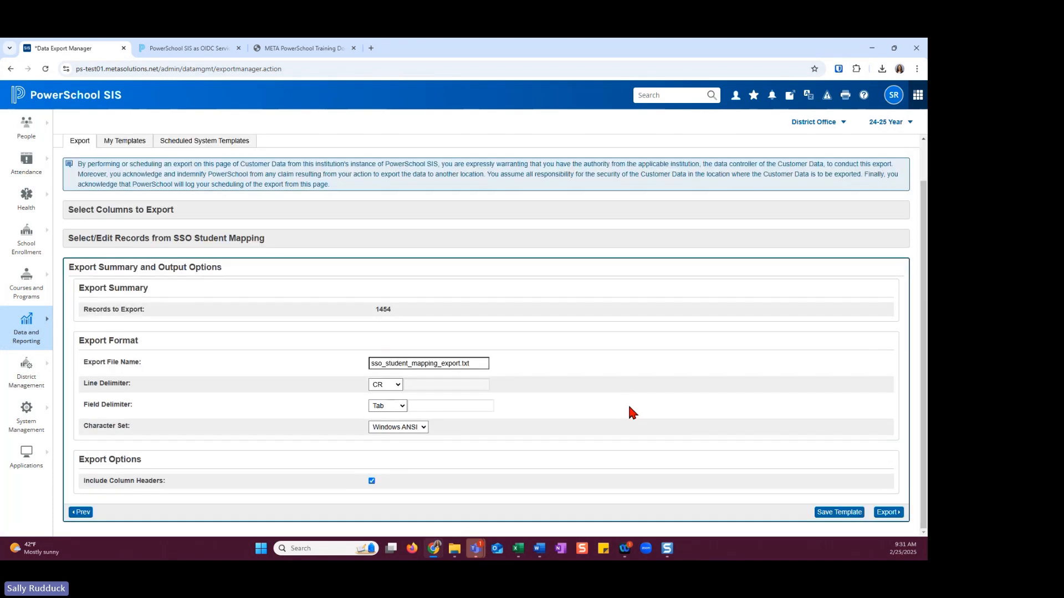
click(888, 513)
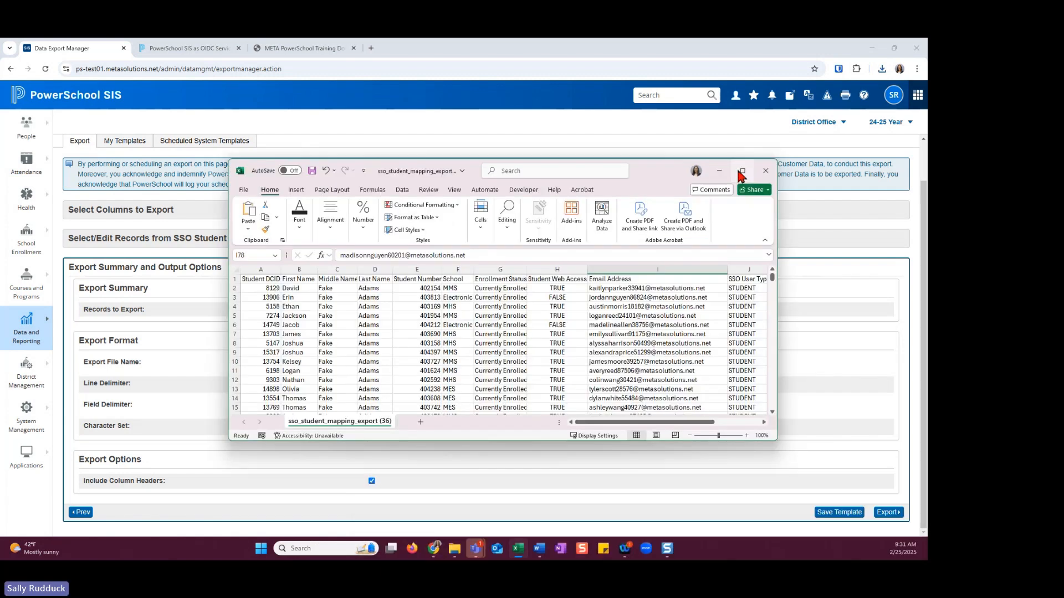
Maximize the exported student mapping workbook in Excel and copy the Email Address entries from cell I2 downward
click(742, 172)
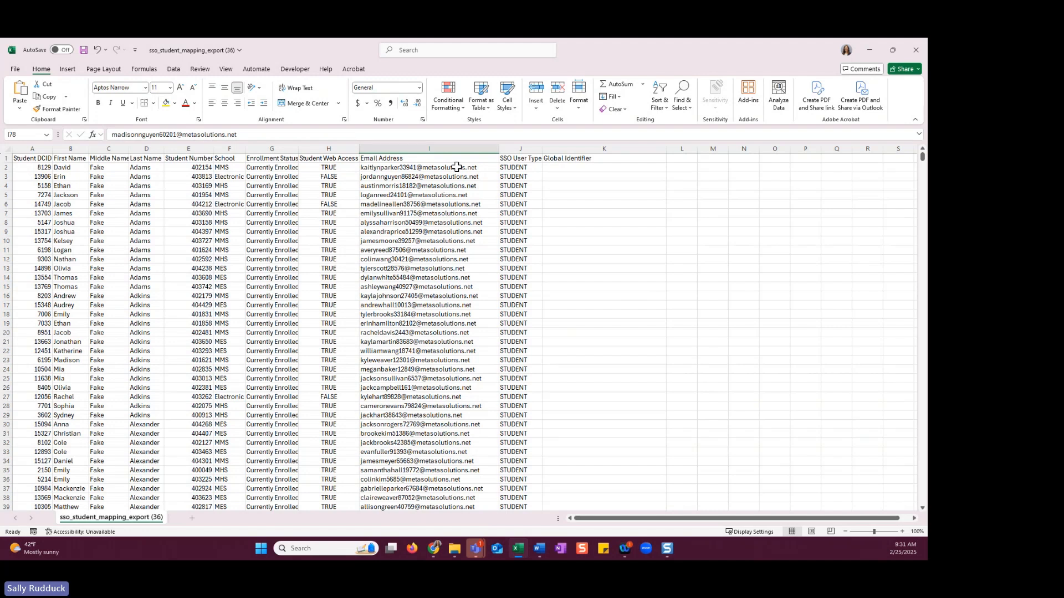
drag(456, 167, 467, 482)
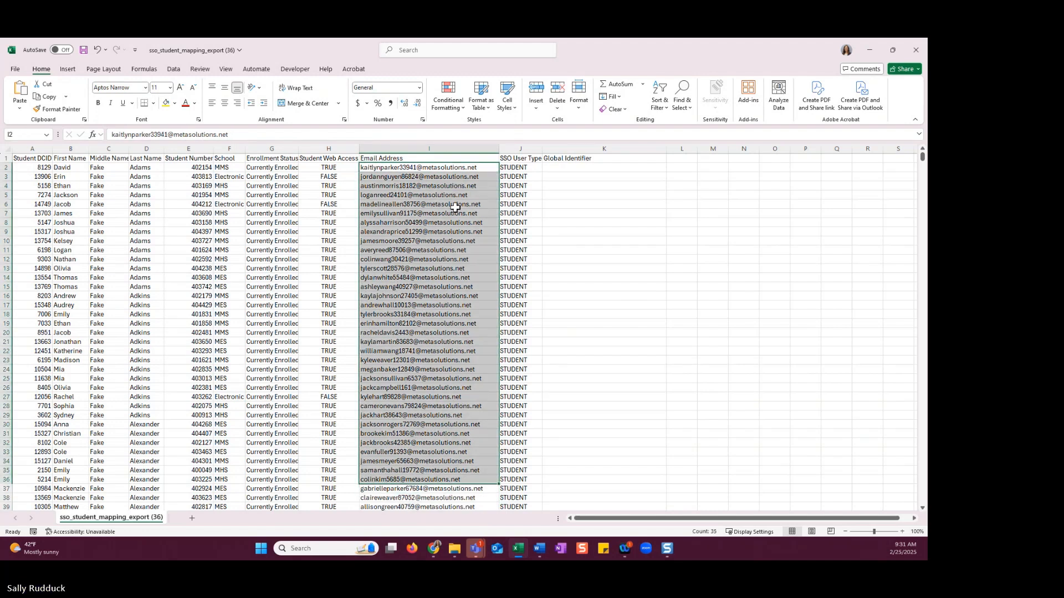
click(451, 159)
click(460, 168)
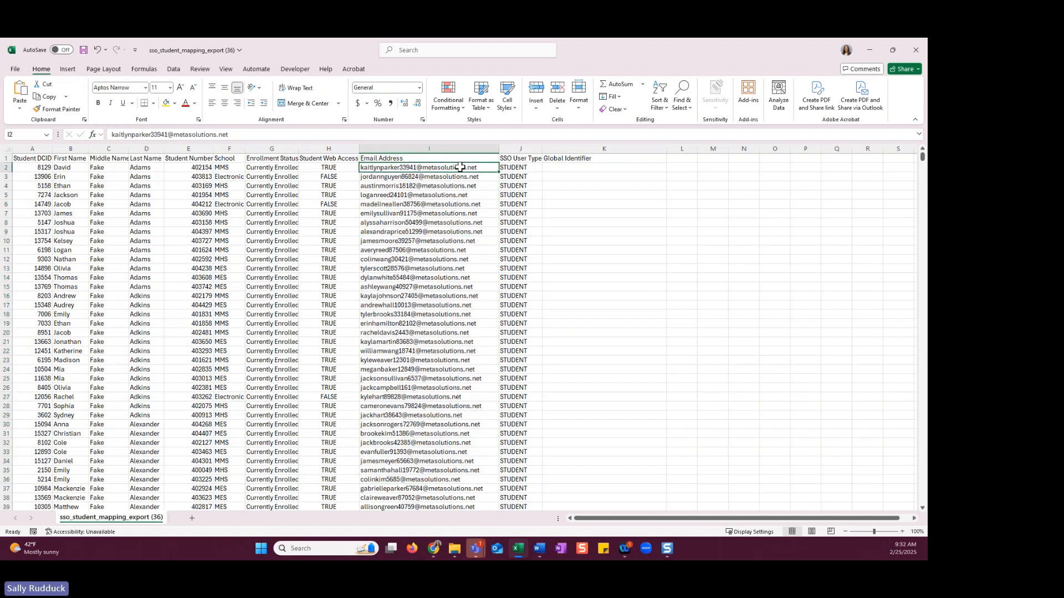
key(ctrl+shift+Down)
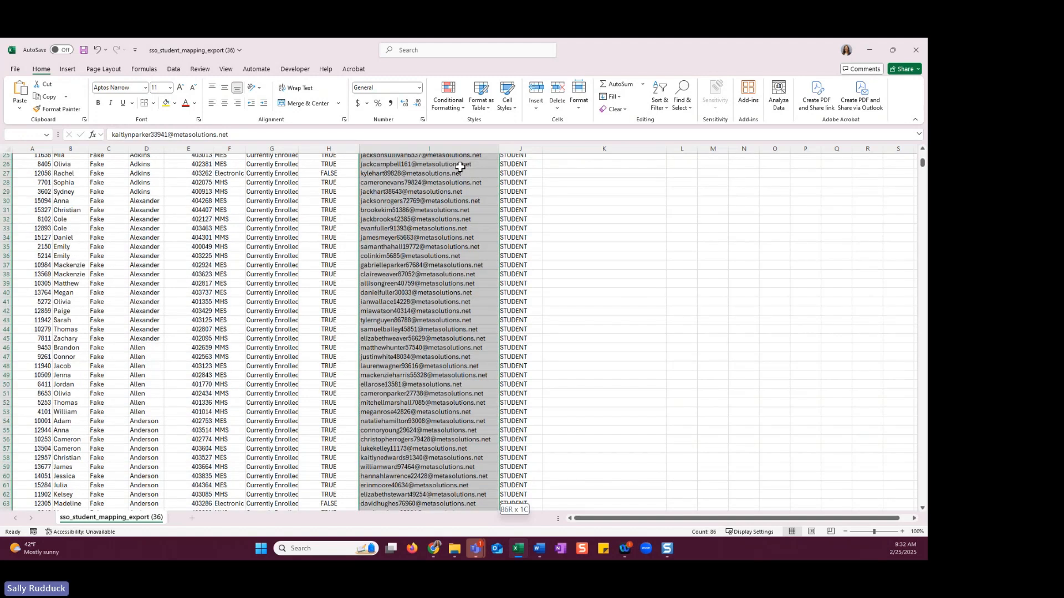
key(ctrl+c)
scroll(632, 297, up, 6)
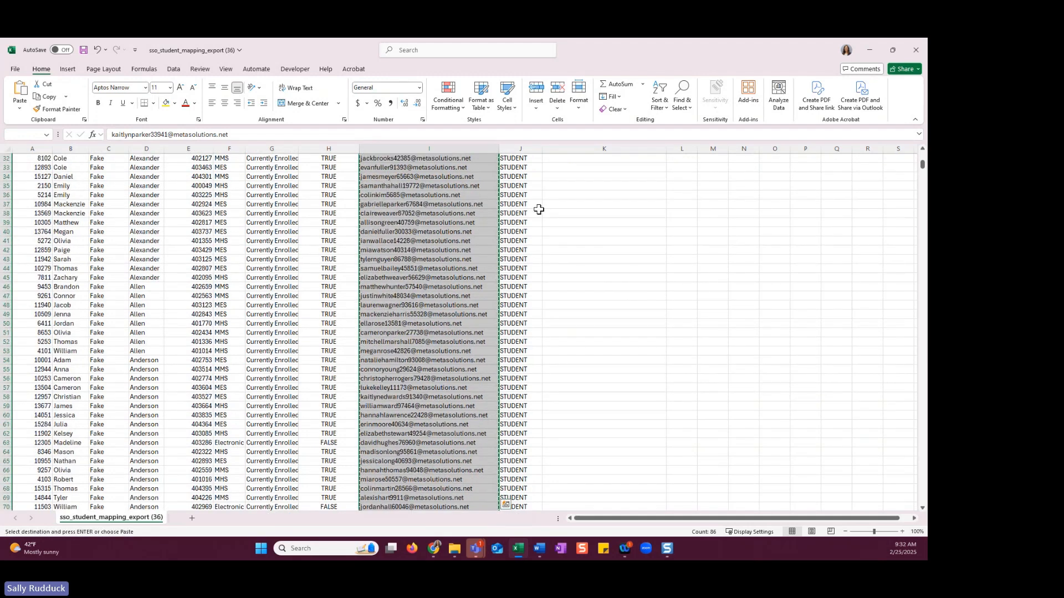
Paste the copied email addresses into the Global Identifier column starting at cell K2
click(538, 210)
key(ctrl+Up)
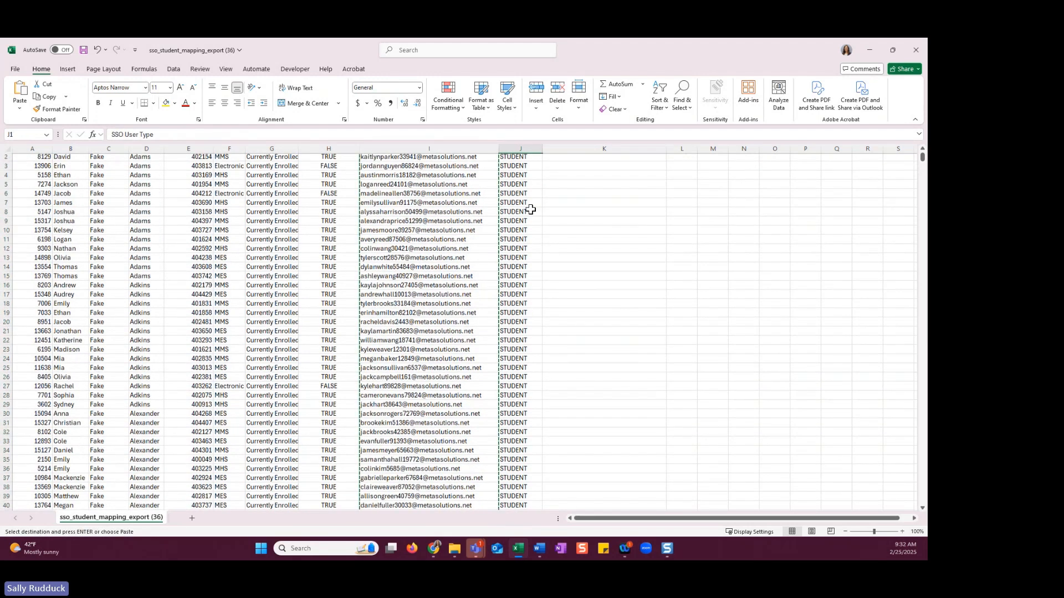
key(Right)
key(Down)
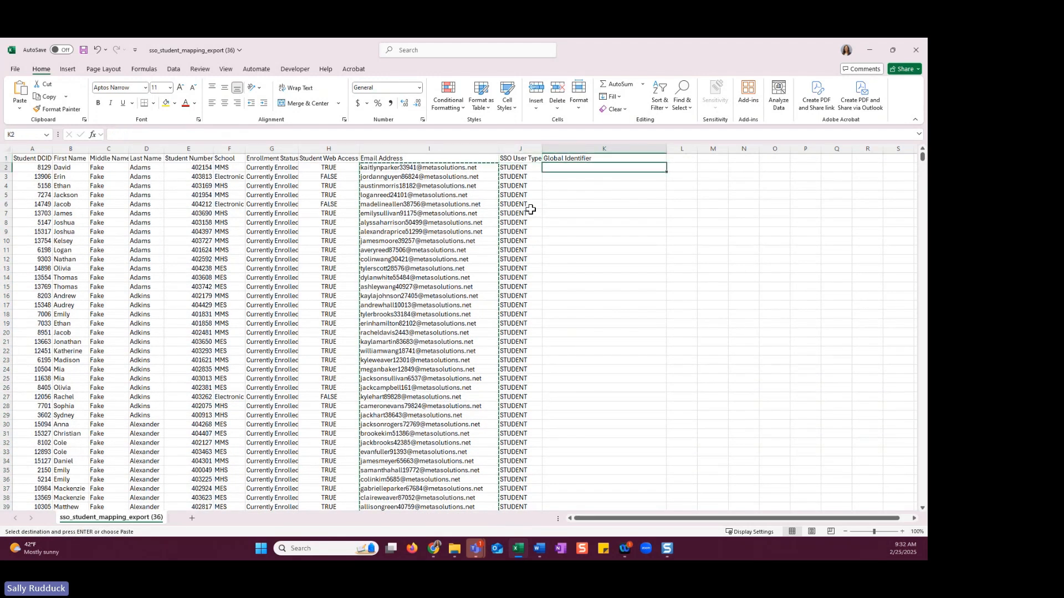
click(557, 157)
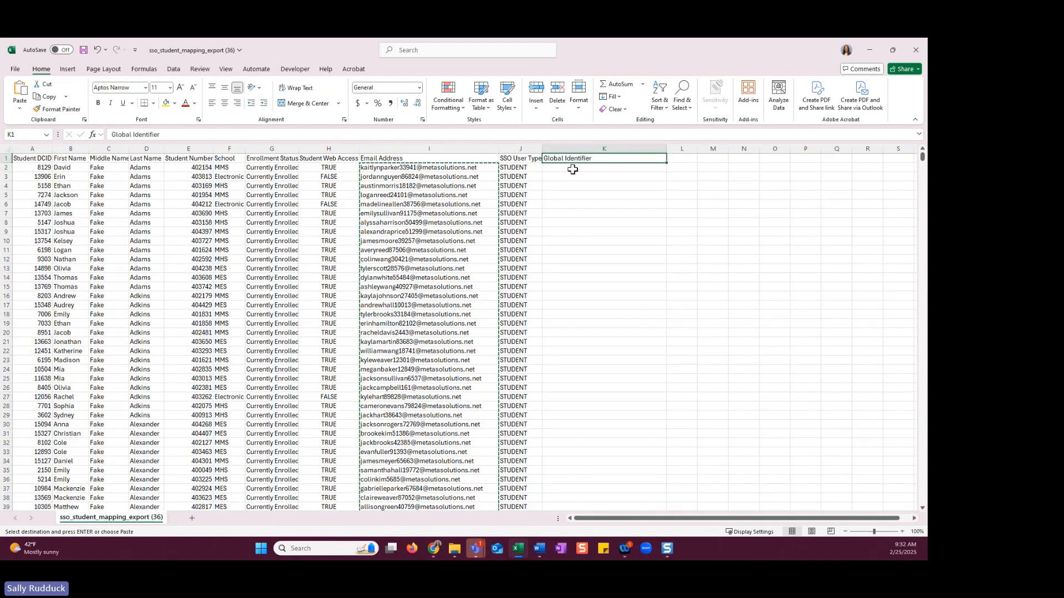
click(572, 169)
key(ctrl+v)
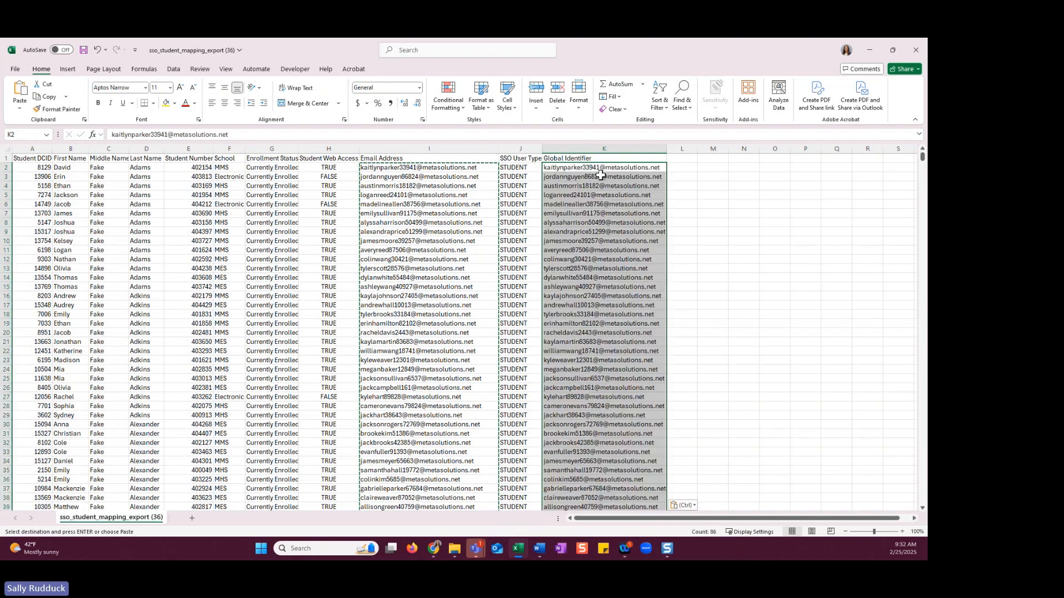
click(583, 195)
click(450, 204)
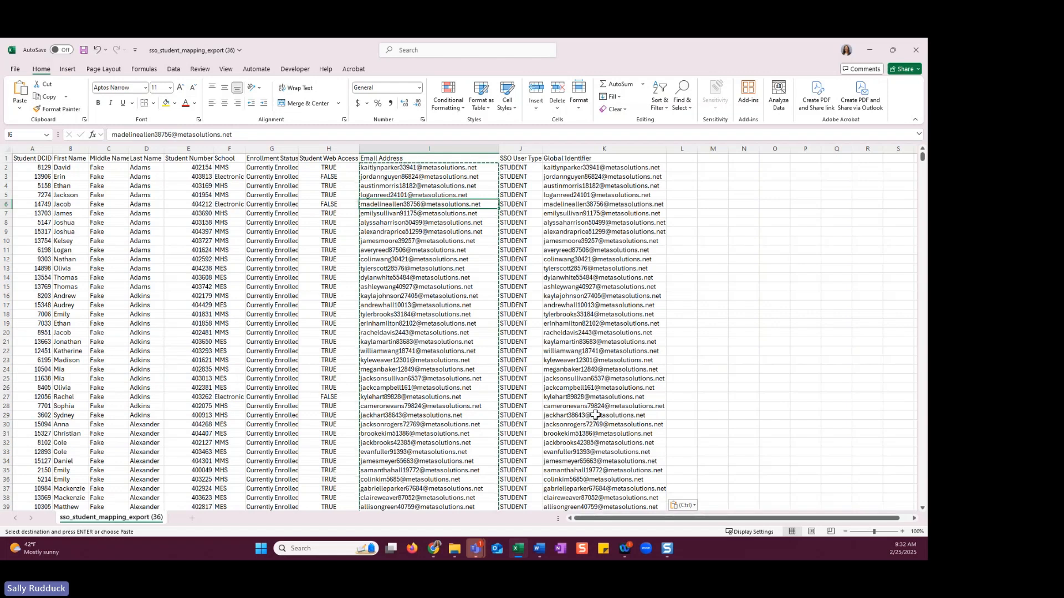
click(574, 159)
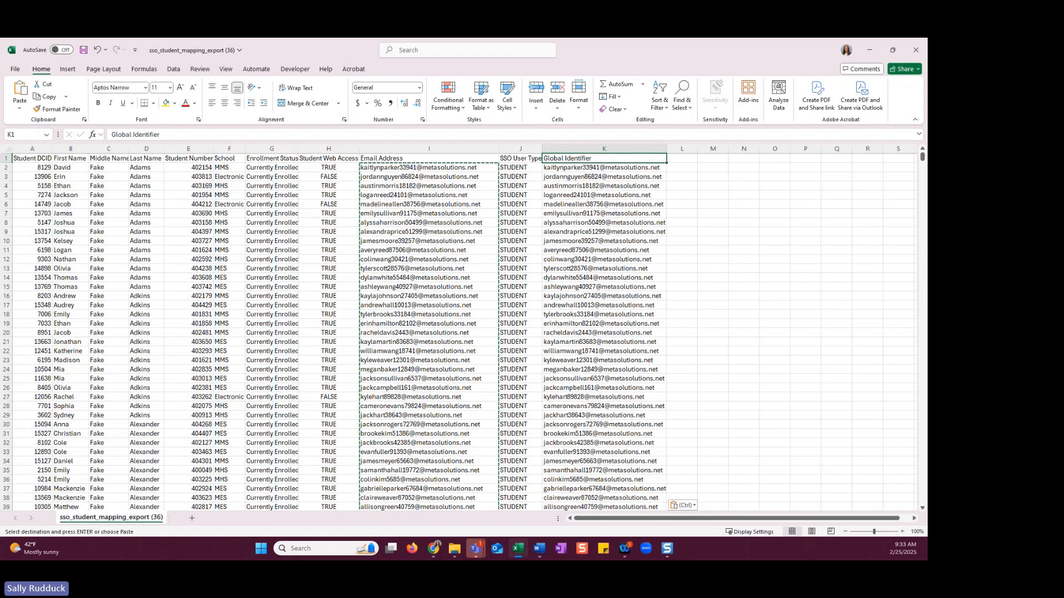
Switch to the OIDC reference guide in Word and review its import instructions and important notes on enabling the Staff user type
key(super+d)
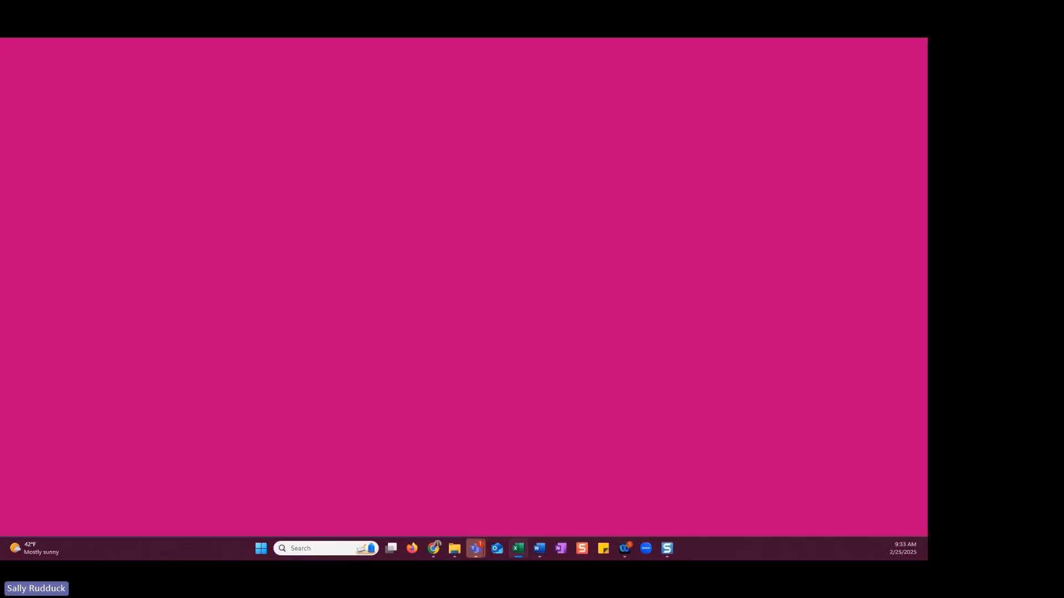
click(539, 549)
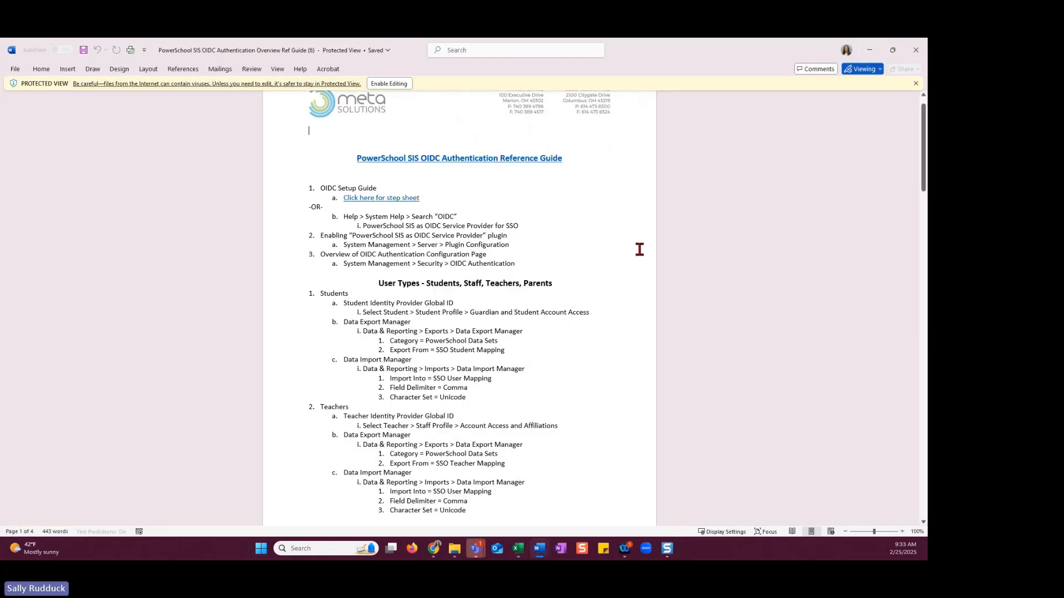
scroll(454, 298, down, 1)
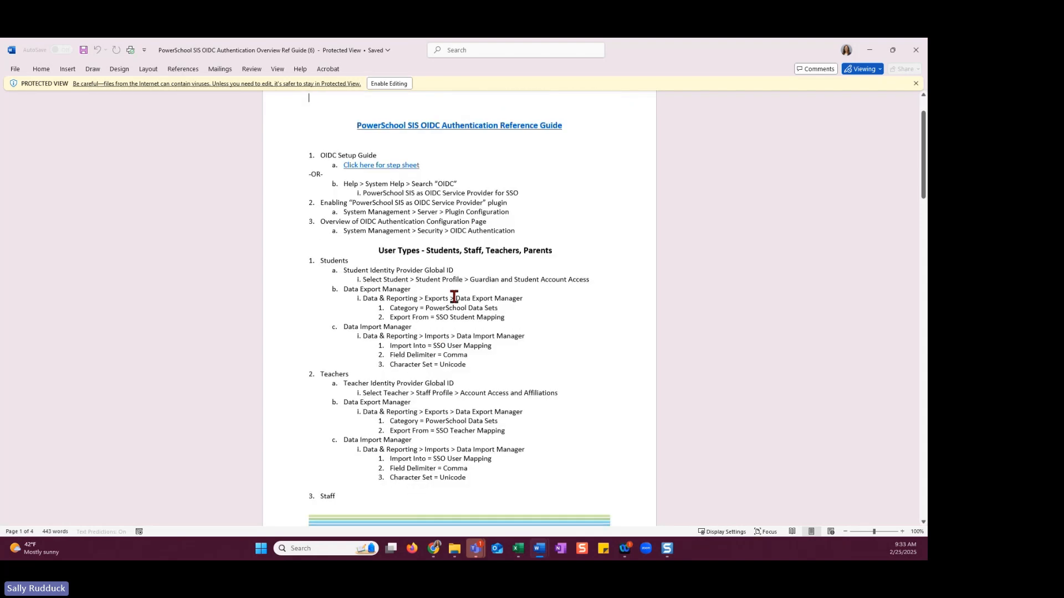
scroll(455, 297, down, 12)
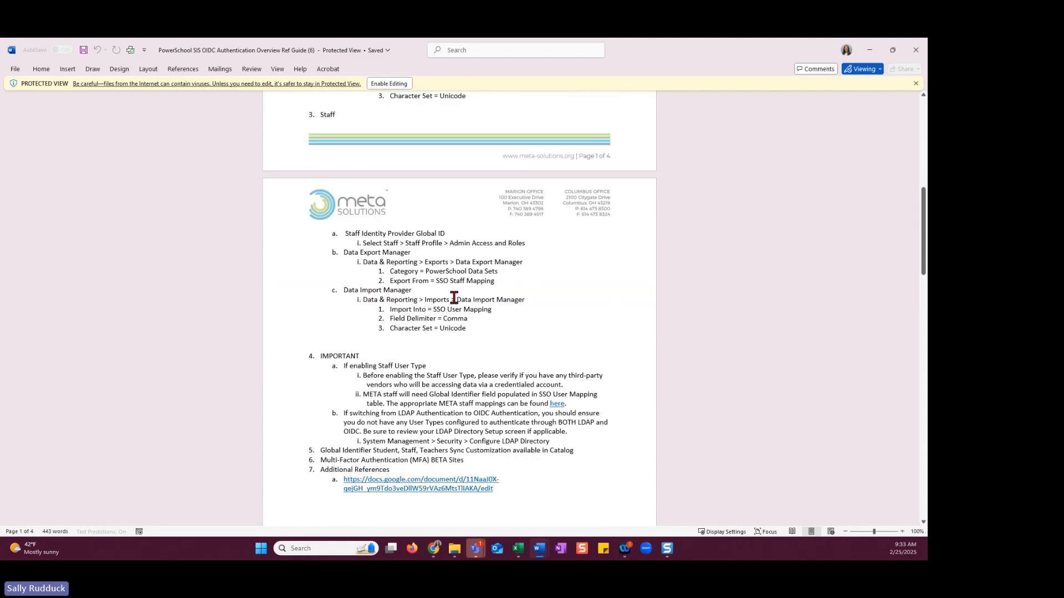
scroll(455, 298, down, 2)
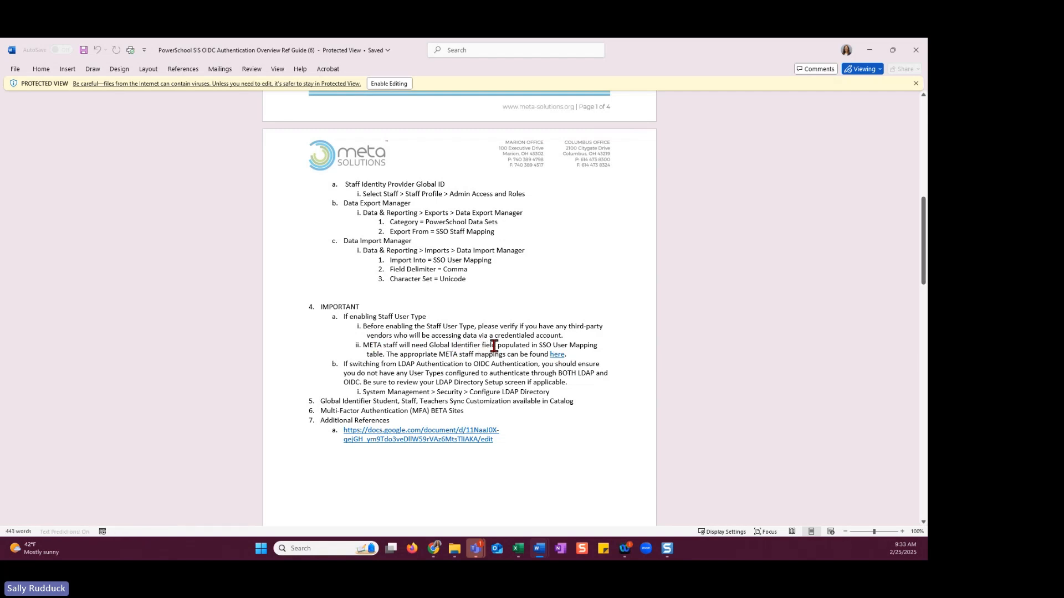
Open the linked META staff mappings workbook from the guide, skipping link verification, and select its User DCID column
ctrl+click(558, 354)
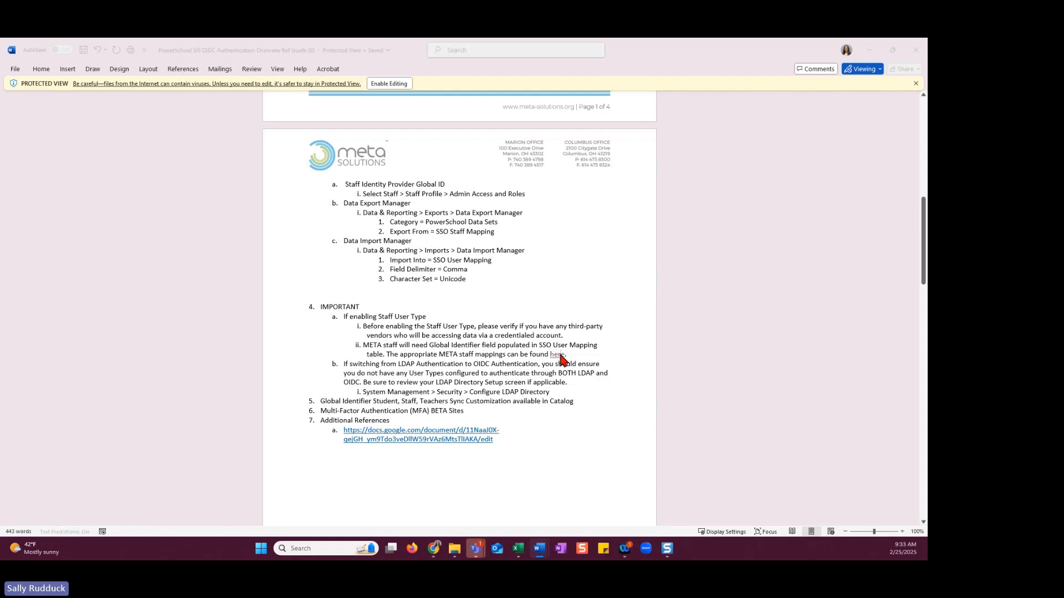
click(490, 342)
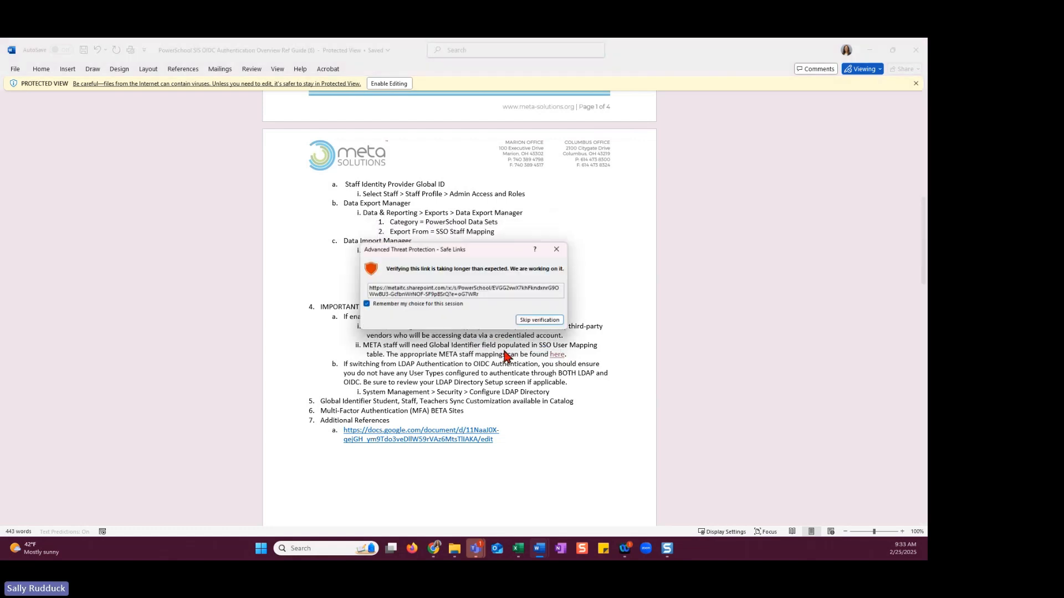
click(554, 319)
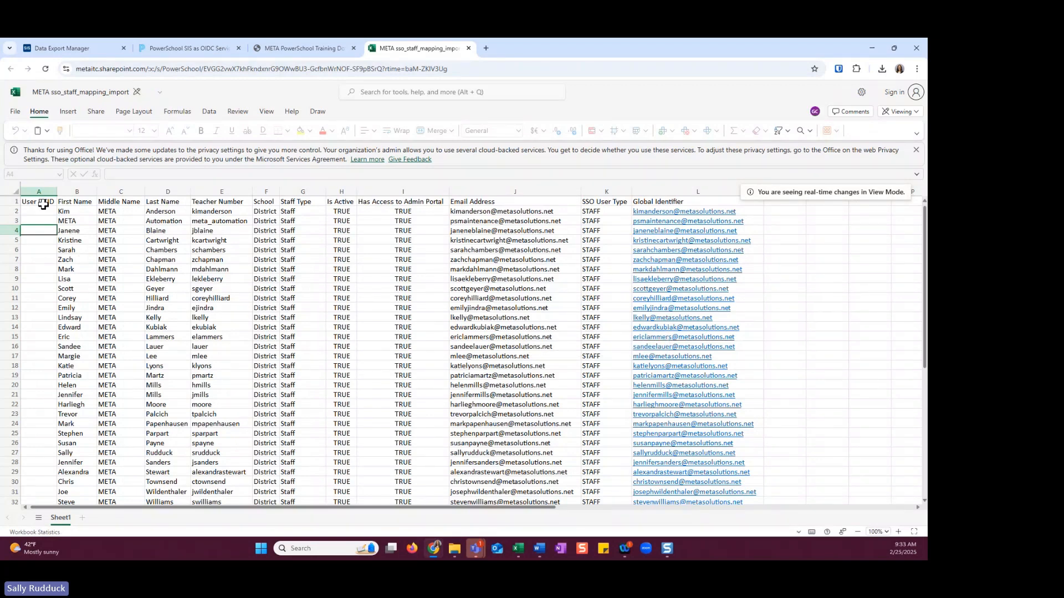
click(39, 192)
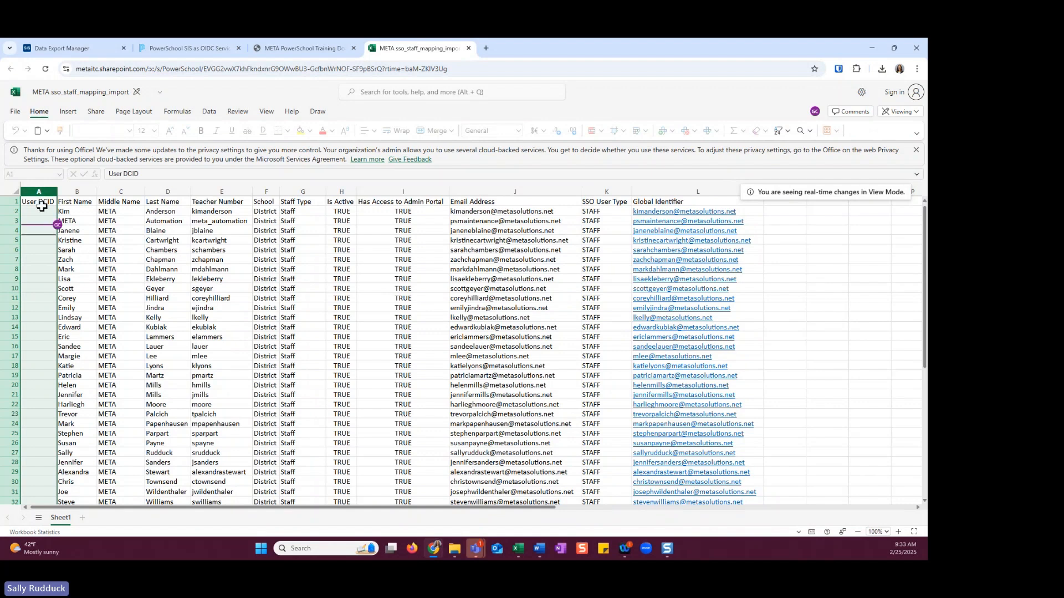
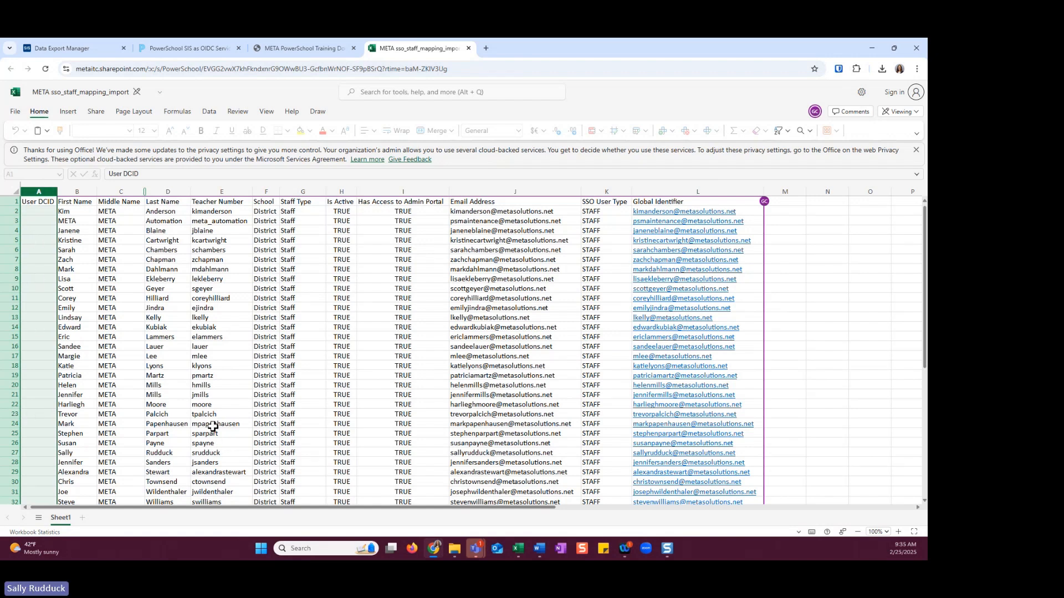
Check the Global Identifier column in the student mapping workbook in Excel, then put the workbook away to return to PowerSchool SIS
click(83, 49)
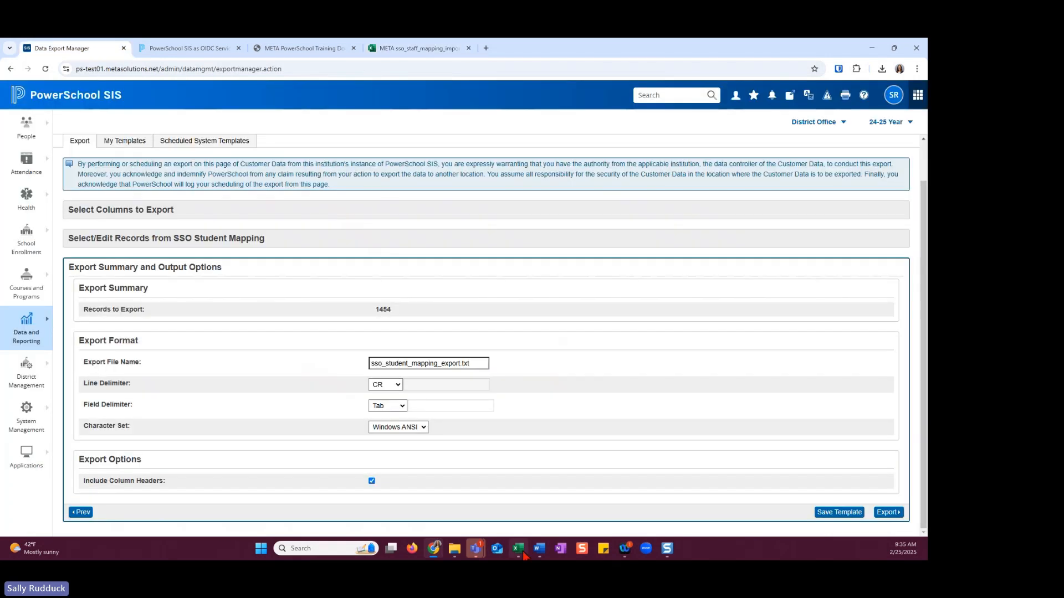
mouse_move(523, 553)
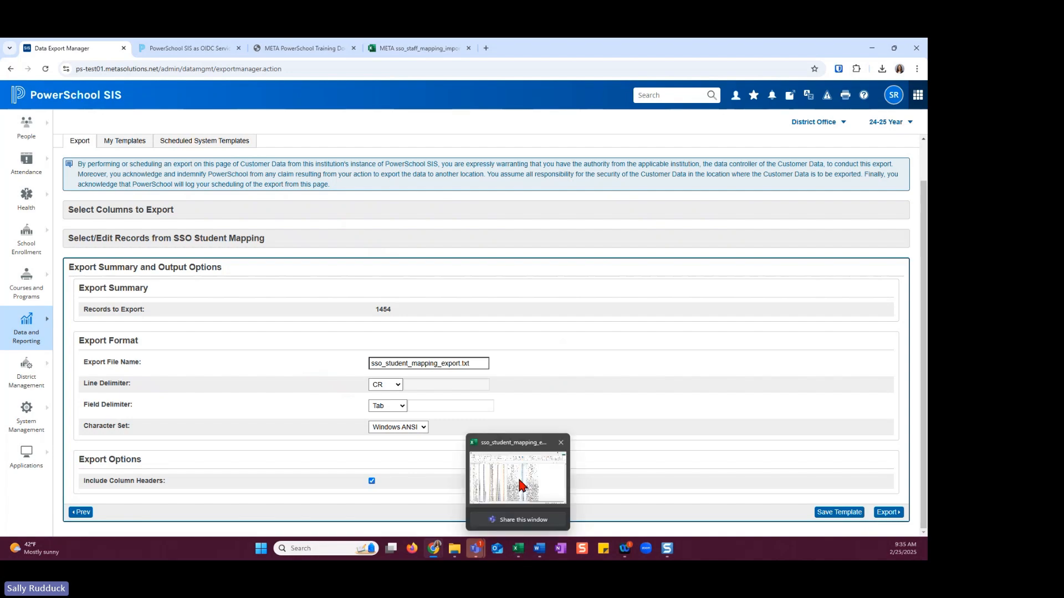
click(521, 486)
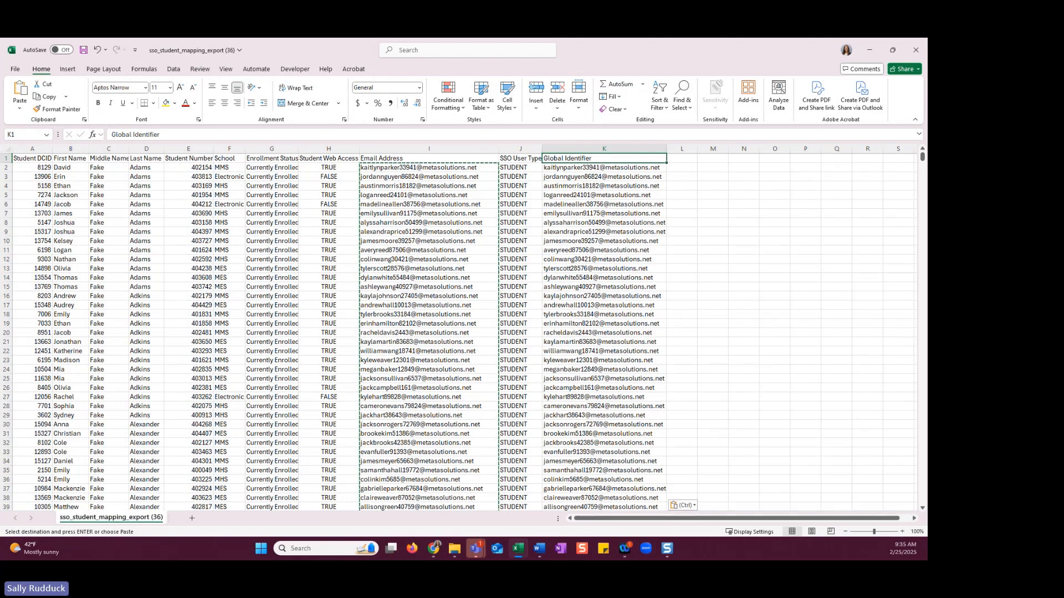
click(911, 55)
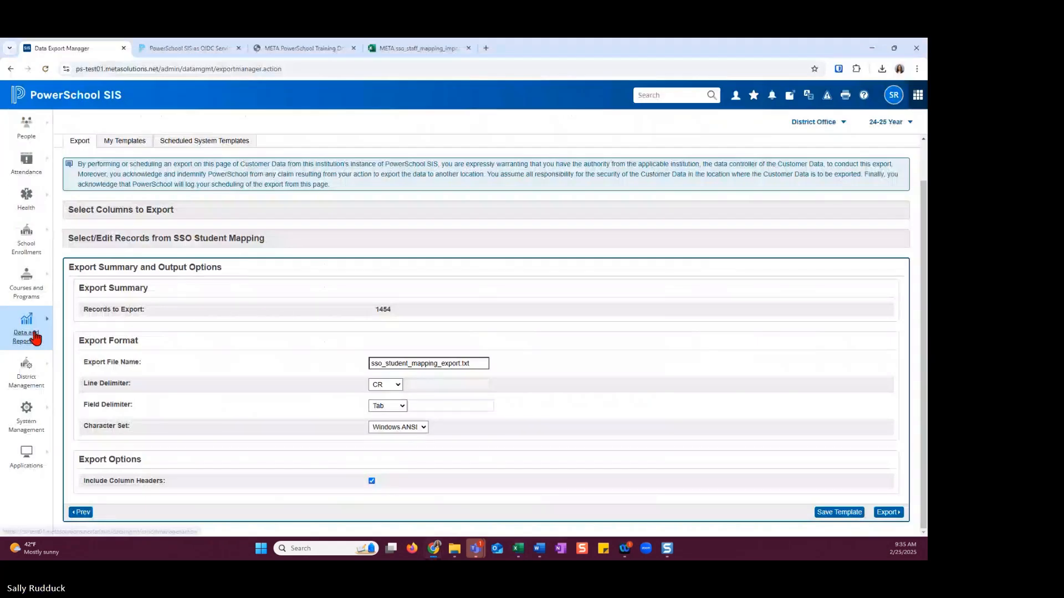
Open the Data Import Manager and choose SSO User Mapping as the import target
mouse_move(32, 324)
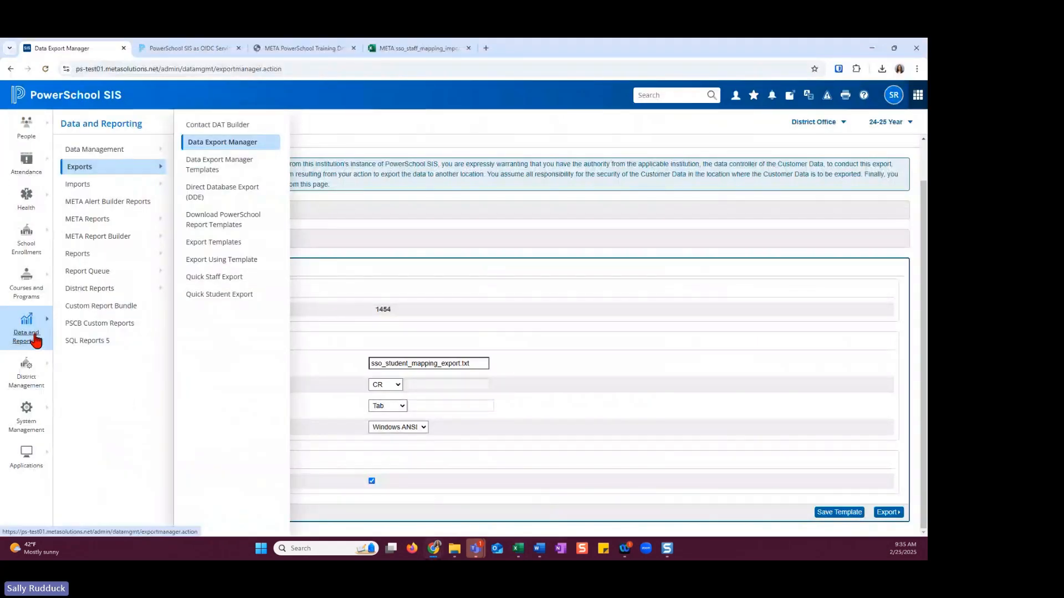
mouse_move(81, 191)
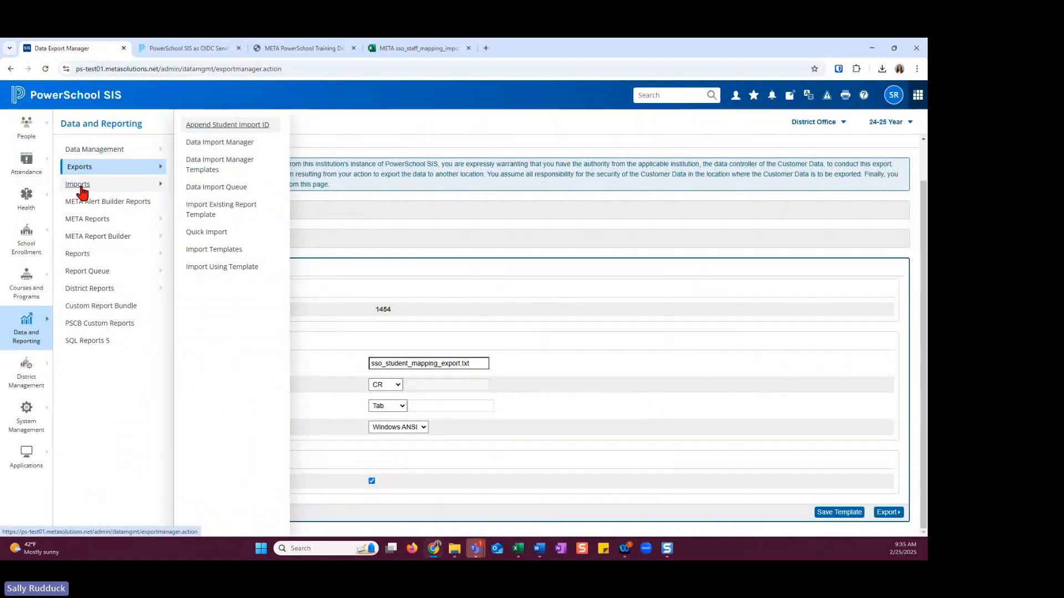
click(205, 145)
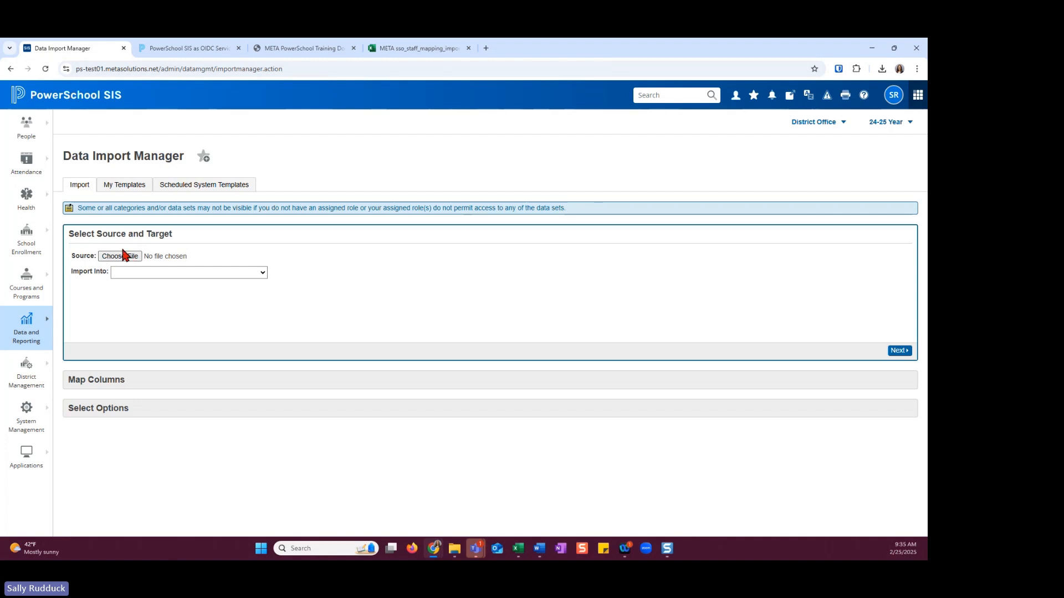
click(251, 273)
text(sso)
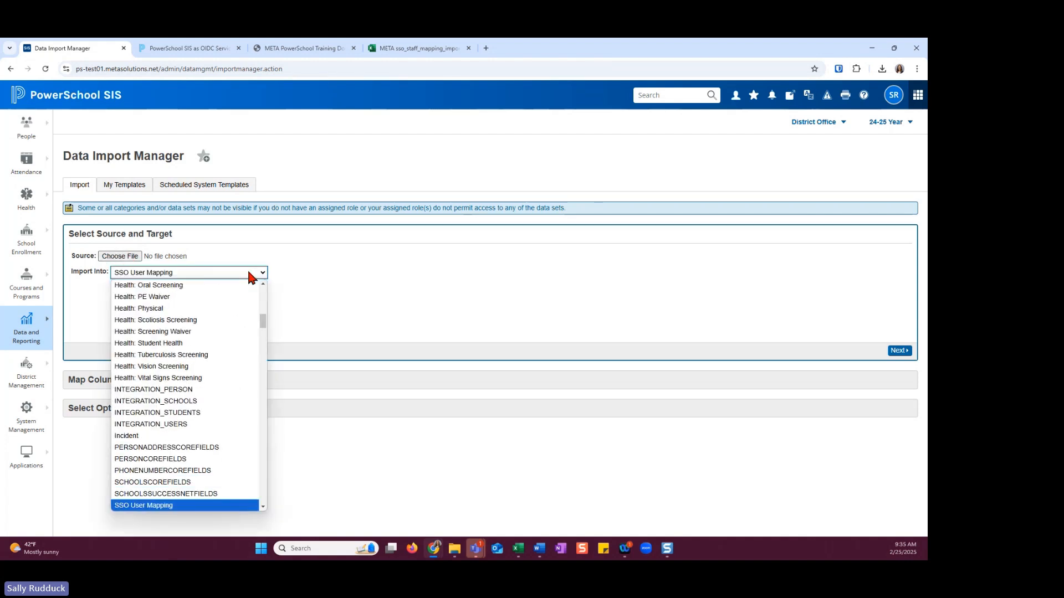
click(220, 507)
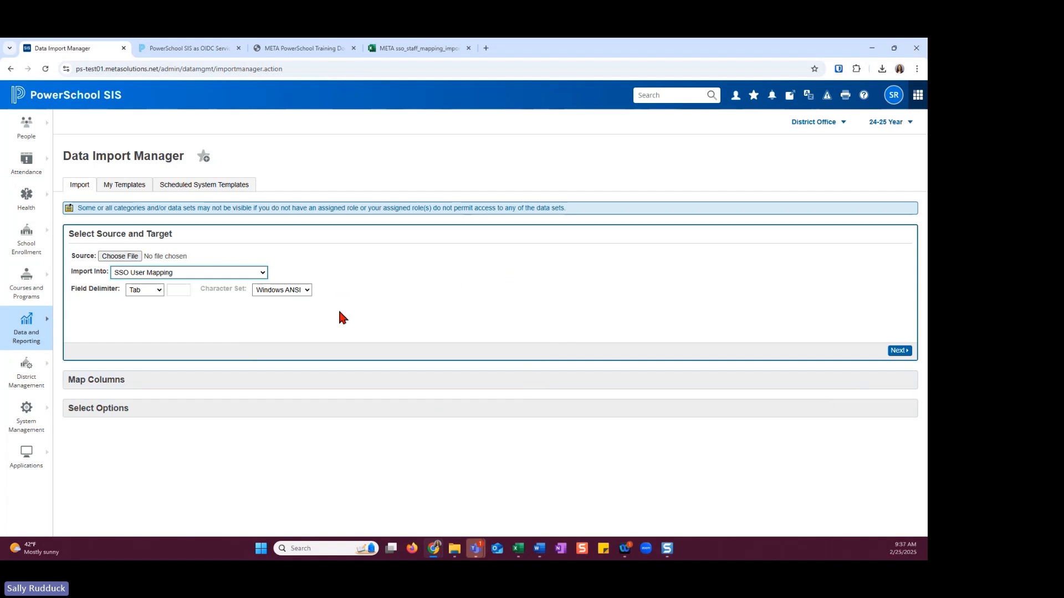
Open the OIDC Authentication page in the system security settings
click(30, 421)
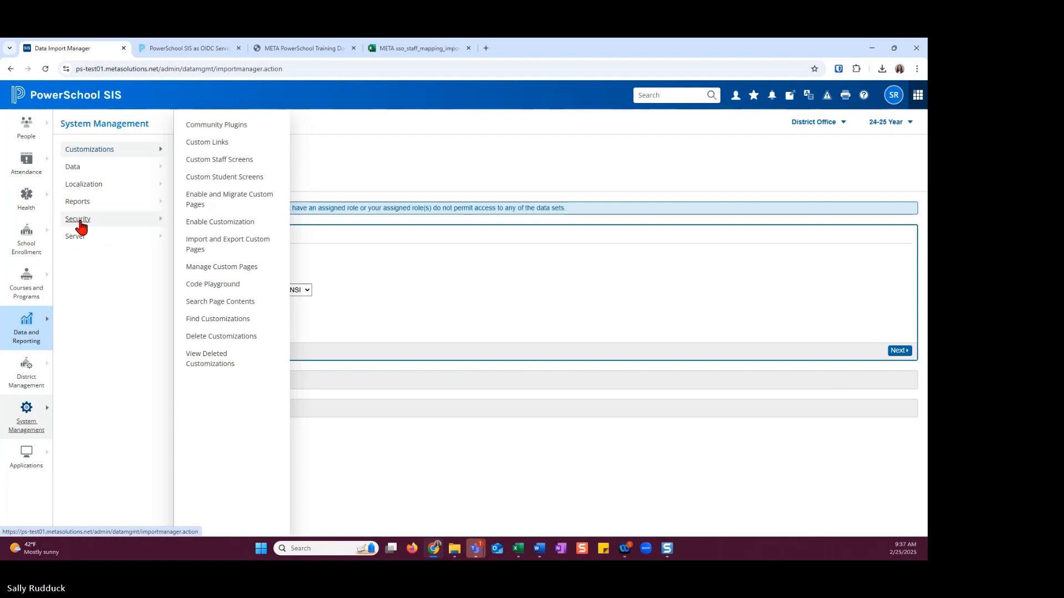
click(80, 221)
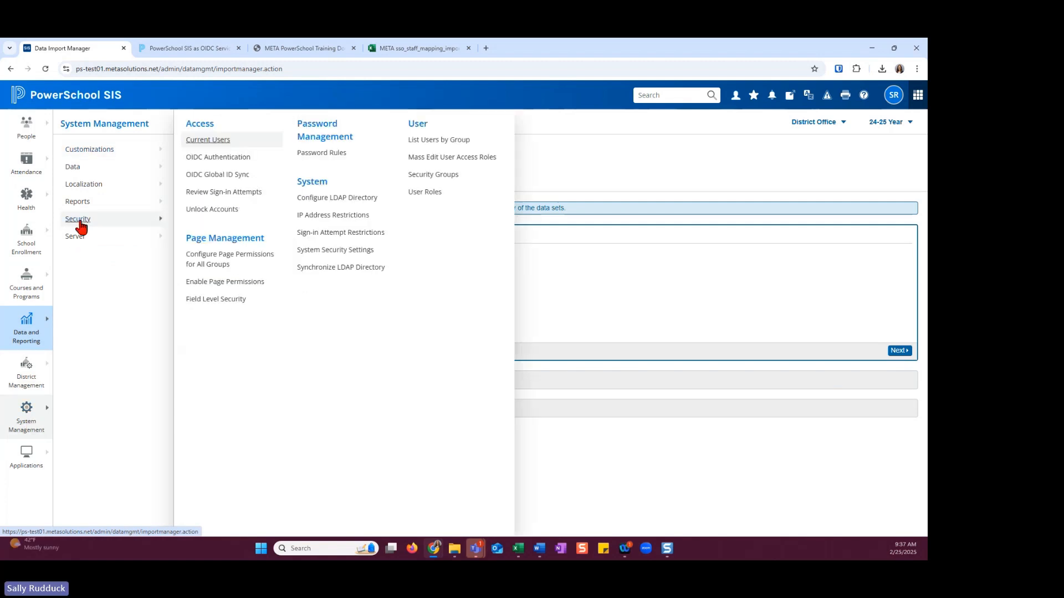
click(209, 159)
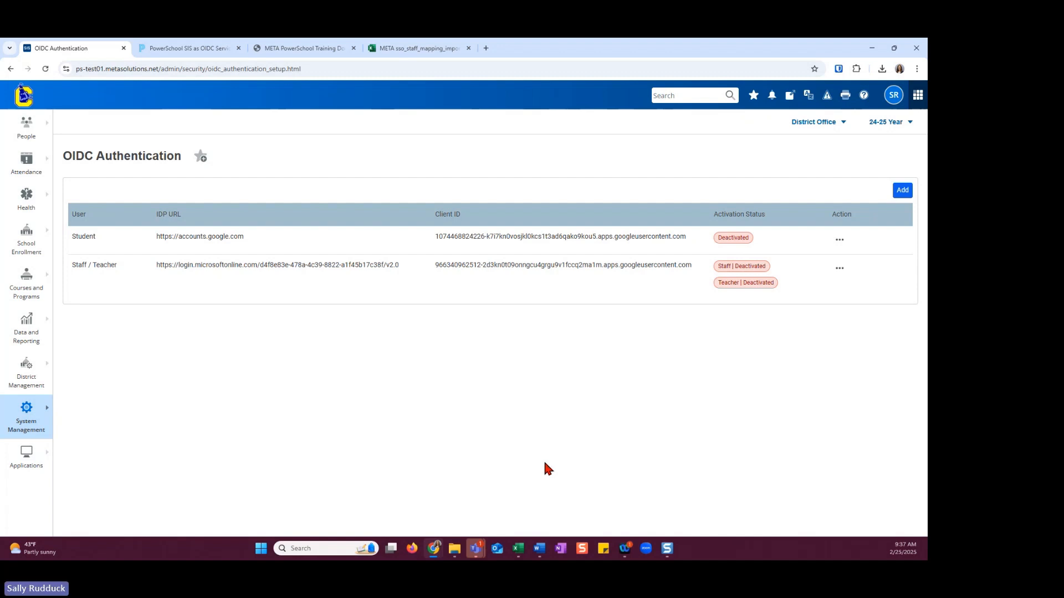
Open the Start Page in a new tab, list the grade 12 students, and view the first student's Guardian and Student Account Access page
middle_click(29, 104)
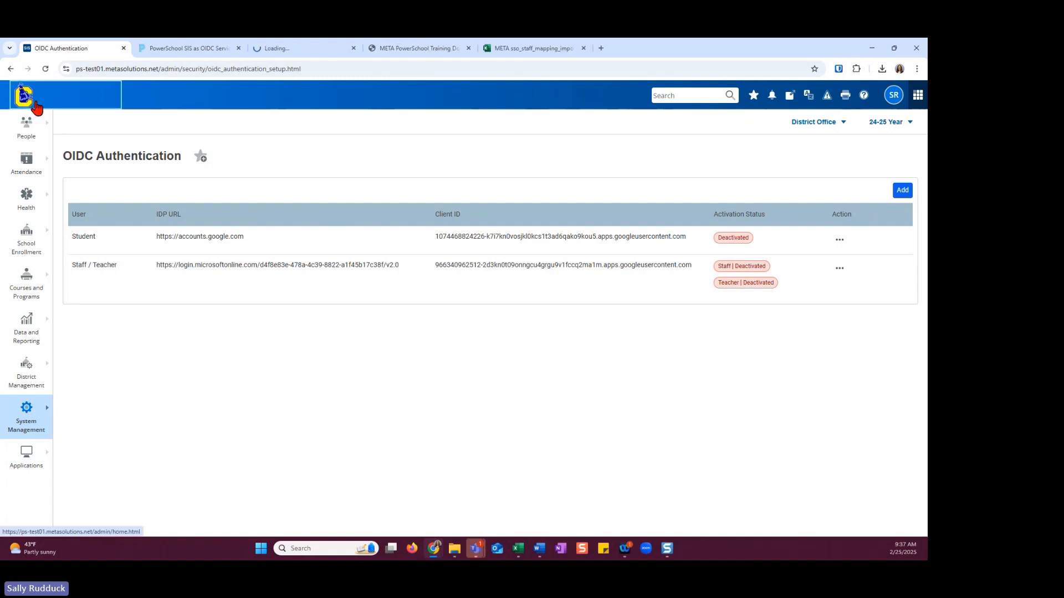
click(282, 49)
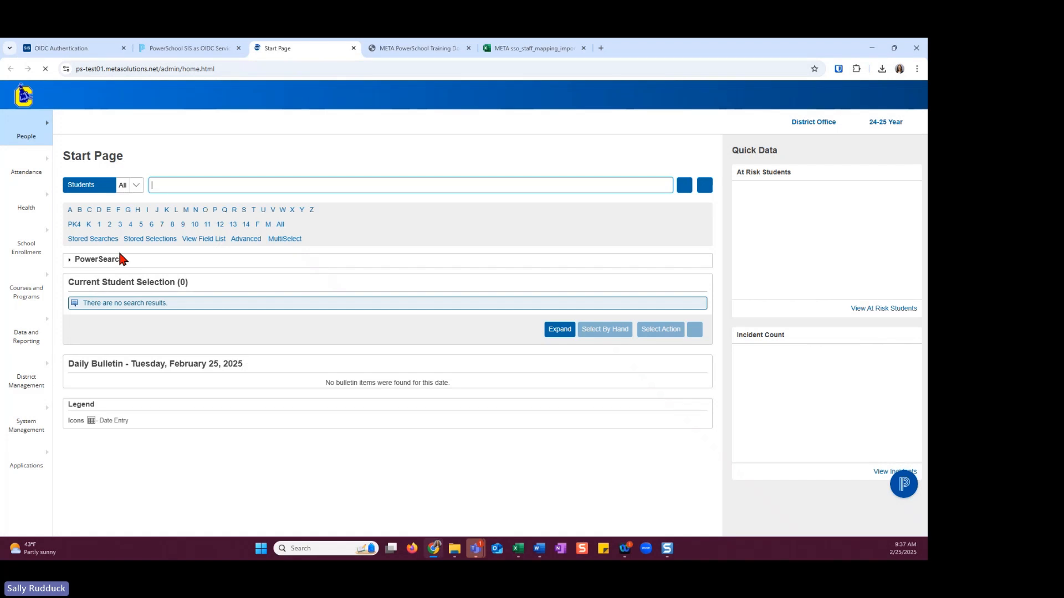
click(220, 225)
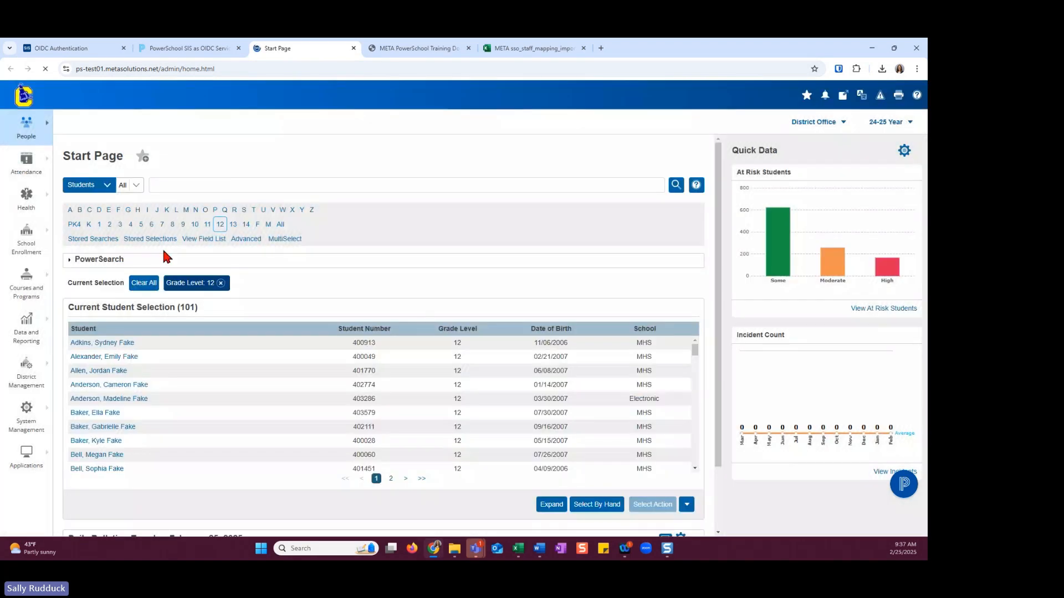
click(108, 344)
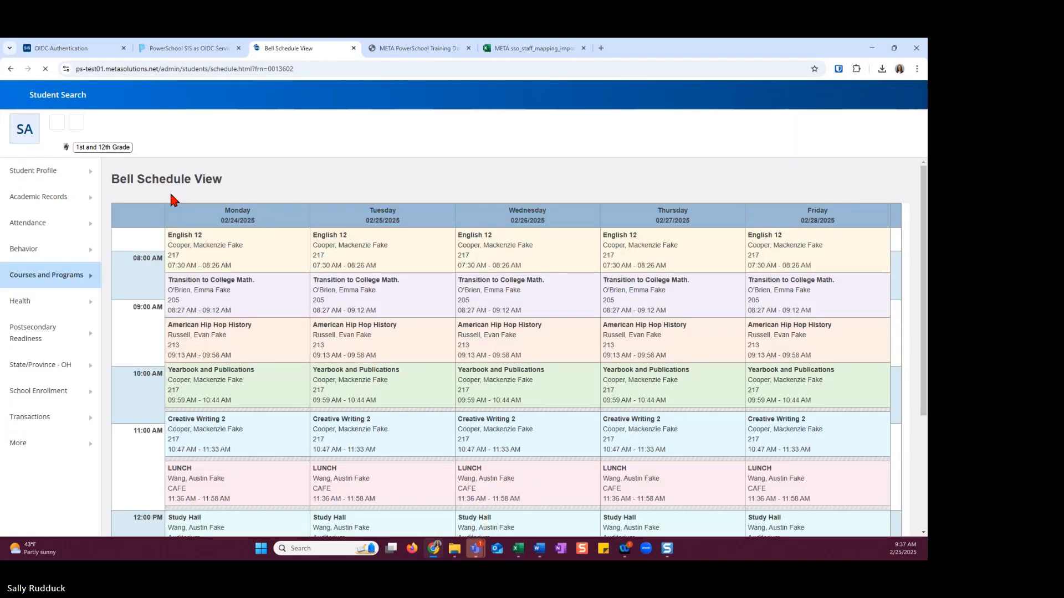
mouse_move(91, 176)
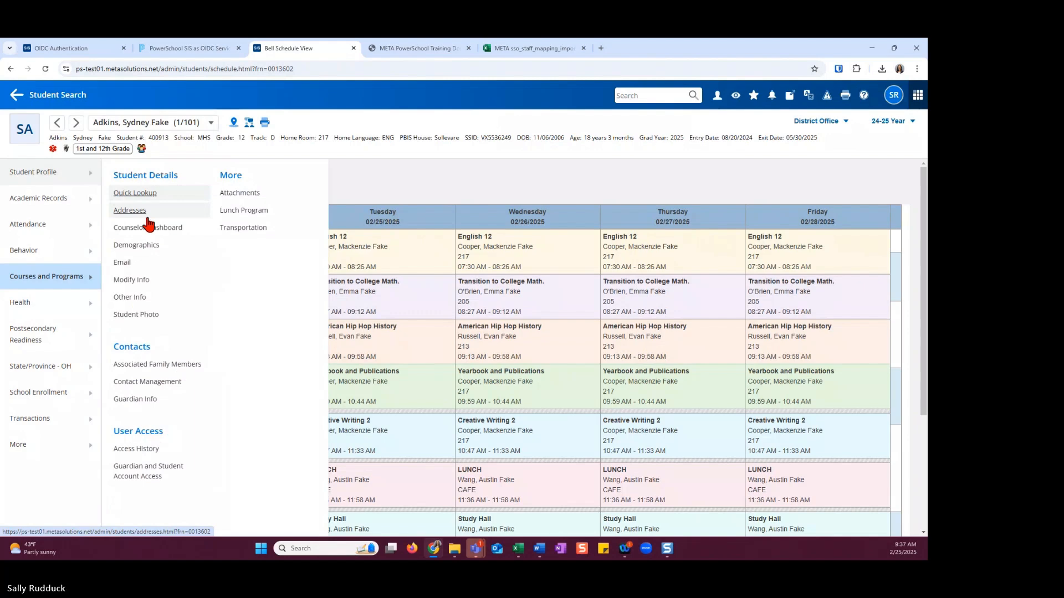
click(147, 474)
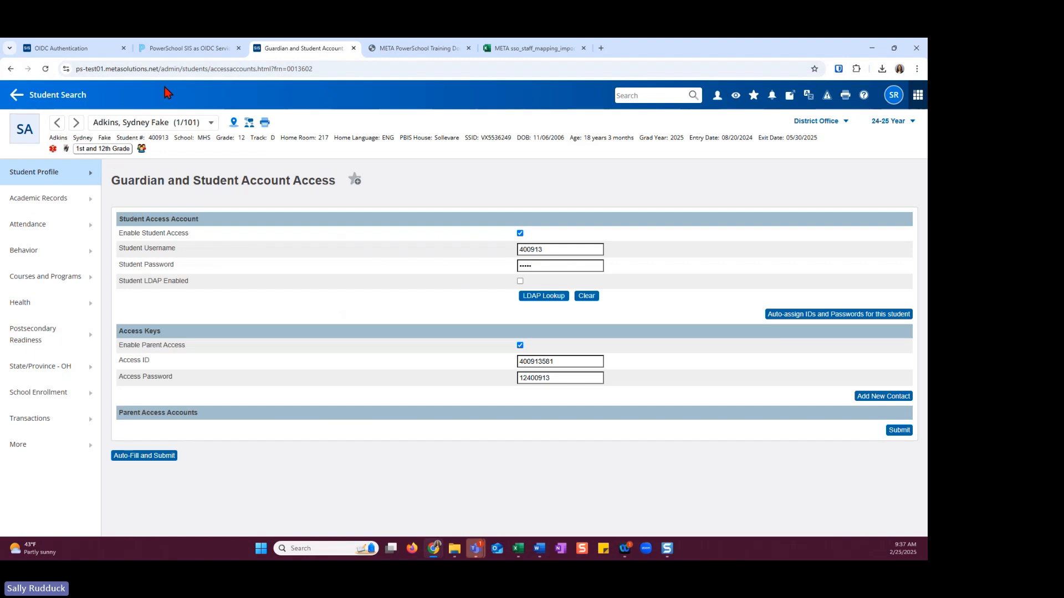
Return to the OIDC Authentication page and enable OIDC authentication for Student in the Student configuration, confirming the submission
click(94, 49)
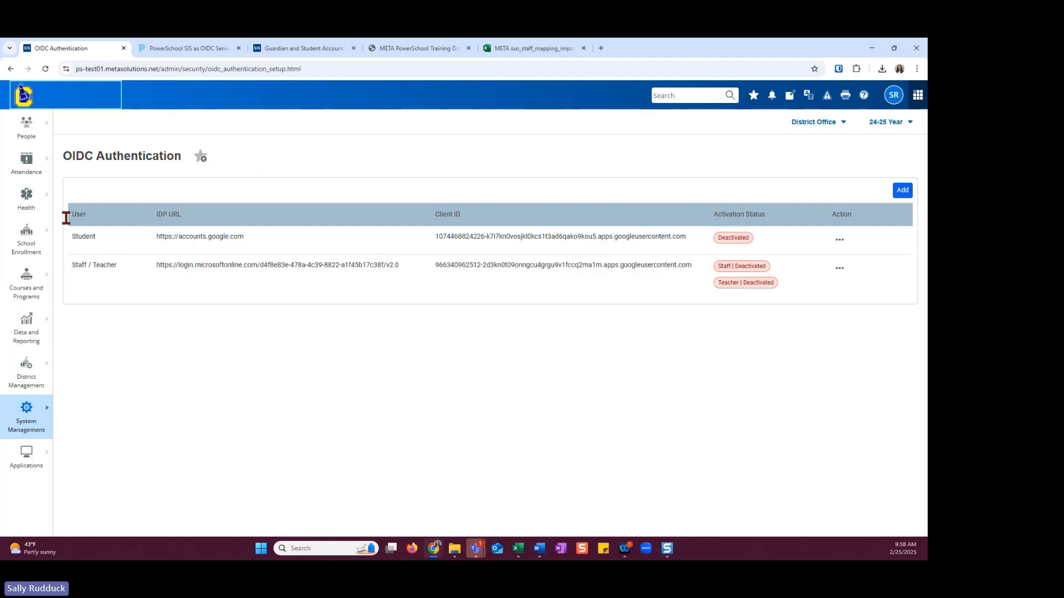
click(838, 240)
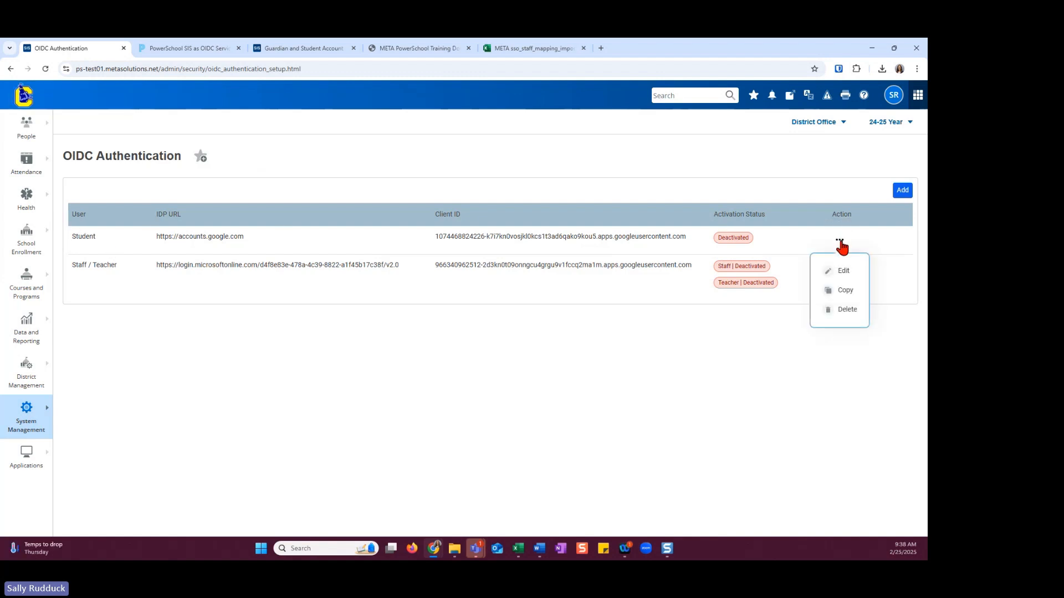
click(844, 273)
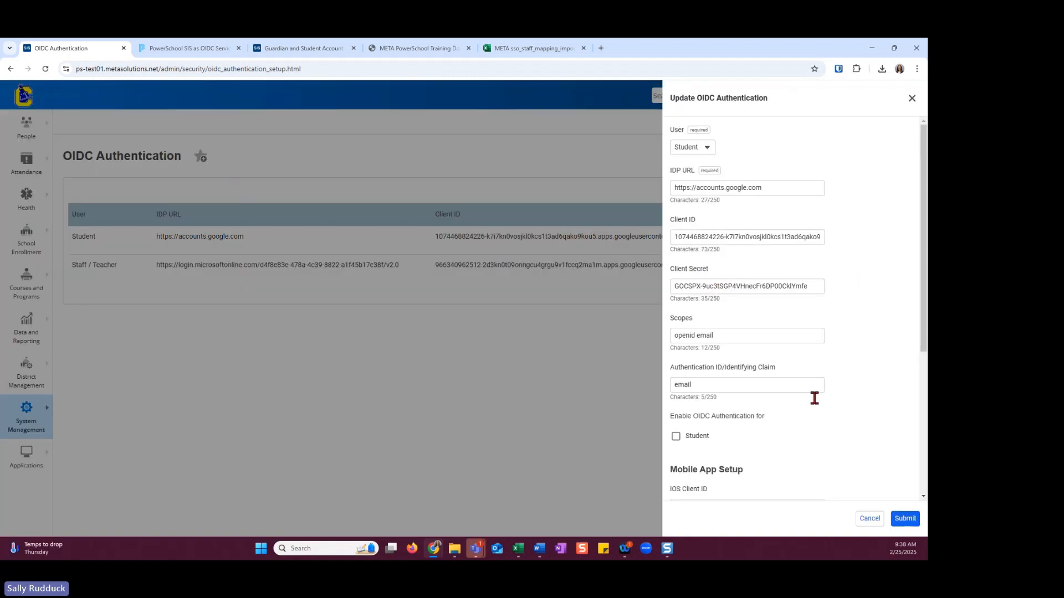
click(676, 436)
click(907, 519)
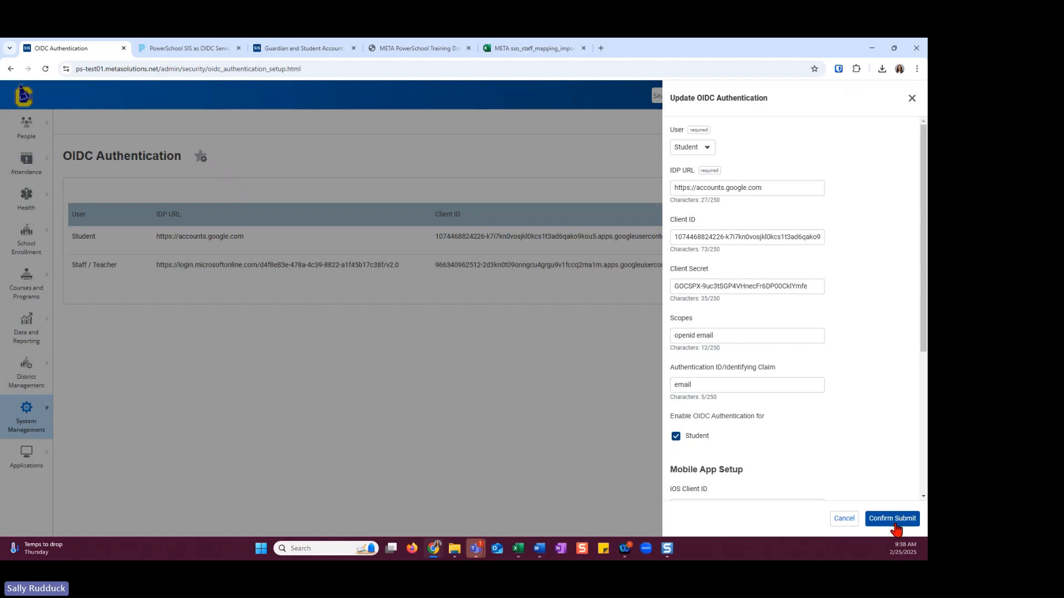
click(895, 523)
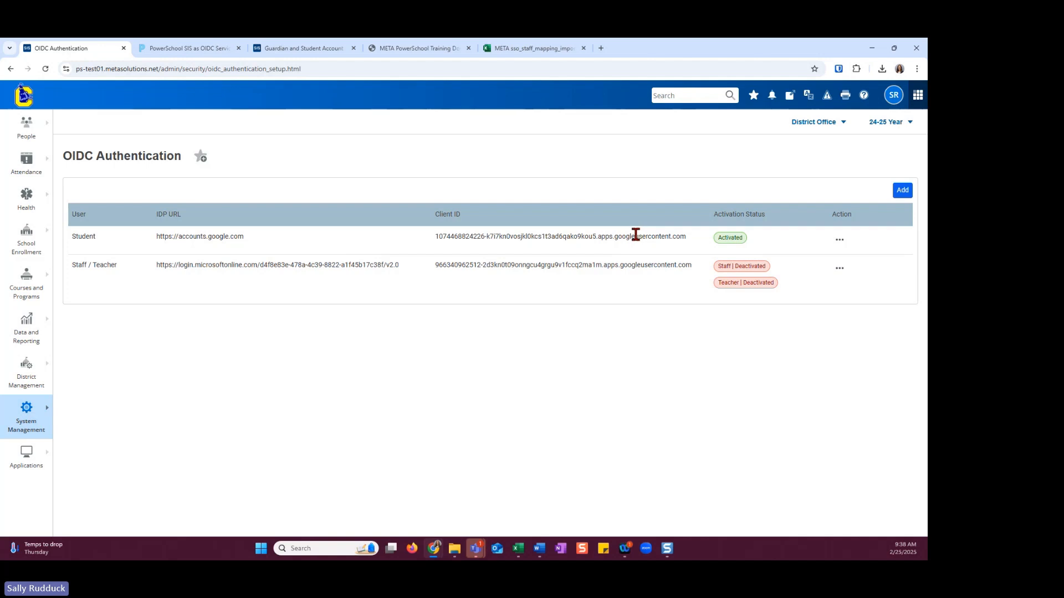
Disable OIDC authentication for Student in the Student configuration and confirm the submission
click(840, 241)
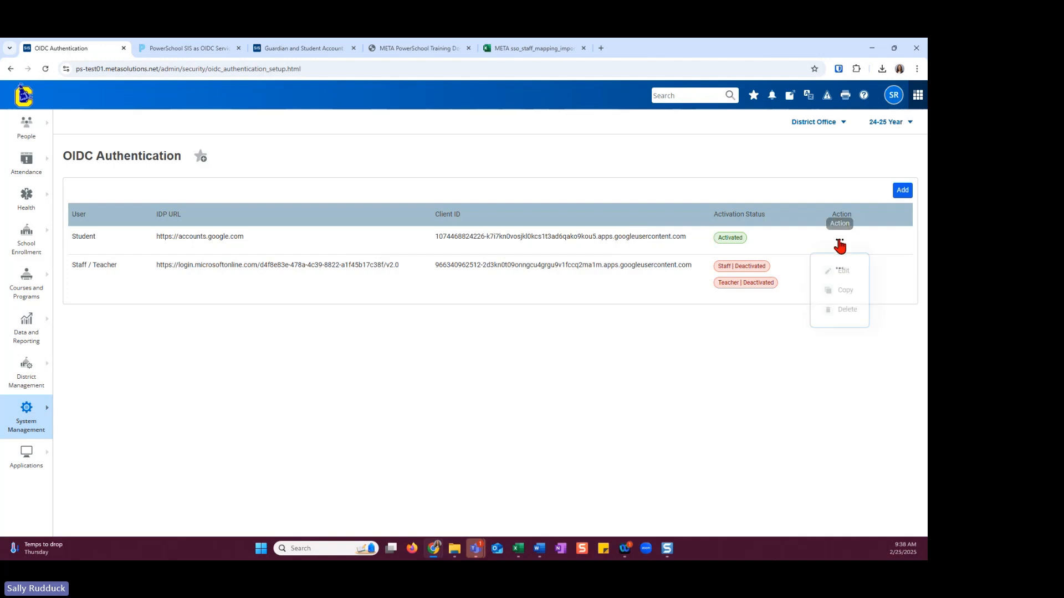
click(842, 272)
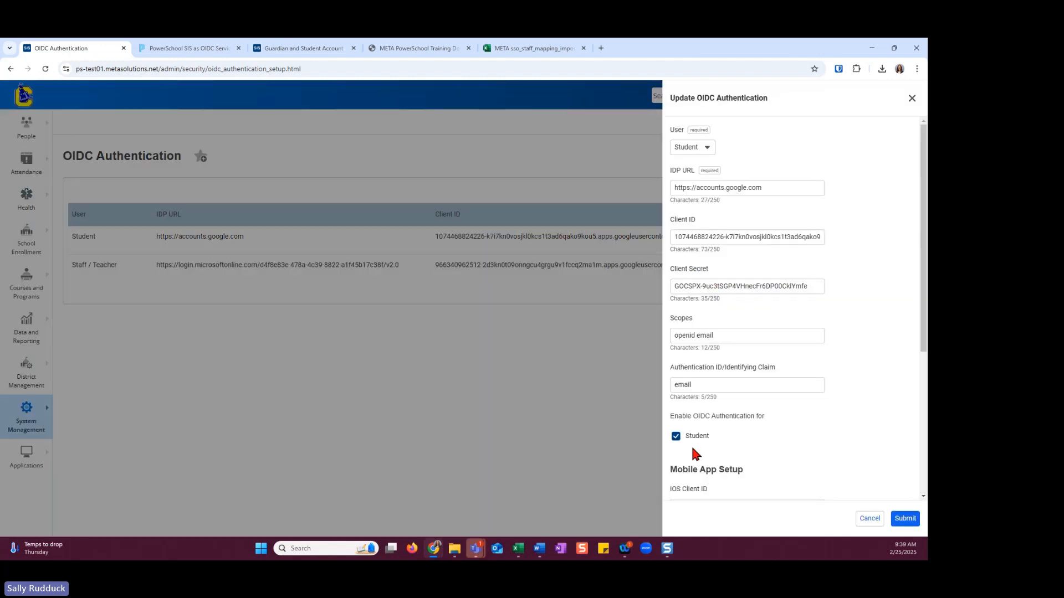
click(676, 437)
click(902, 521)
click(893, 517)
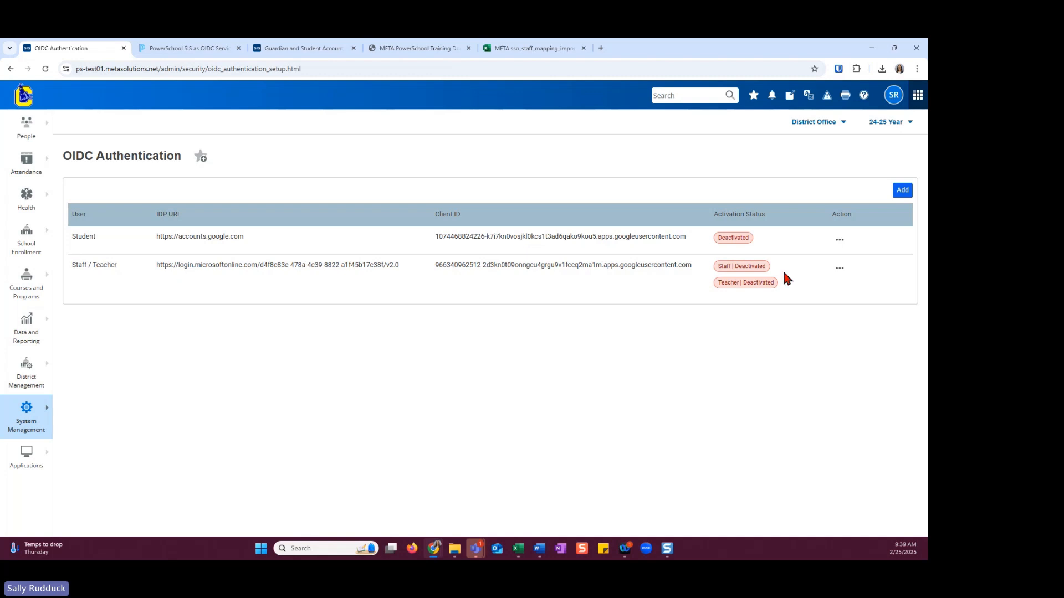
Enable OIDC authentication for Staff only in the Staff / Teacher configuration and submit the change
click(838, 269)
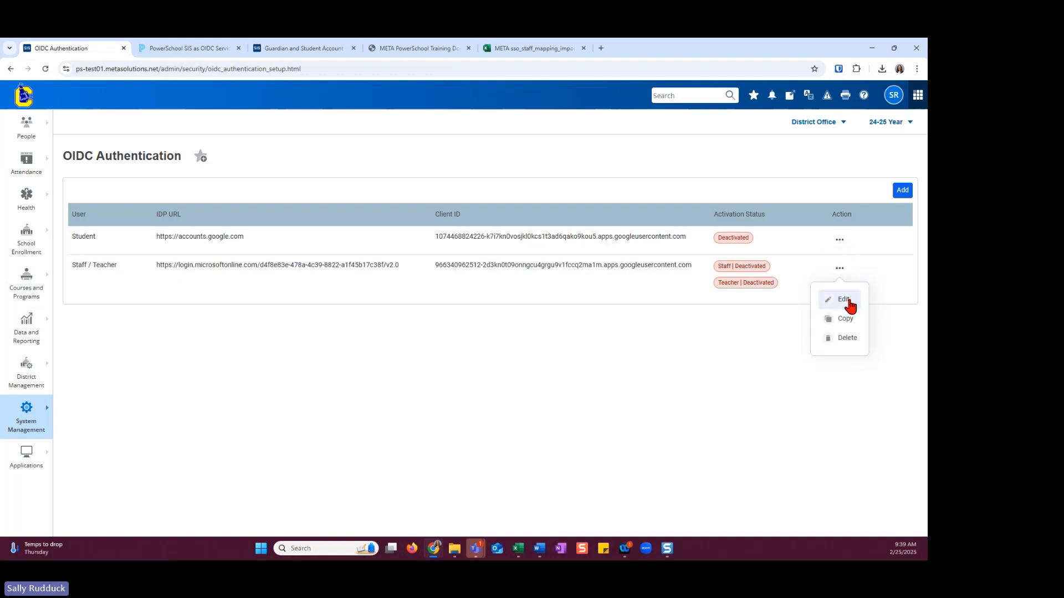
click(847, 303)
click(684, 445)
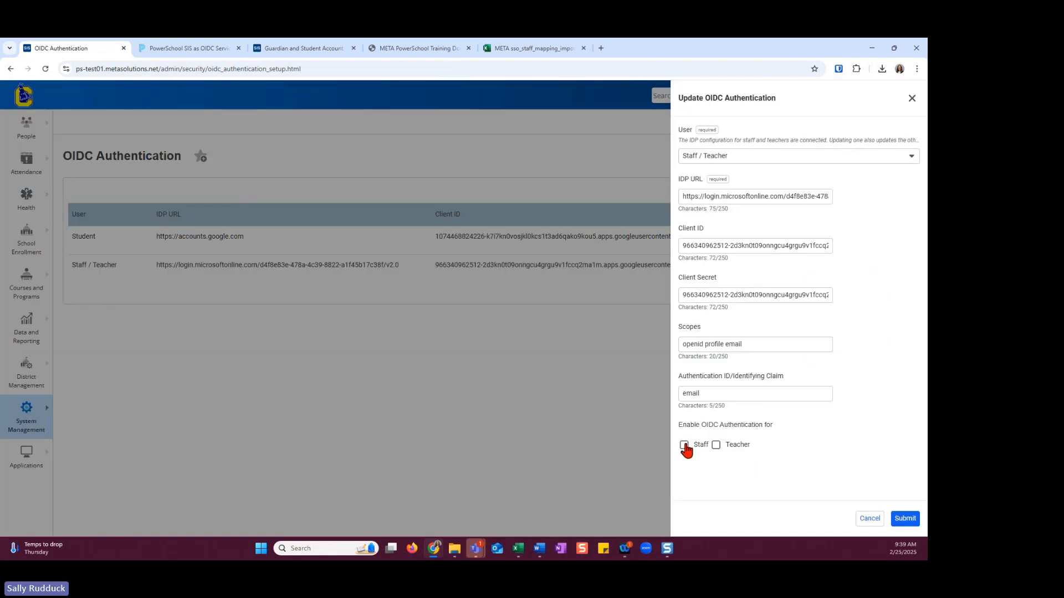
click(906, 519)
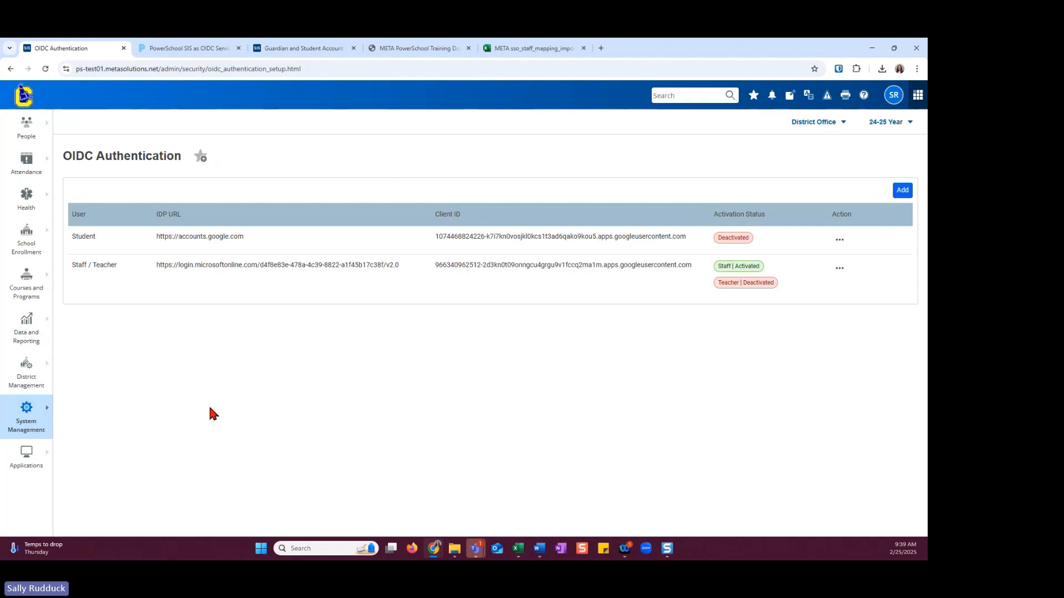
Disable OIDC authentication for Staff in the Staff / Teacher configuration and submit the change
click(839, 271)
click(843, 300)
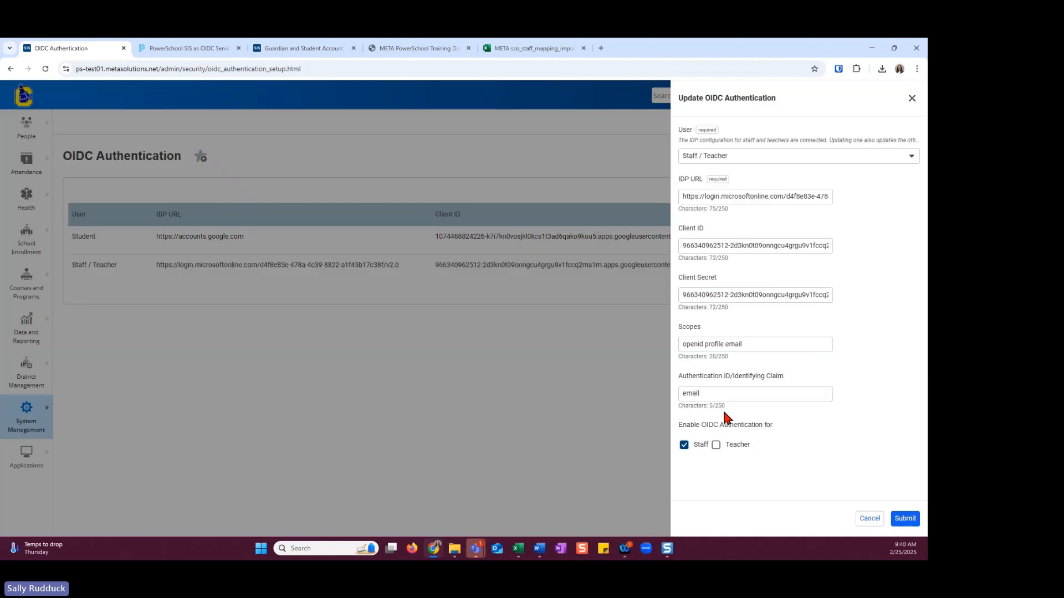
click(700, 446)
click(905, 521)
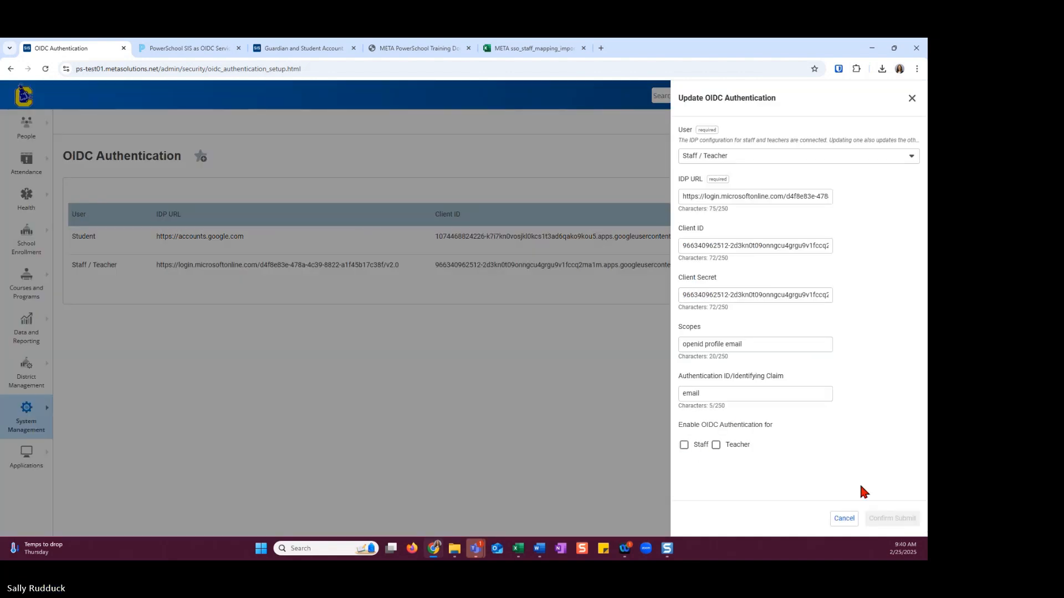
click(844, 519)
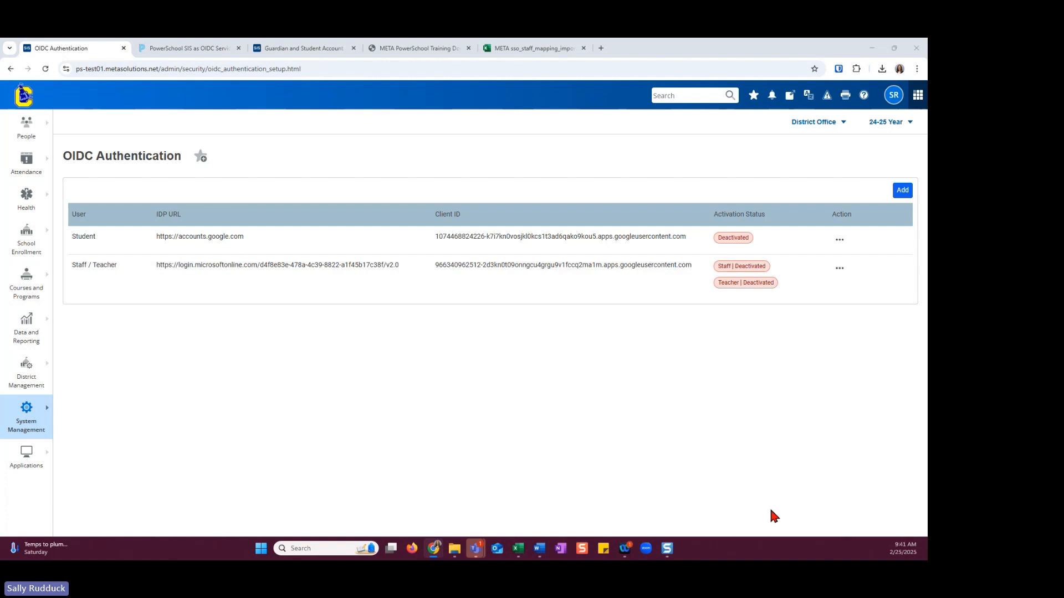
Enable OIDC authentication for Student in the Student configuration and confirm the submission
click(840, 241)
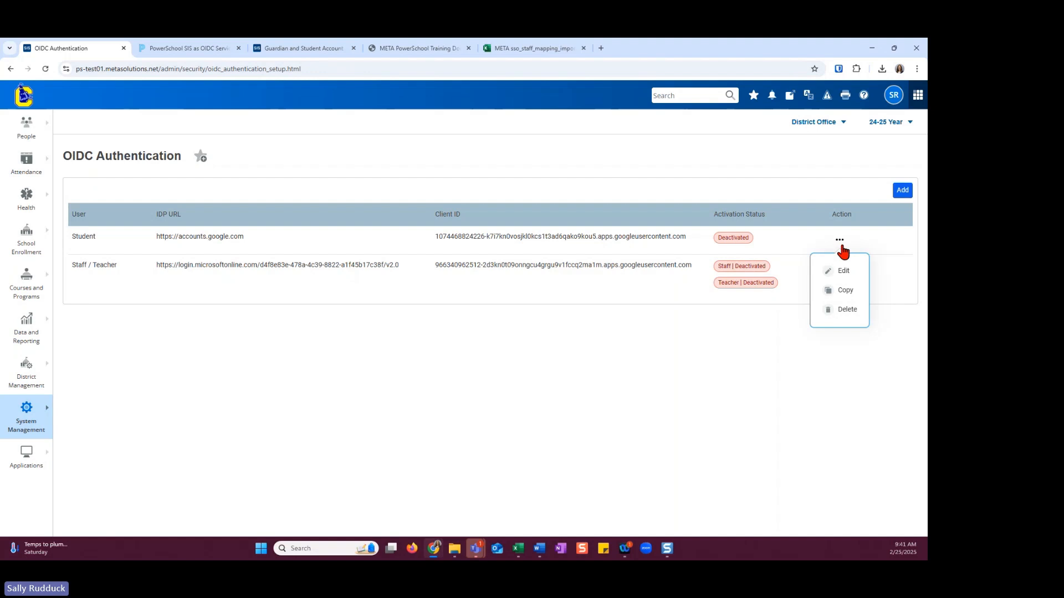
click(847, 274)
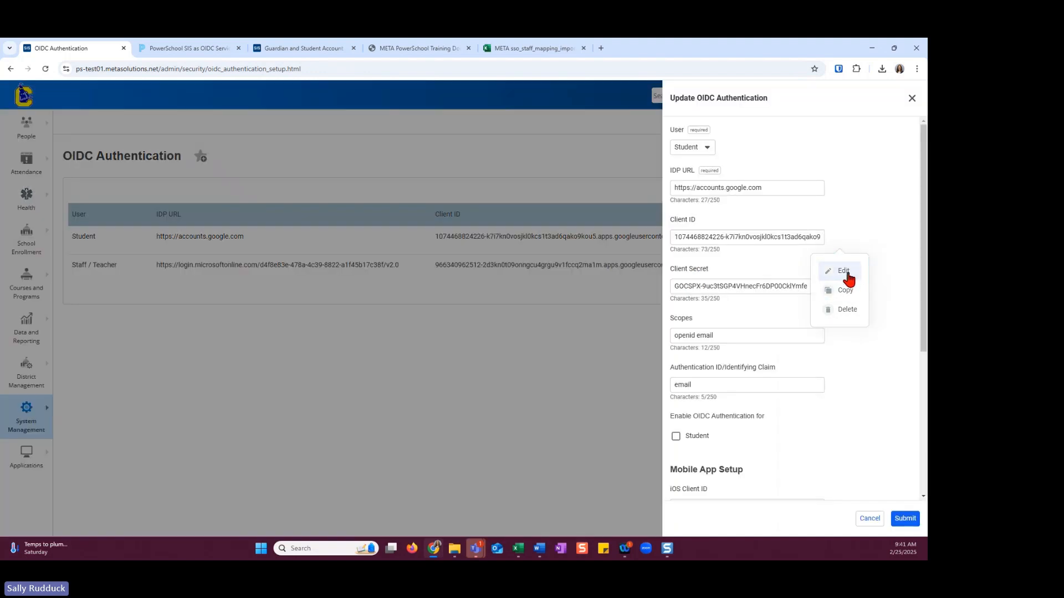
click(676, 437)
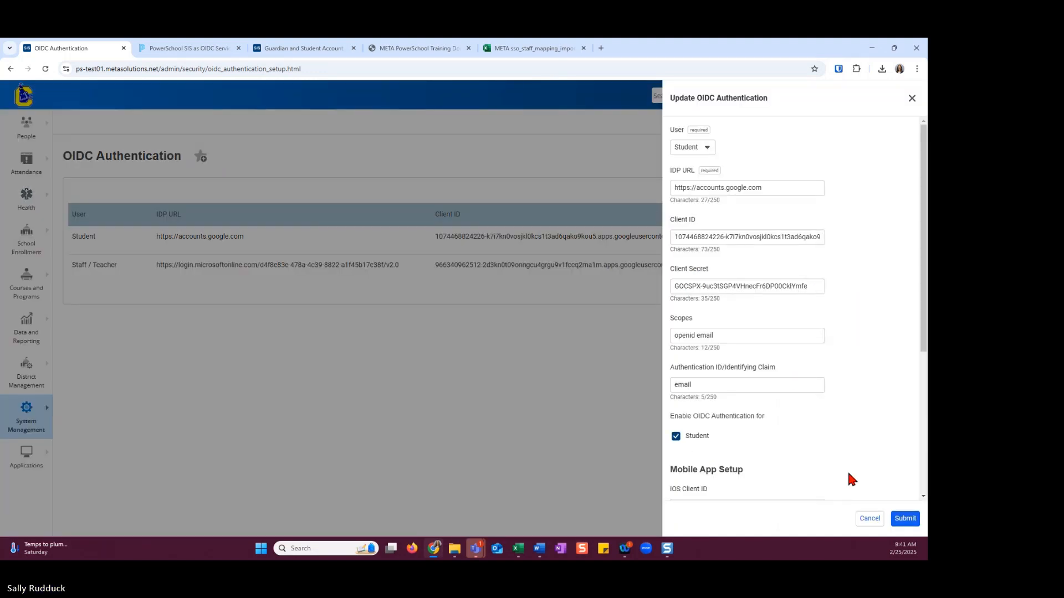
click(905, 519)
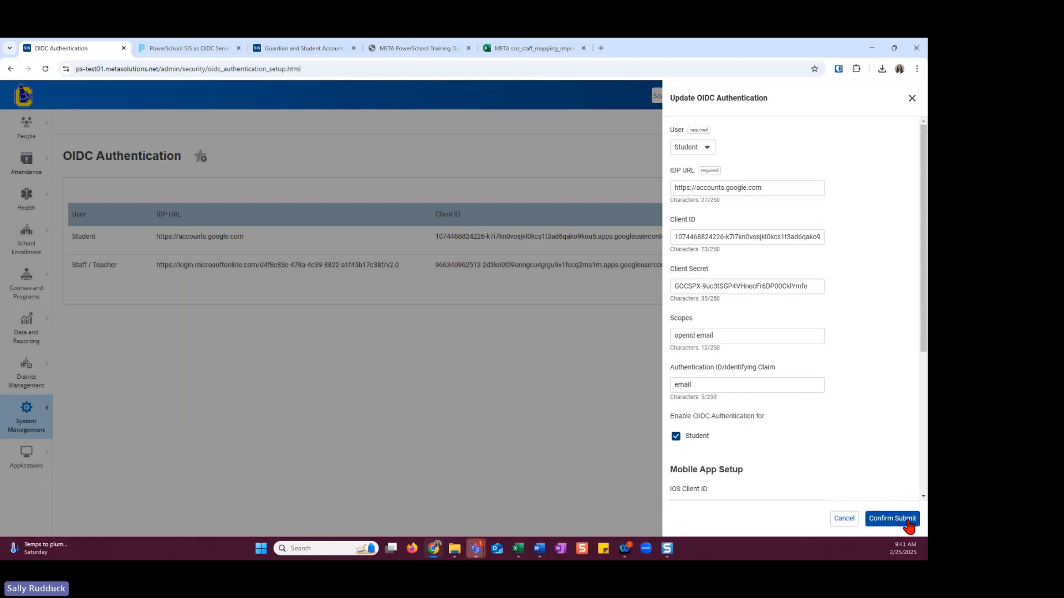
click(906, 520)
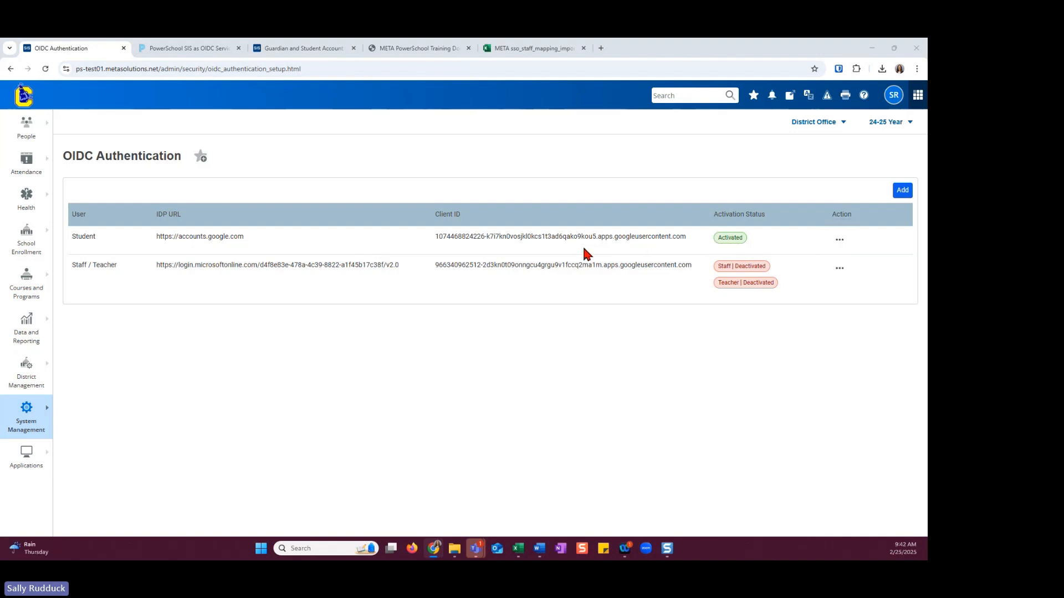
Check the Identity Provider Global ID field on the student's Guardian and Student Account Access page
click(271, 49)
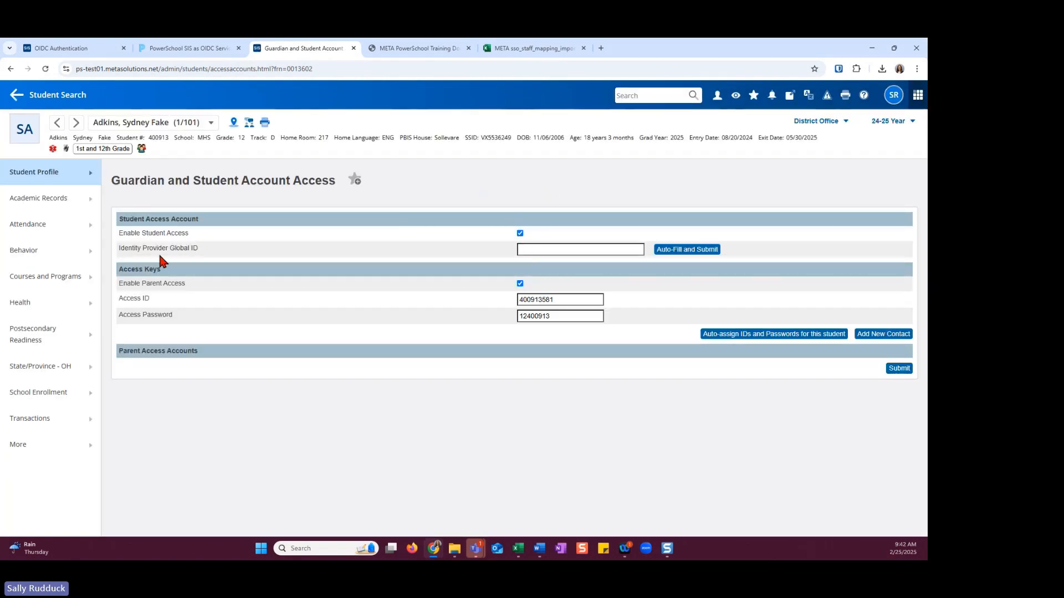
drag(118, 249, 213, 254)
click(523, 248)
click(187, 257)
Return to the OIDC Authentication page and open the OIDC Global ID Sync page from the System Management security options
click(34, 51)
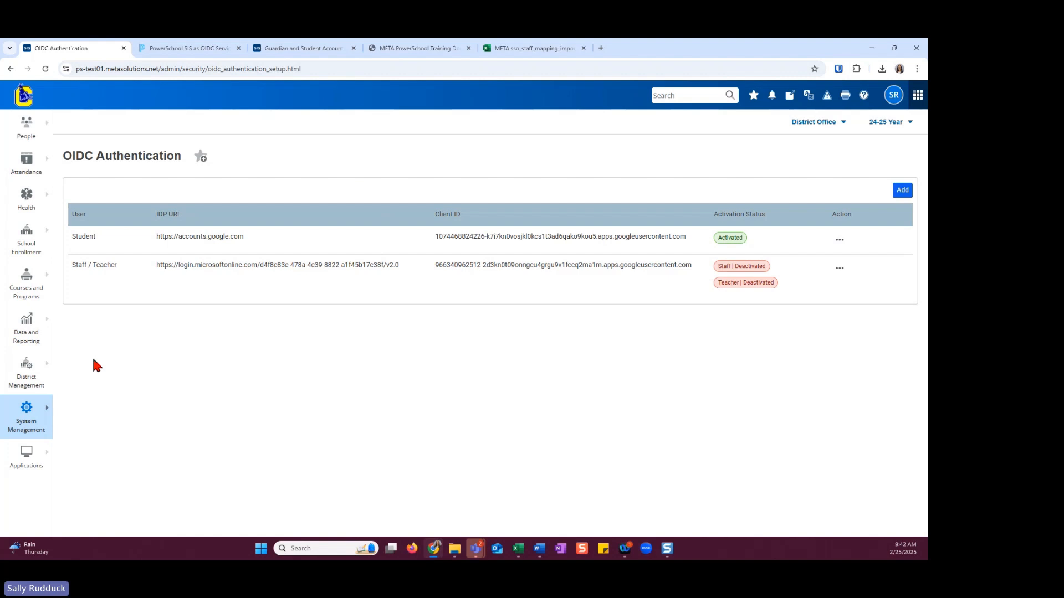
click(48, 414)
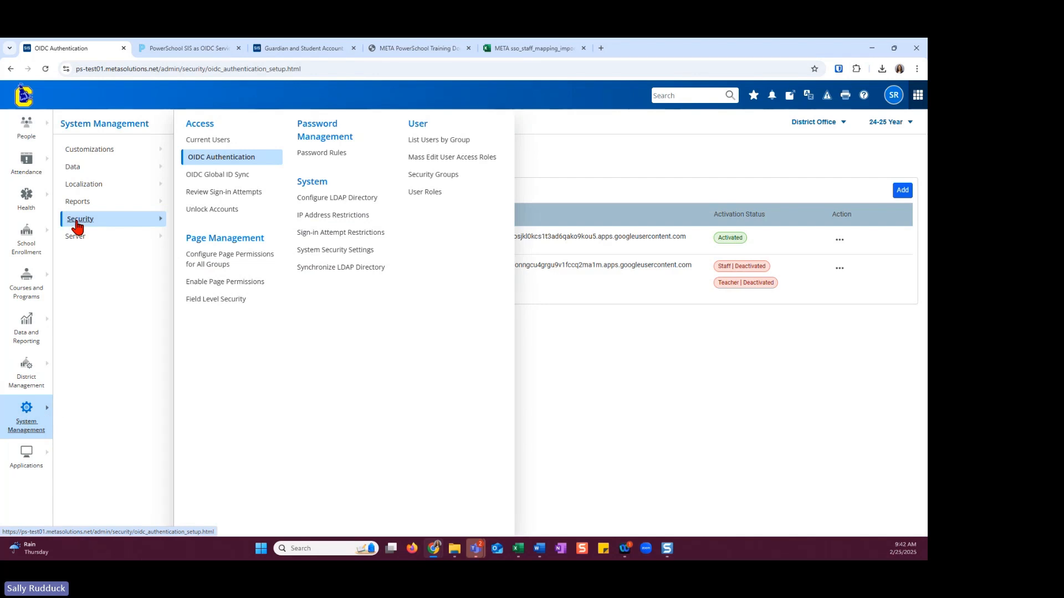
click(194, 175)
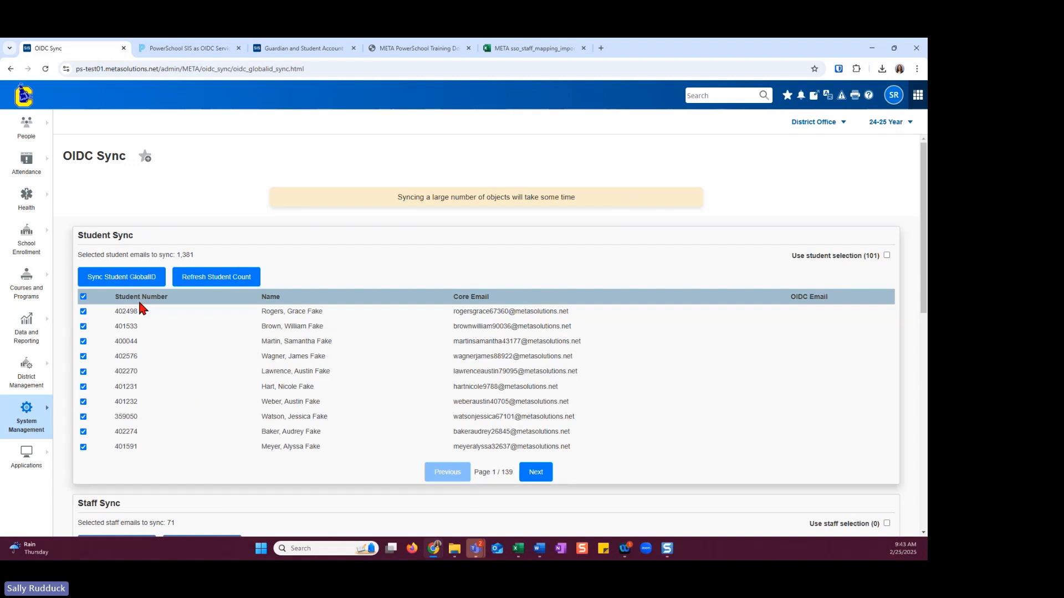
Try selecting only a few individual students for the Student Sync and restore the selection of all students
click(83, 296)
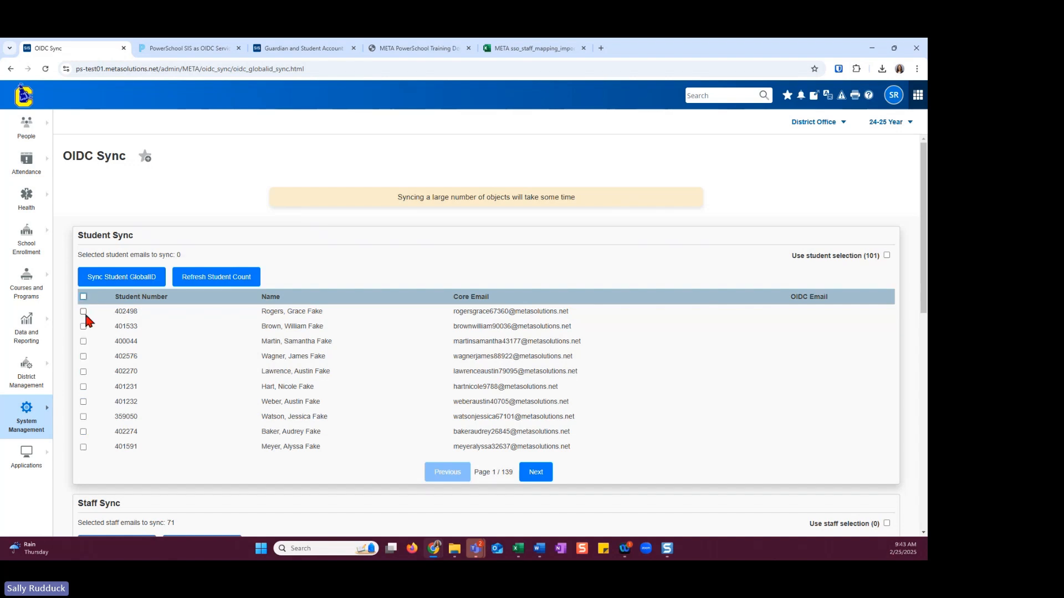
click(83, 326)
click(83, 341)
click(83, 371)
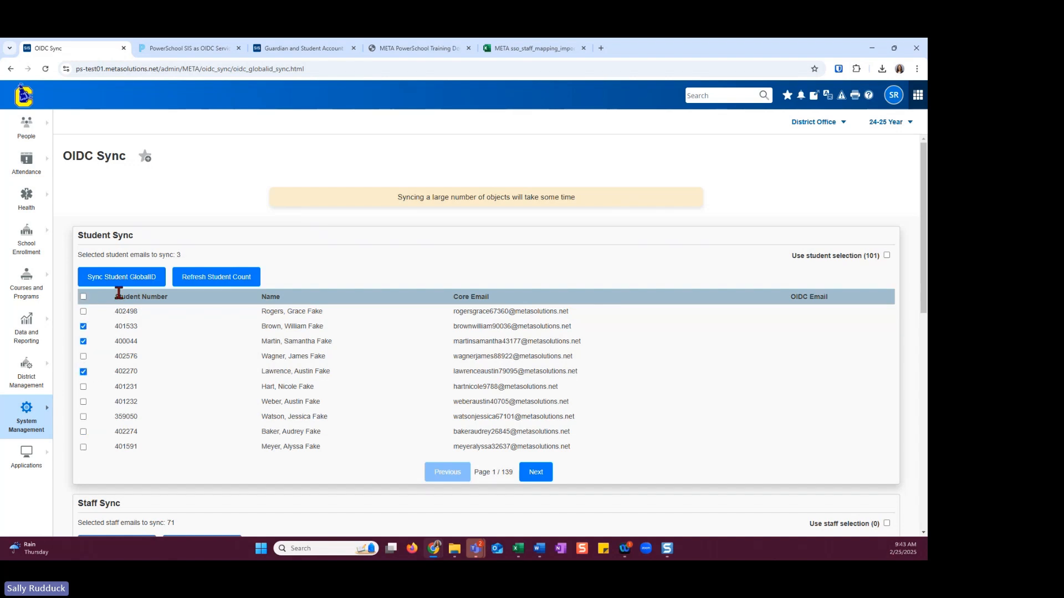
click(83, 297)
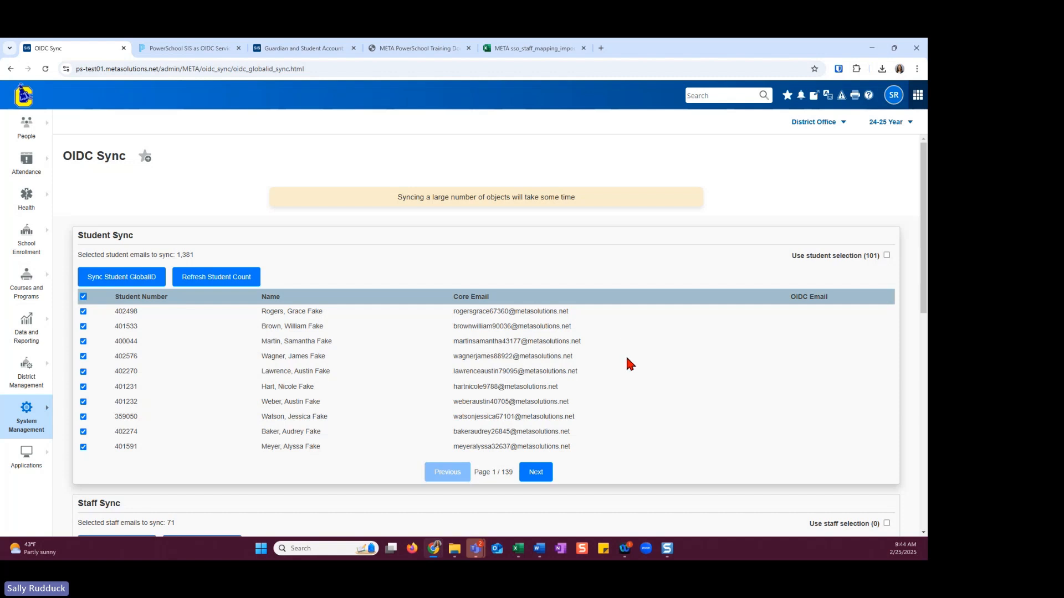
Examine the Student Sync, Staff Sync and Teacher Sync lists, and look briefly at the PowerSchool SIS OIDC Service Provider documentation
scroll(626, 360, down, 1)
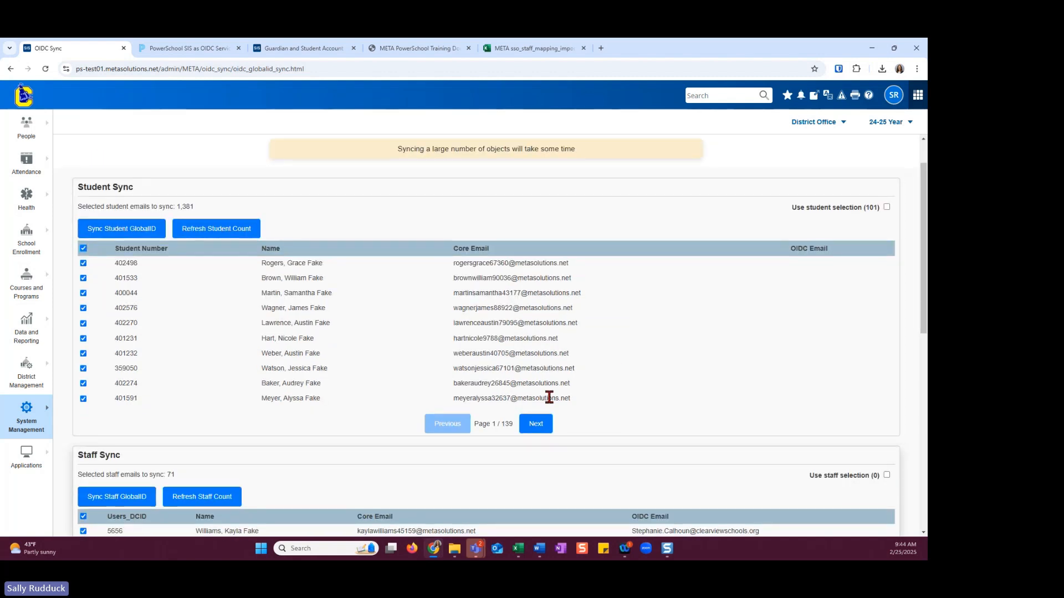
scroll(549, 398, down, 1)
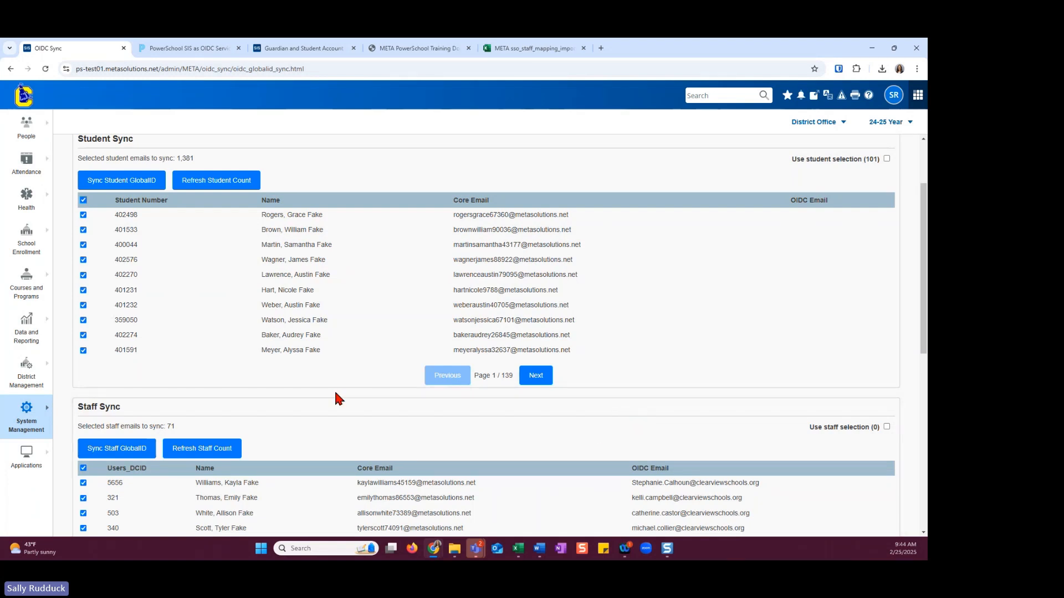
scroll(335, 390, up, 2)
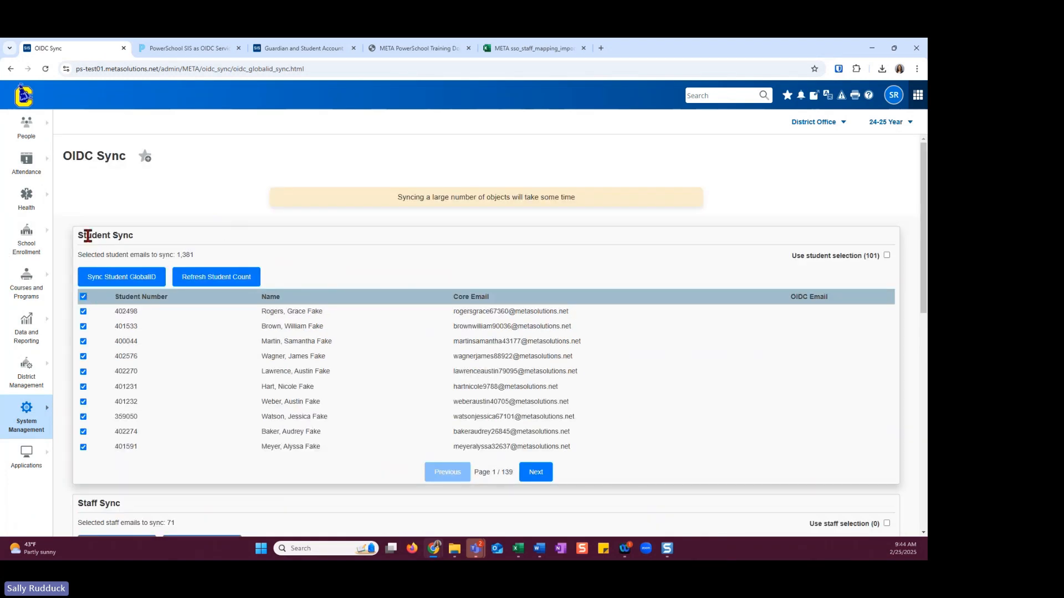
scroll(197, 413, down, 4)
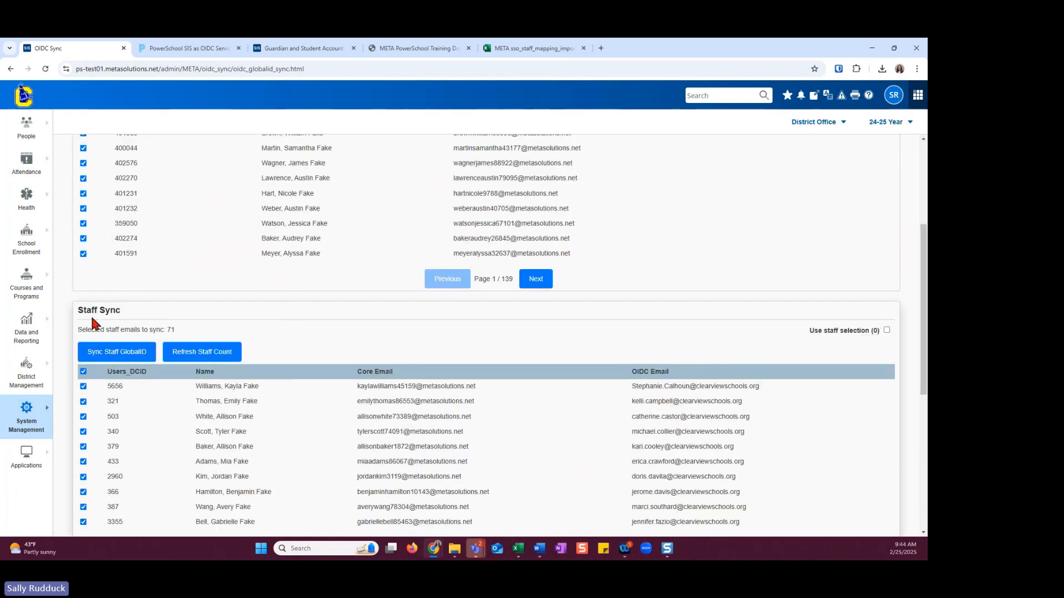
scroll(105, 333, down, 5)
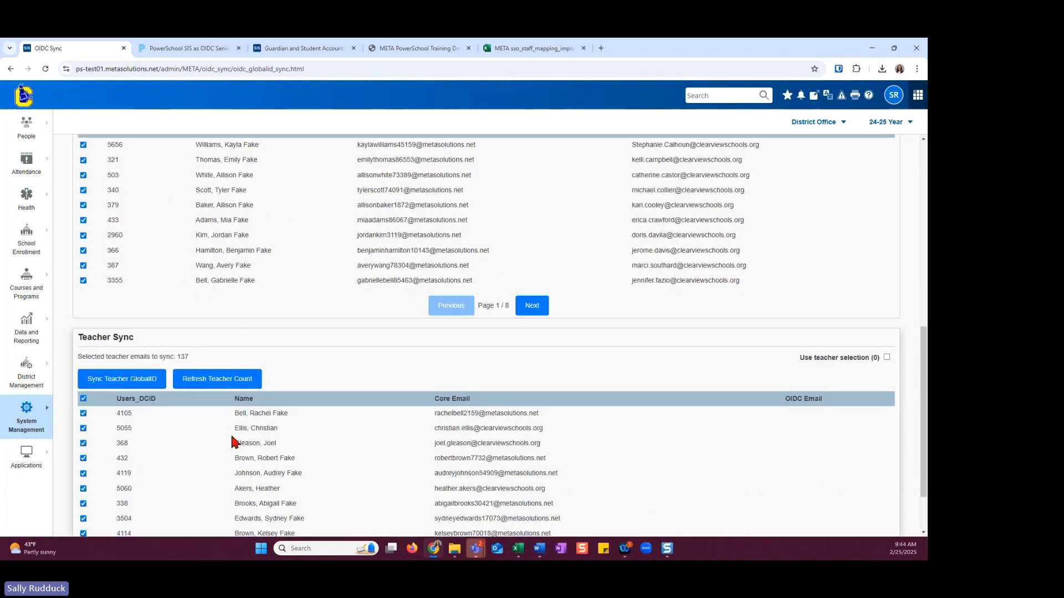
scroll(388, 402, down, 2)
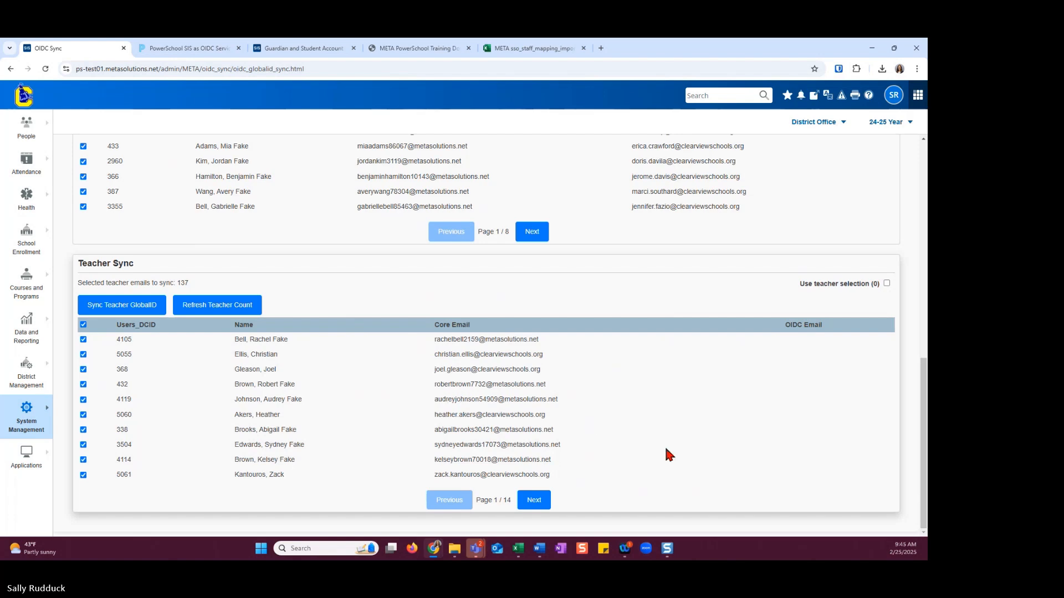
scroll(788, 533, up, 6)
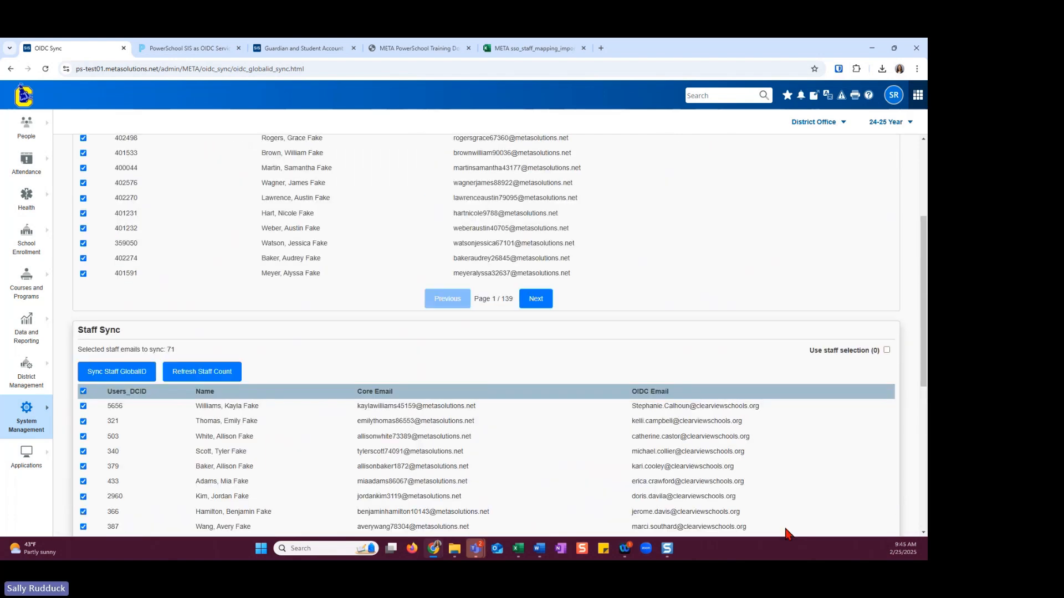
scroll(787, 533, up, 3)
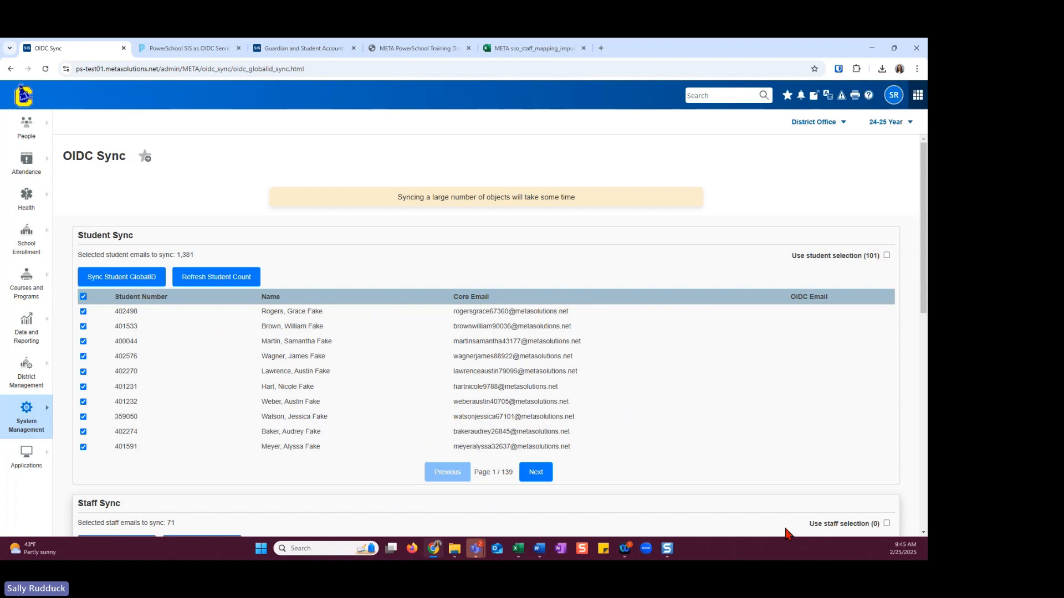
click(231, 51)
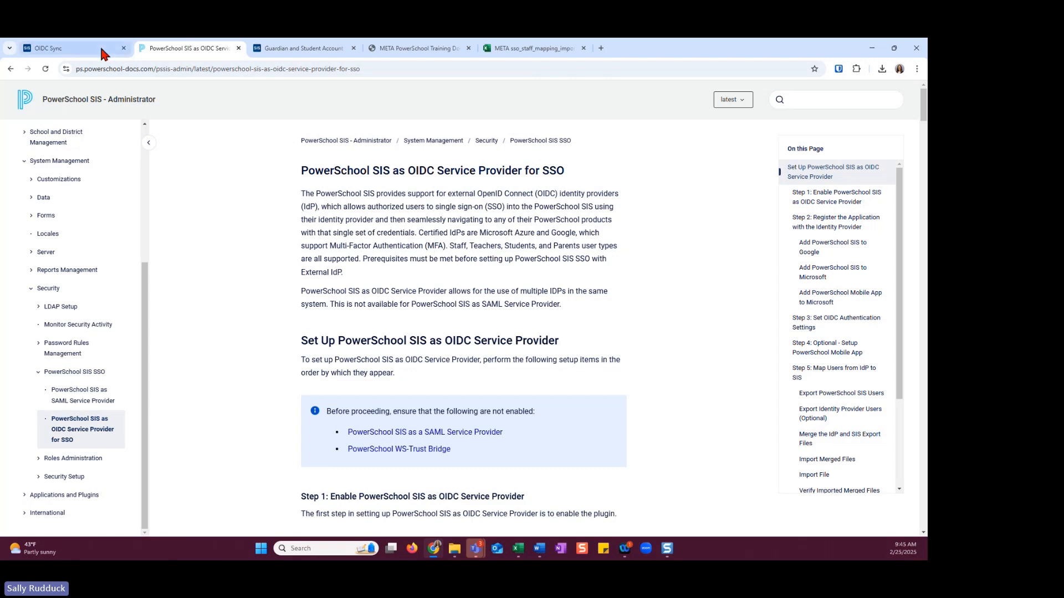
click(77, 48)
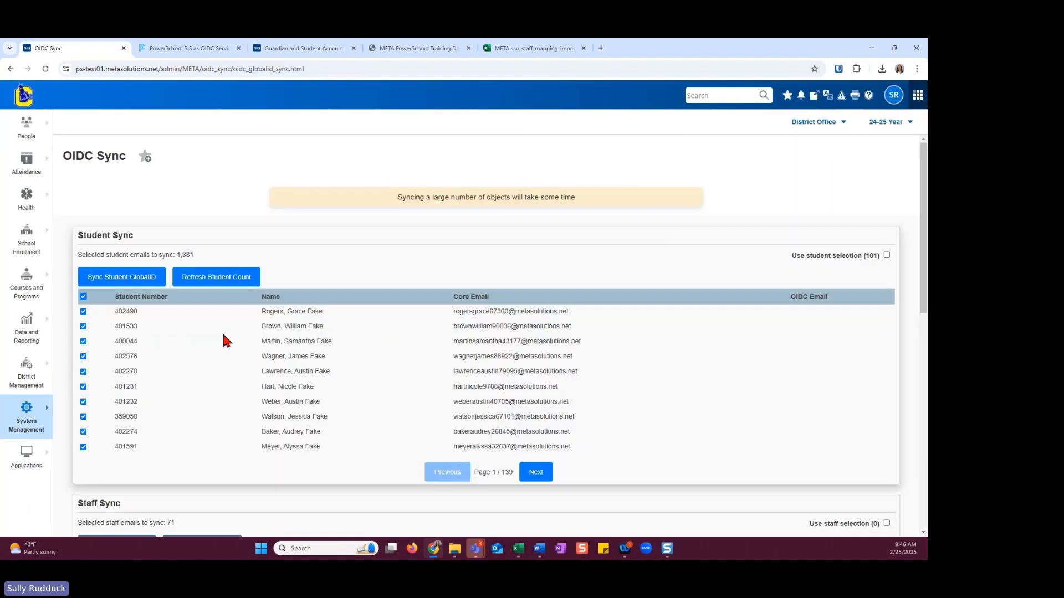
Open the Staff / Teacher configuration on the OIDC Authentication page, check its Staff and Teacher enable options, and close it without submitting
click(49, 428)
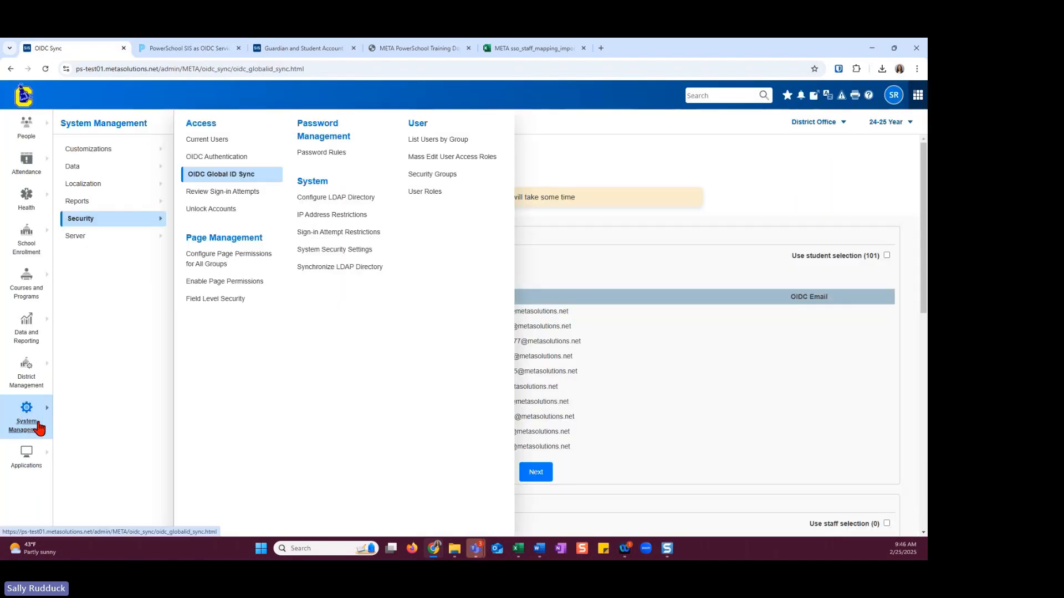
click(215, 157)
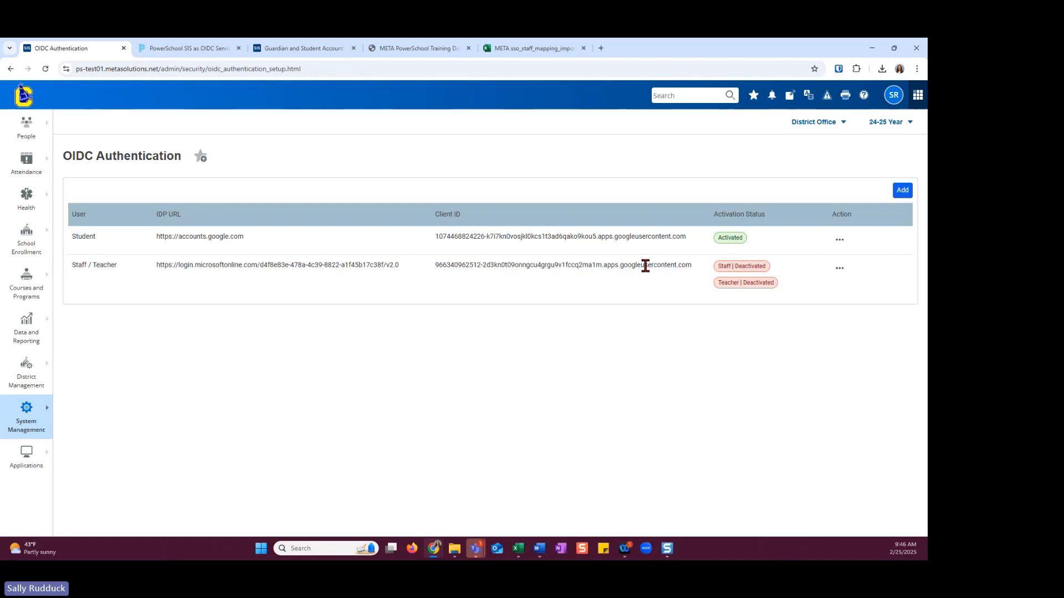
click(839, 269)
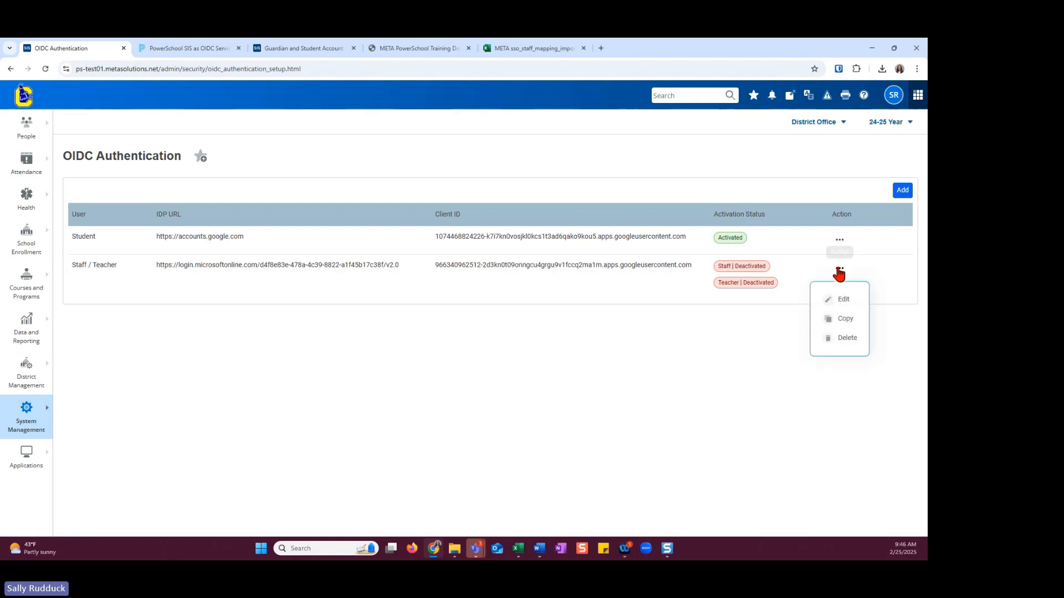
click(843, 300)
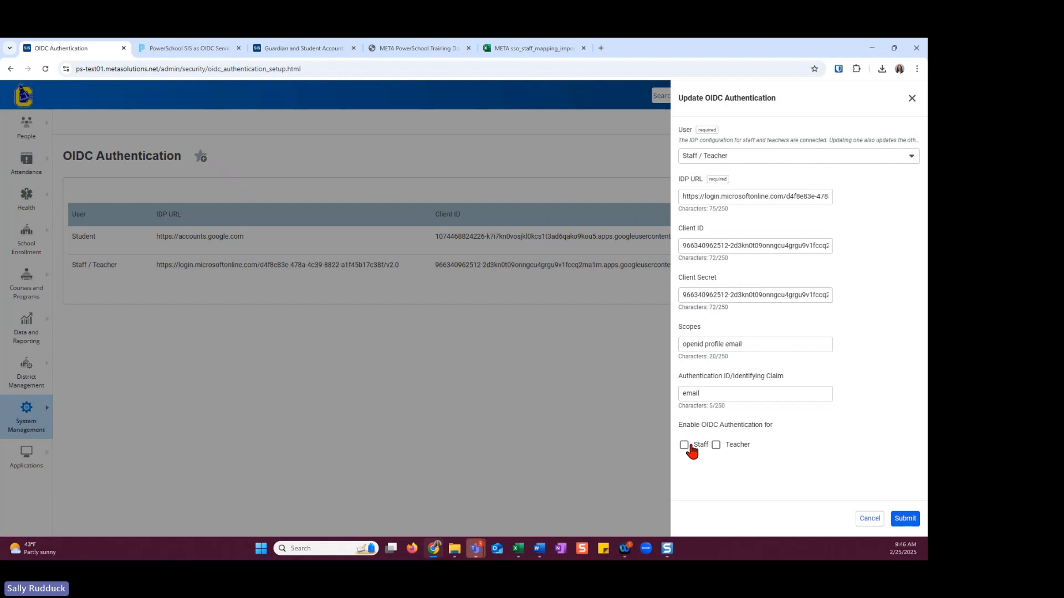
click(911, 98)
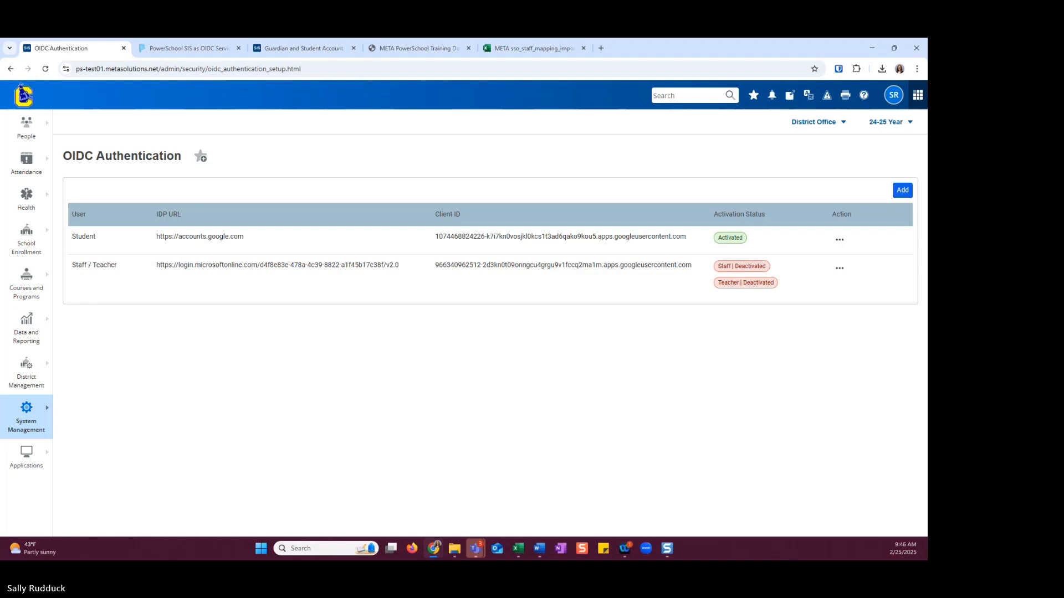
key(super+d)
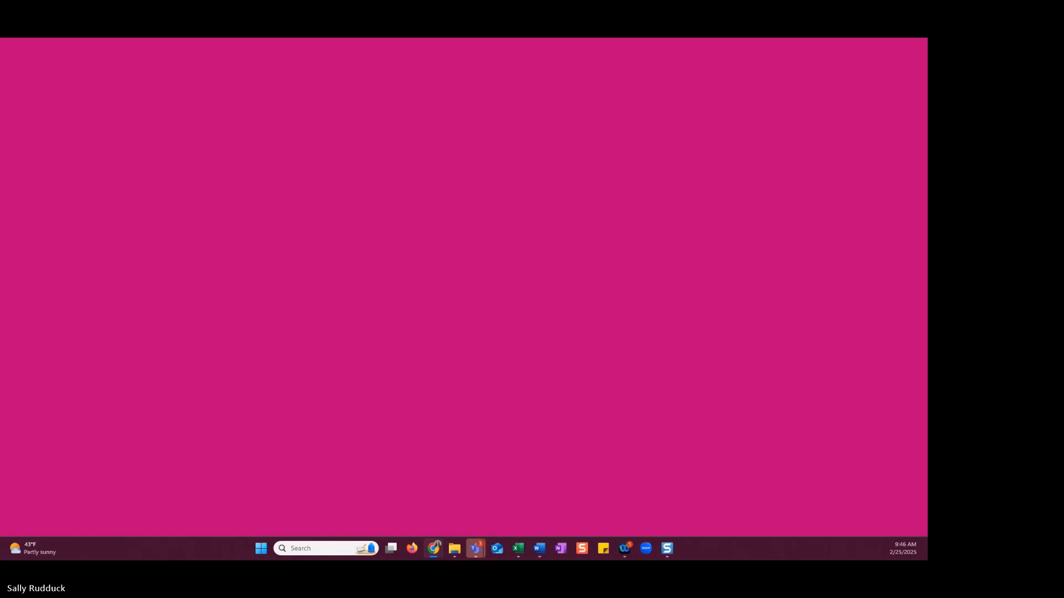
key(super+d)
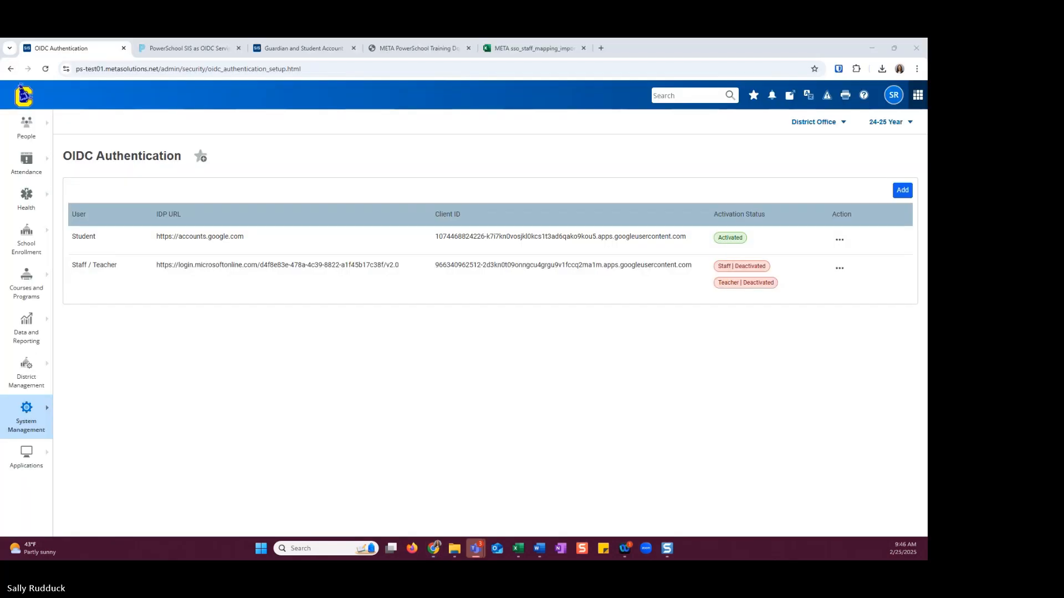